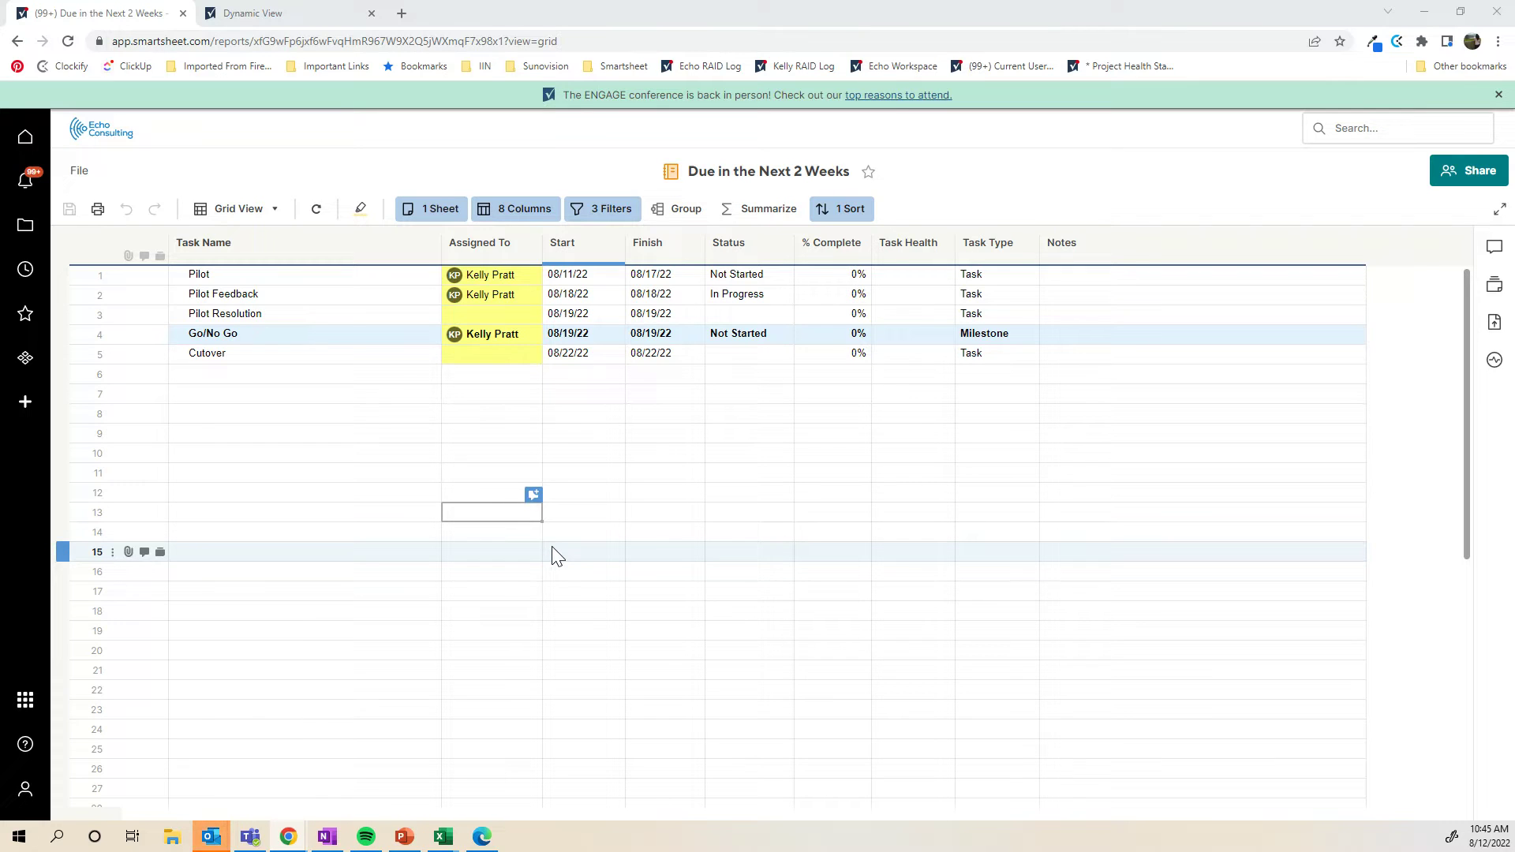
left_click(620, 210)
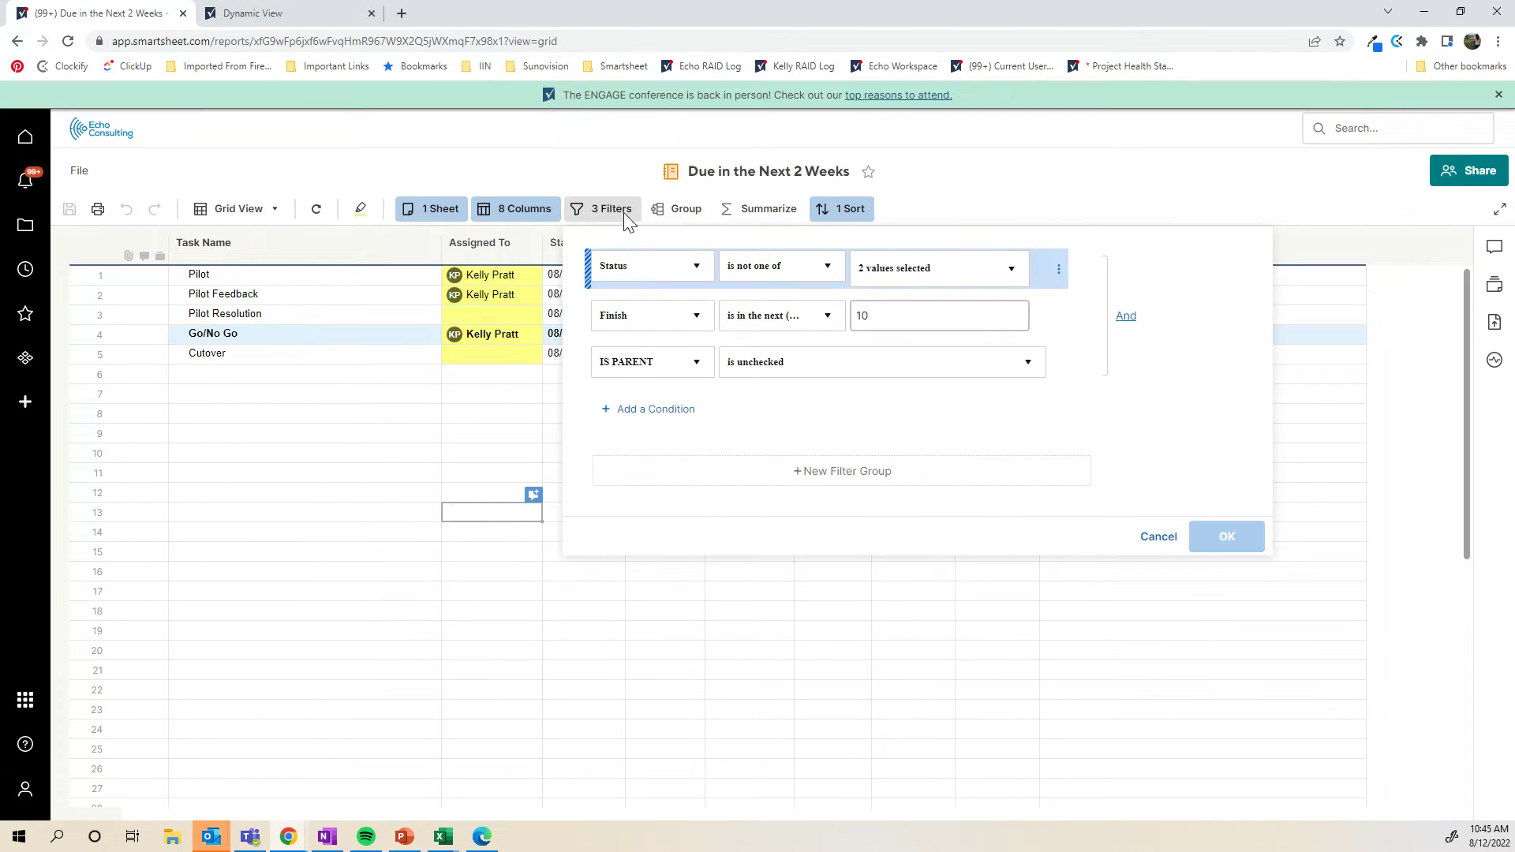
mouse_move(888, 276)
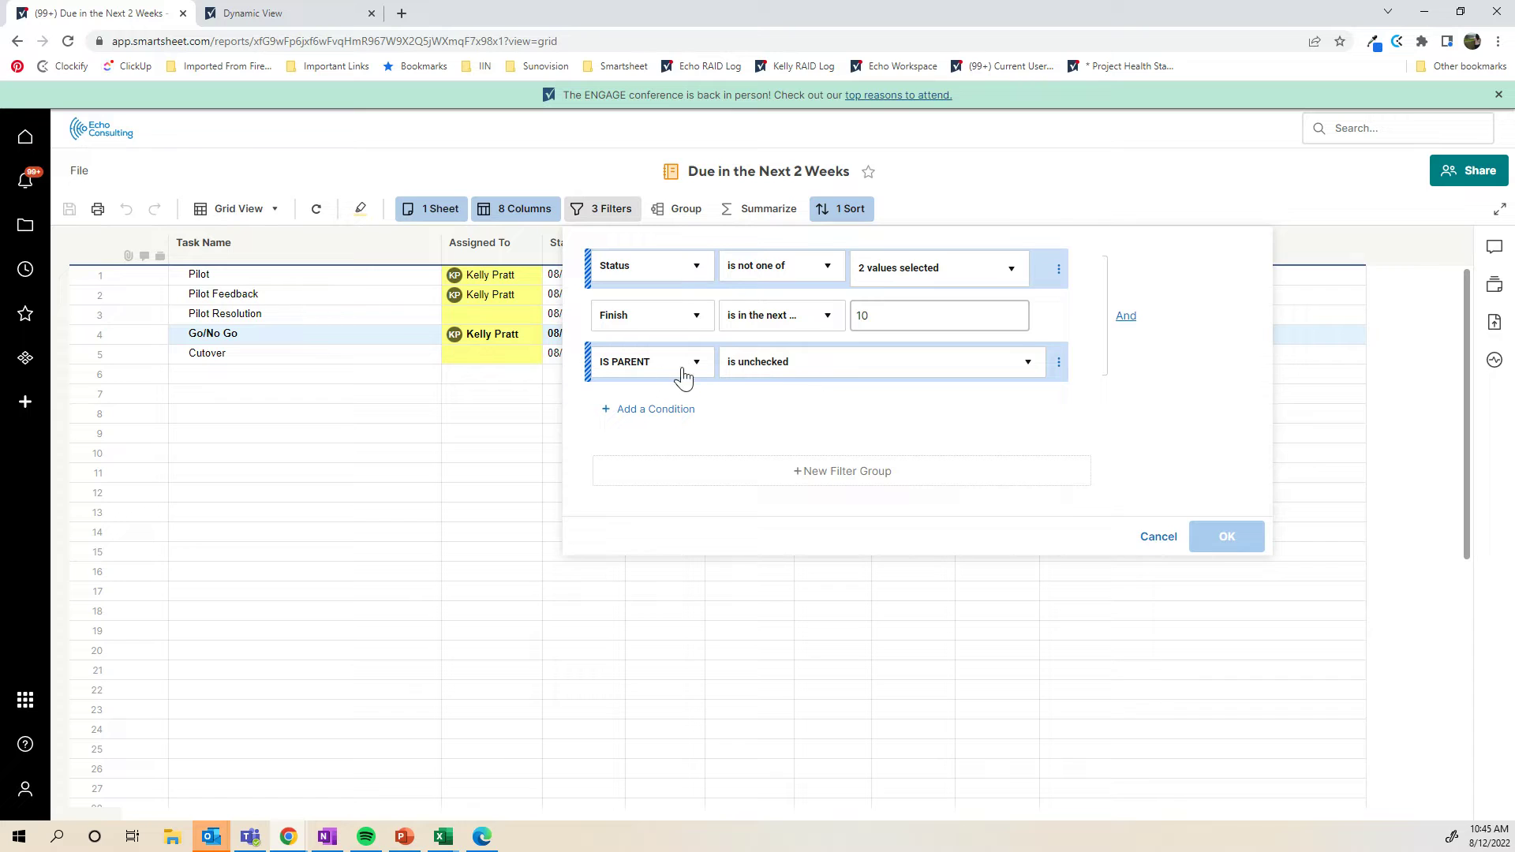
left_click(1158, 540)
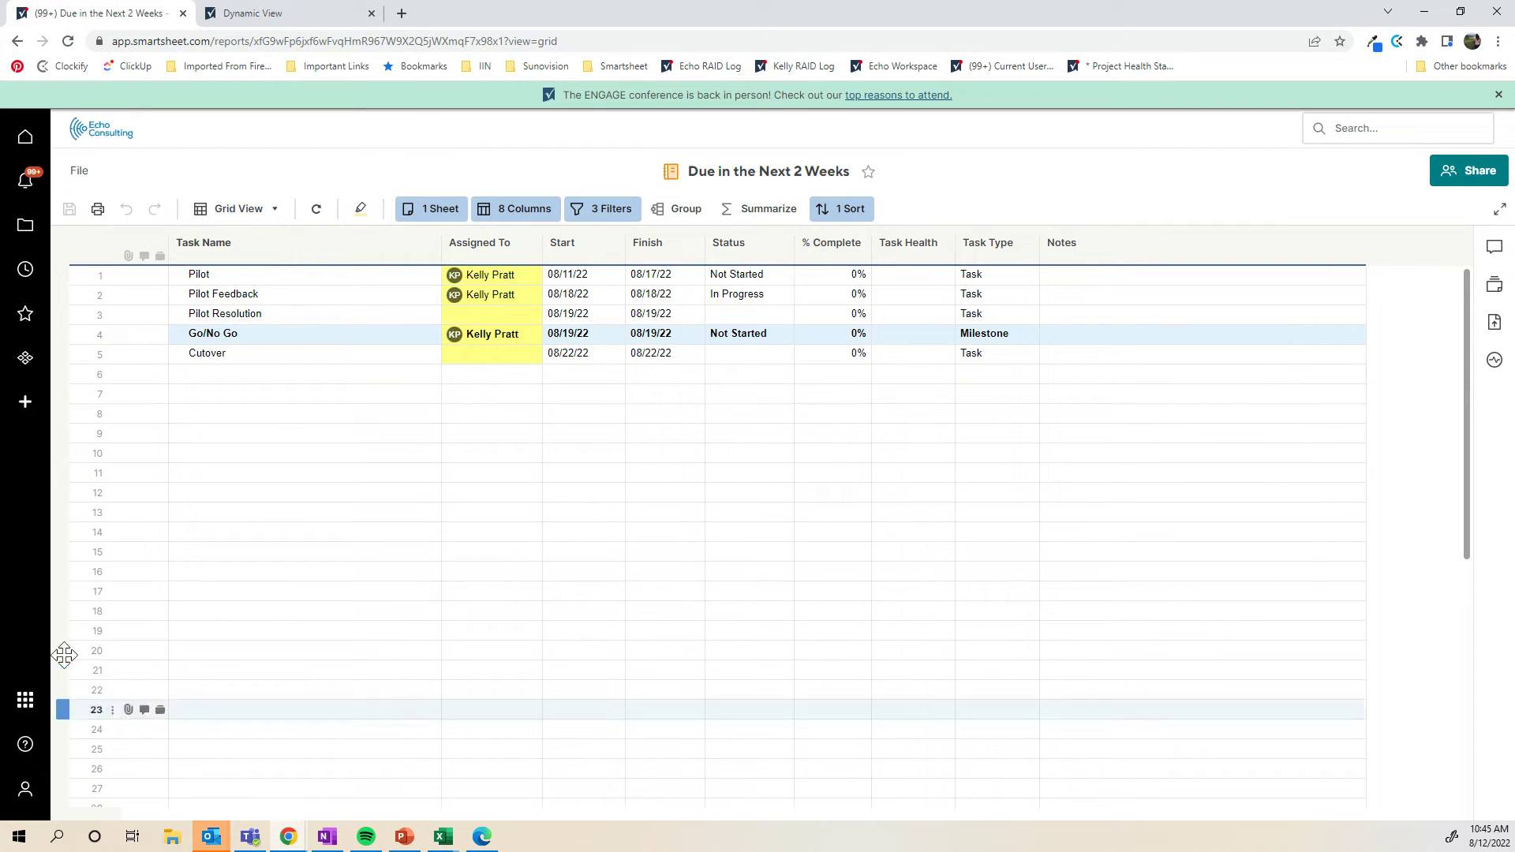
- Launch Dynamic View from the apps launcher and start a new view
left_click(25, 707)
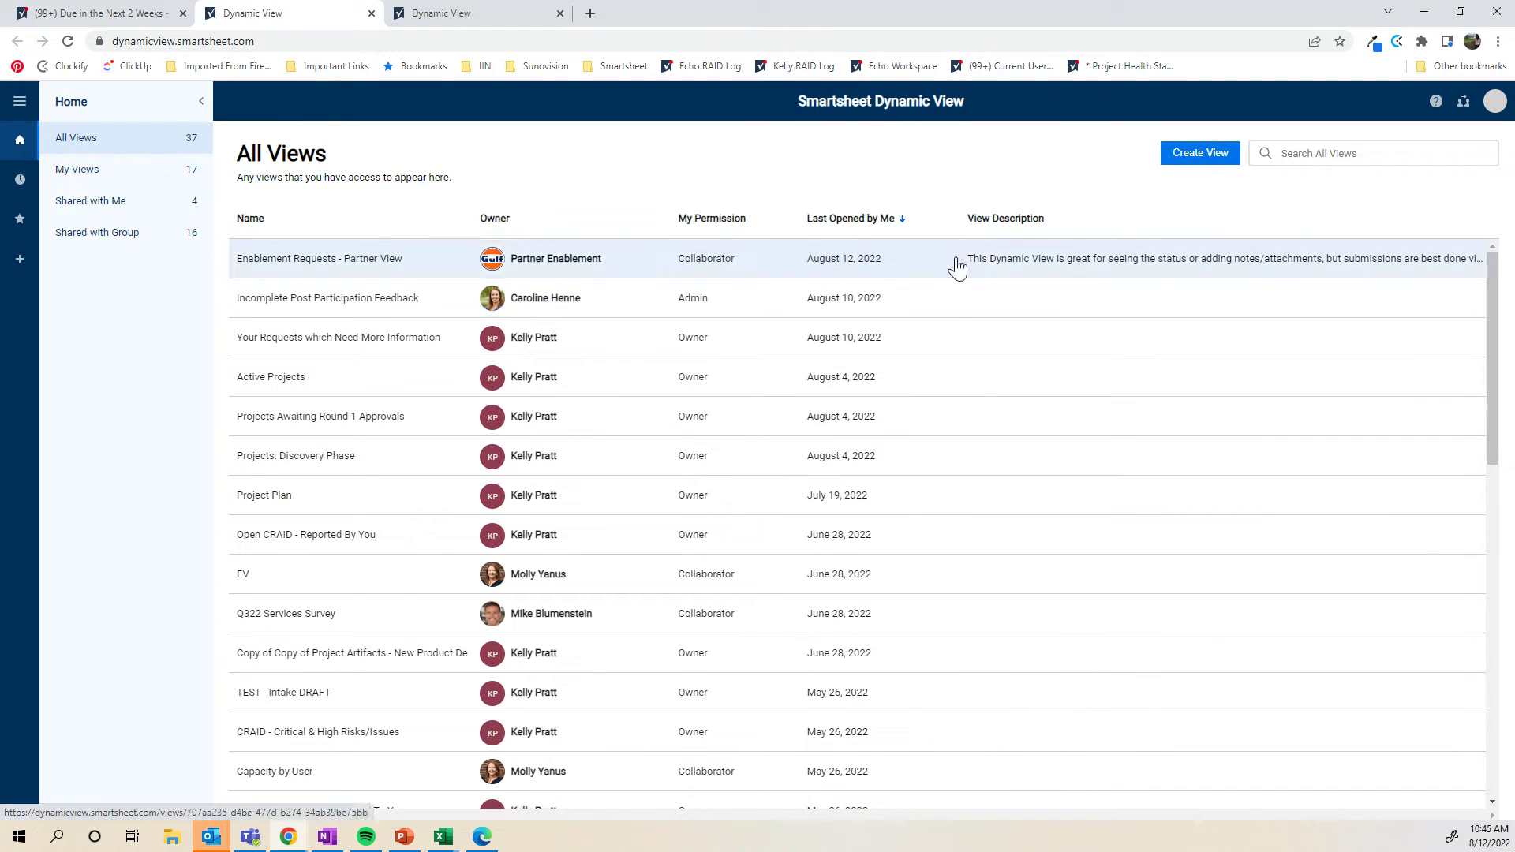
left_click(1216, 168)
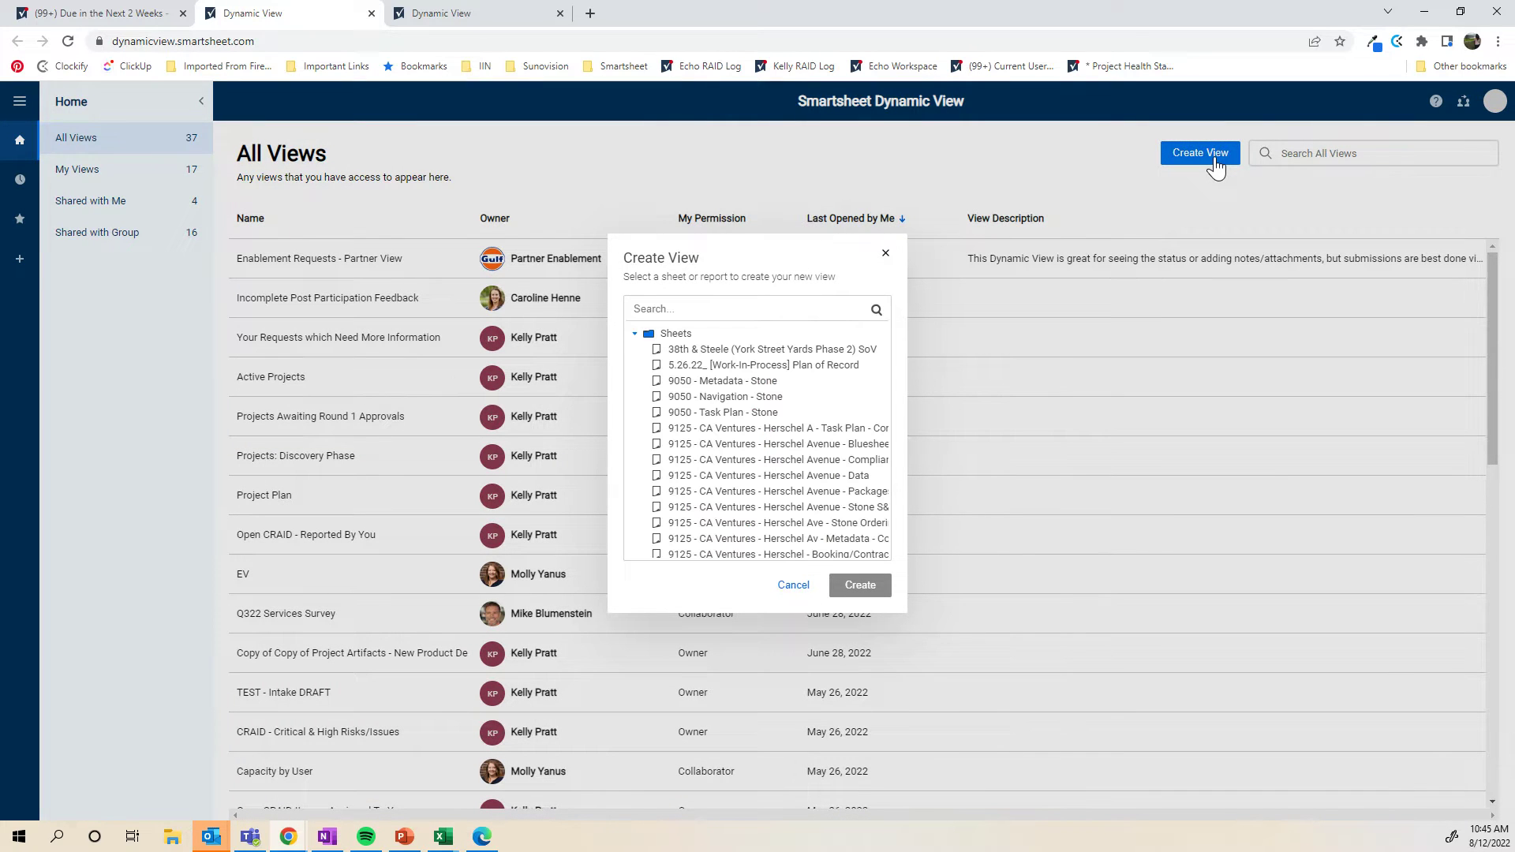
- Search for 'due in the next 2 weeks' and create a view from that report
left_click(655, 309)
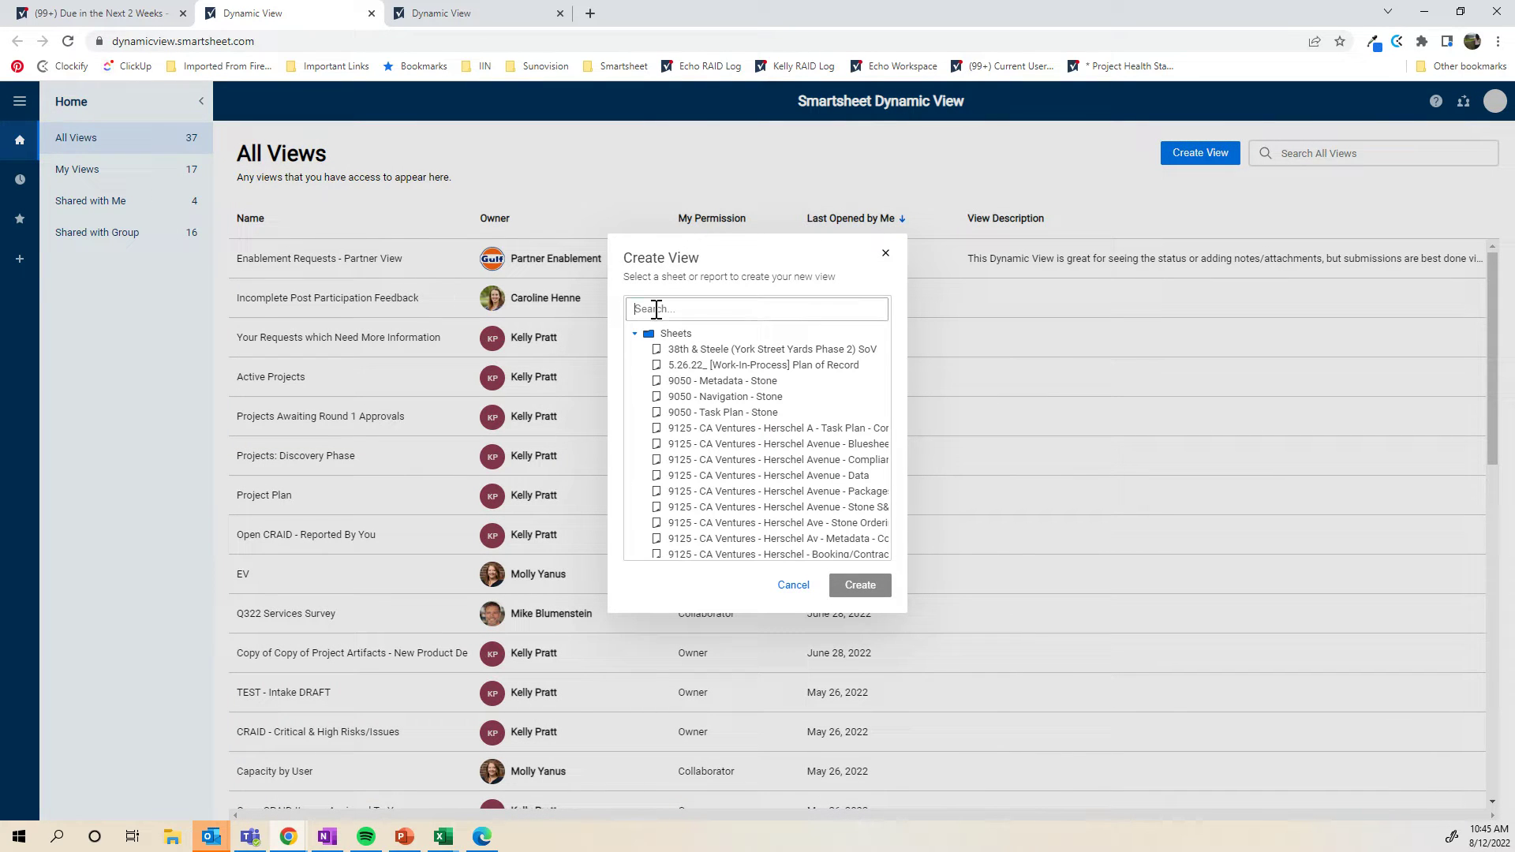
type("due in")
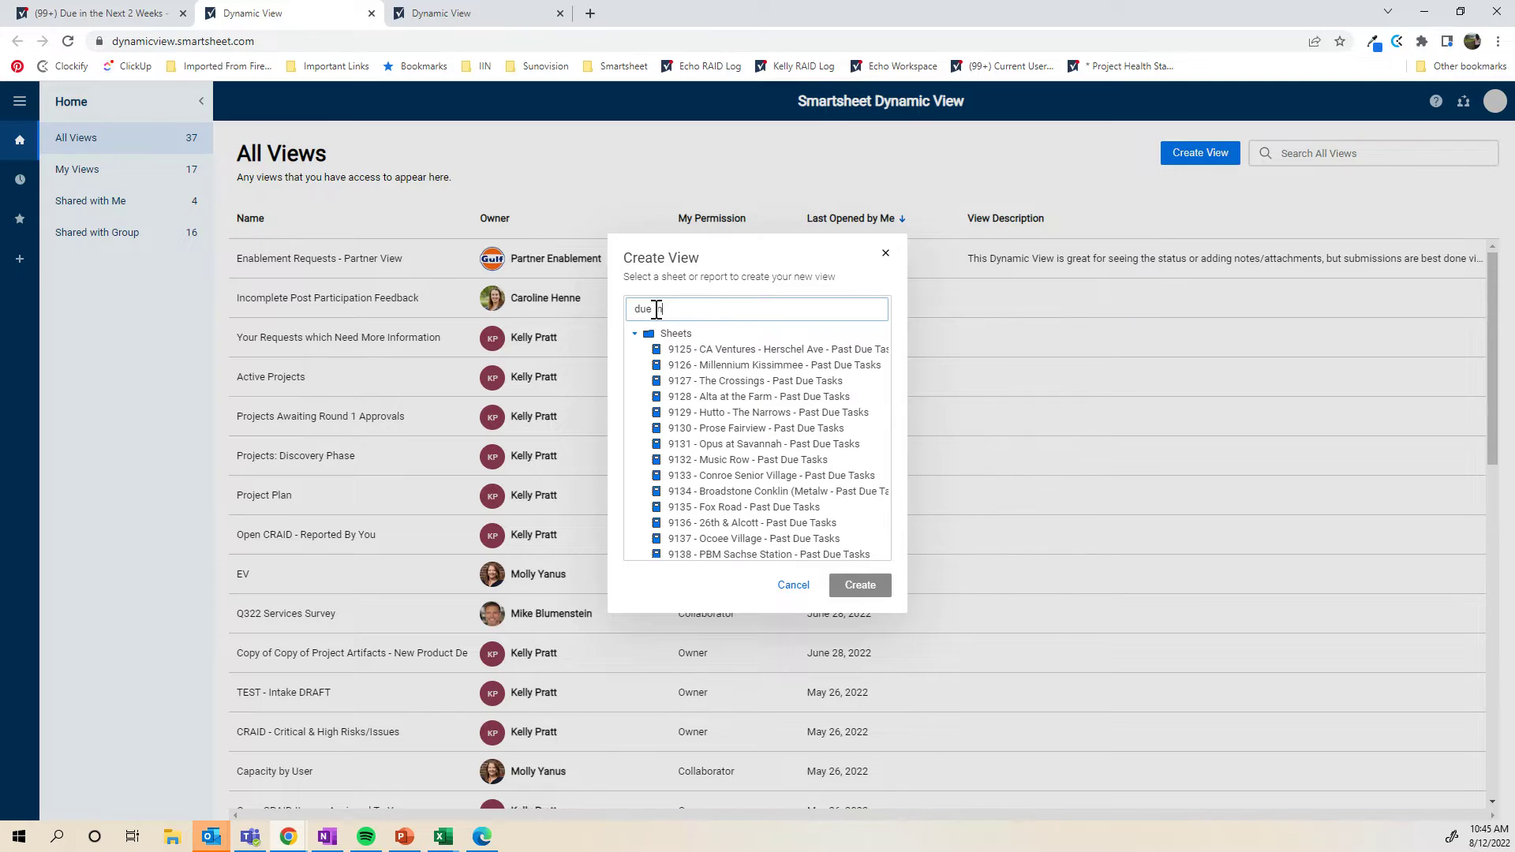
type(" the next")
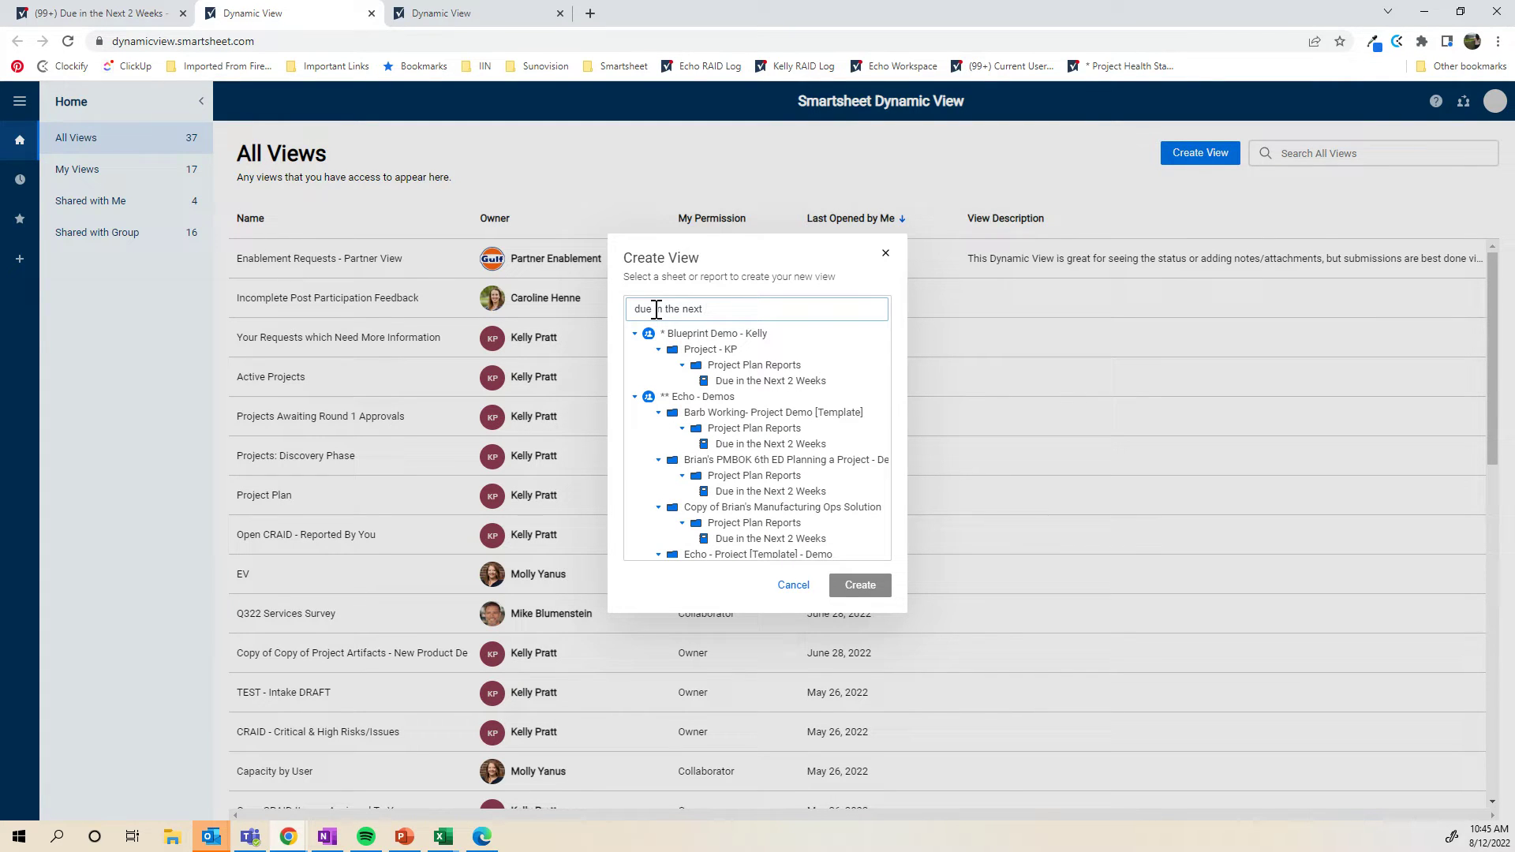
type(" 2 weeks")
left_click(775, 380)
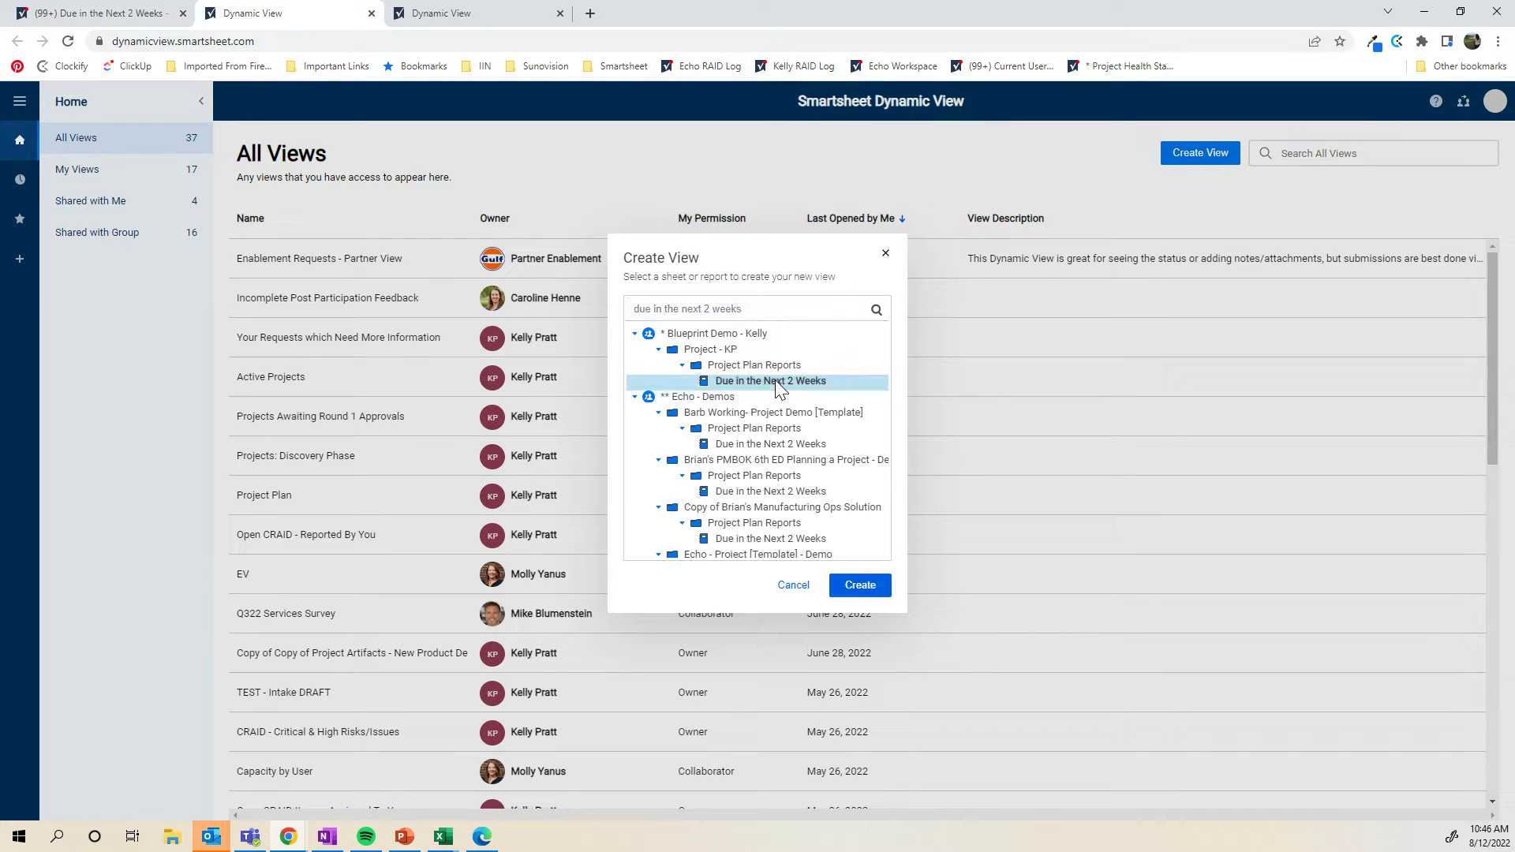
left_click(887, 593)
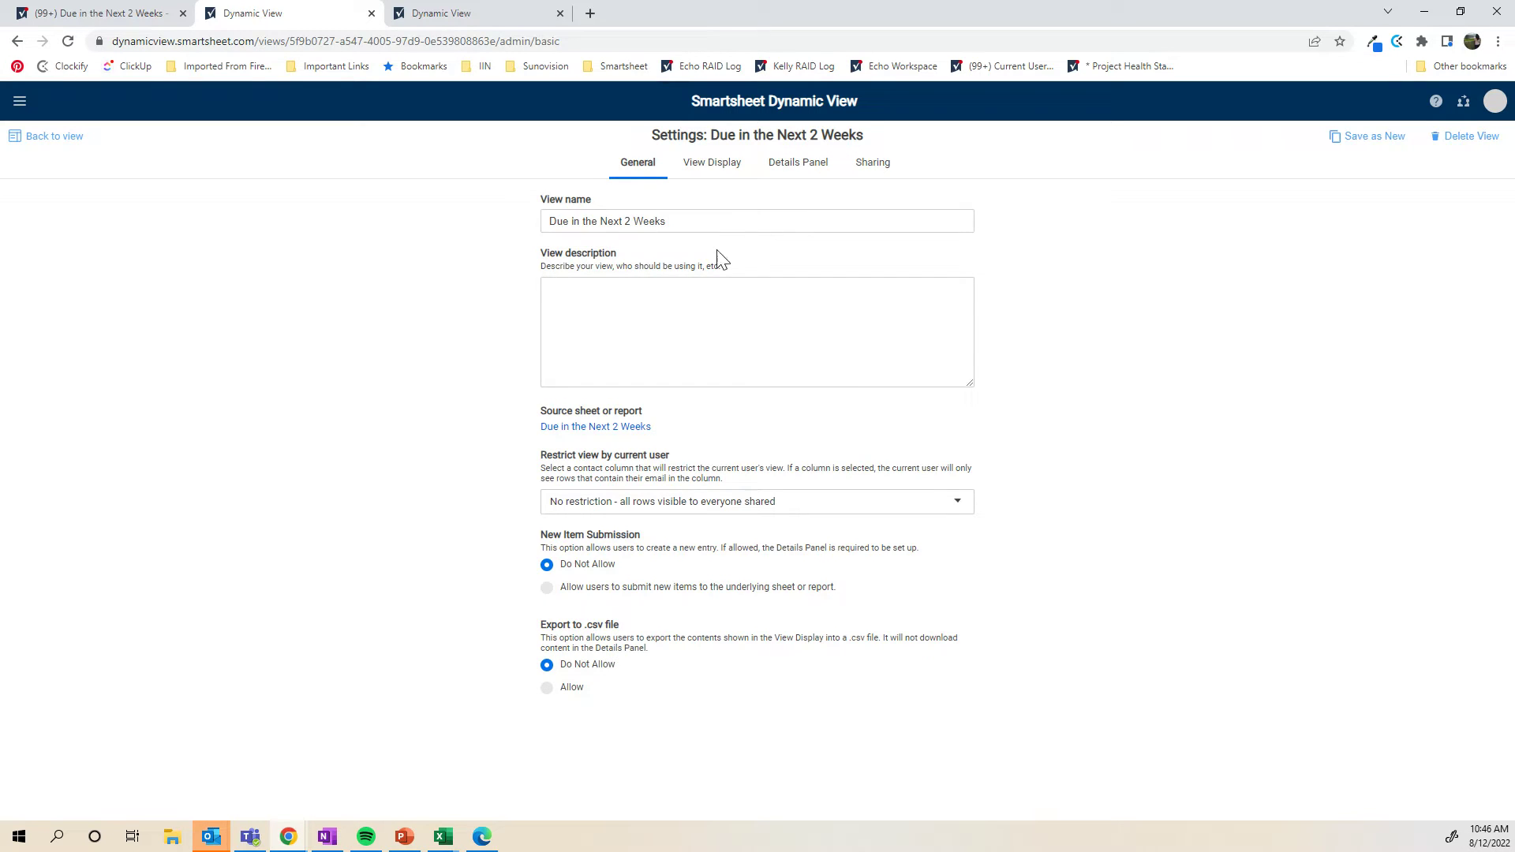
- Enter 'Enter description here.' as the view description and check the user-restriction options
left_click(696, 361)
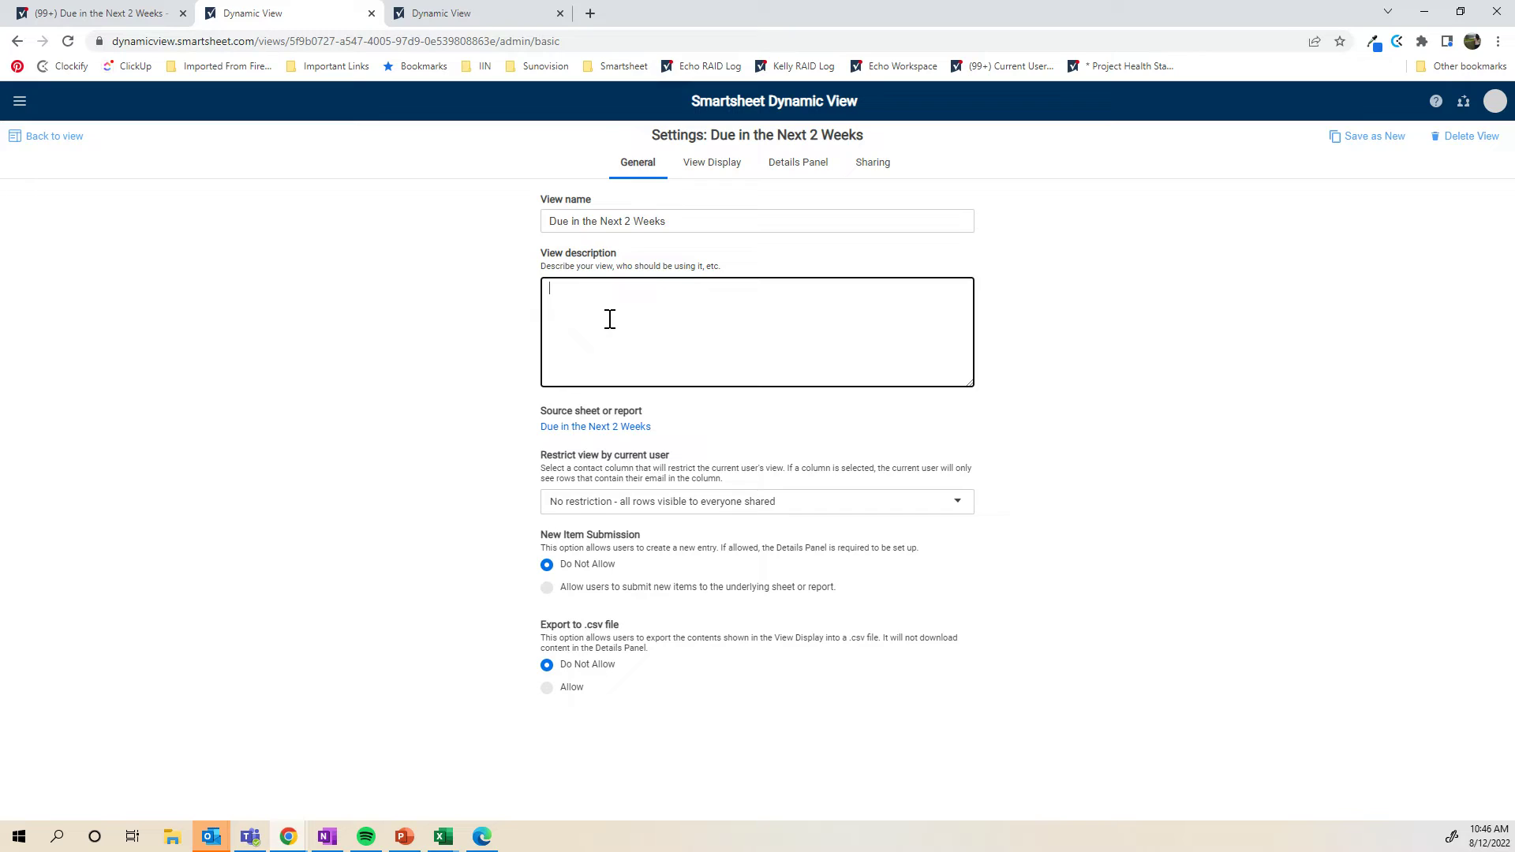
type("Enter d")
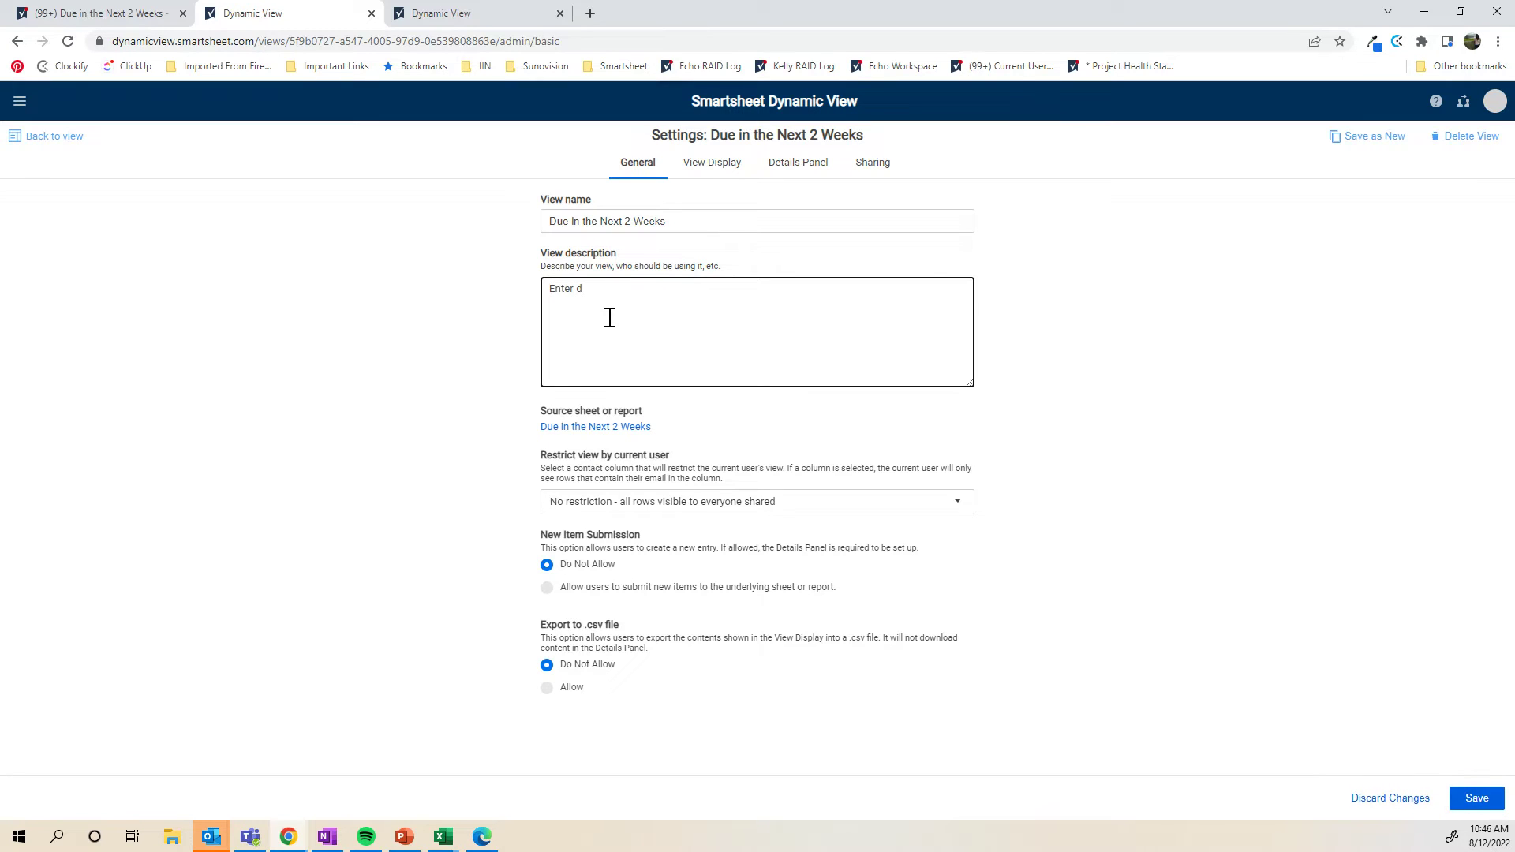
type("escription here.")
left_click(623, 503)
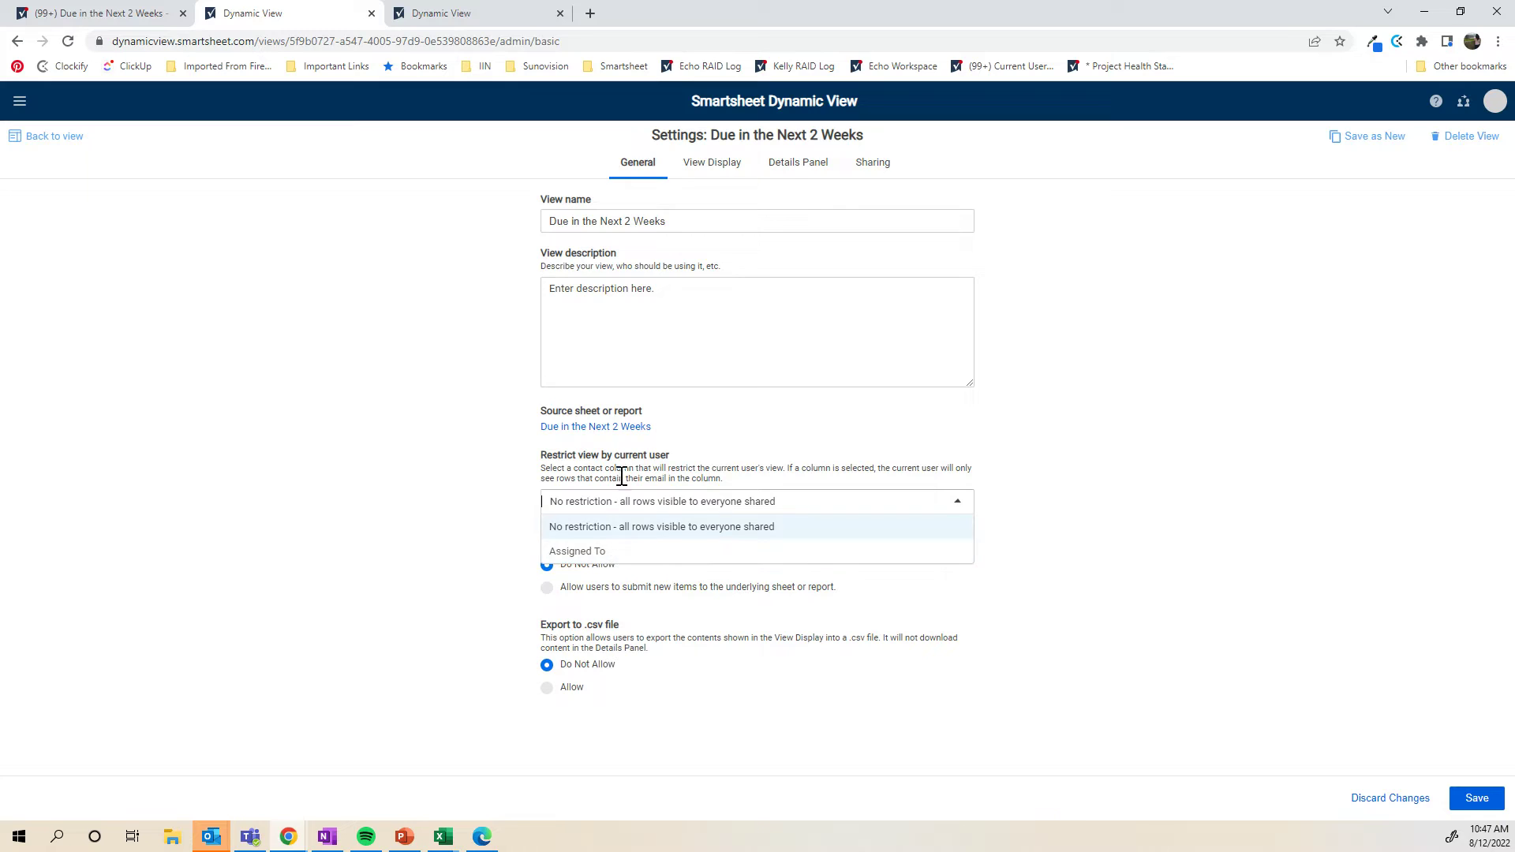
- Restrict rows by Assigned To, allow new submissions into Project Plan, and save
left_click(612, 558)
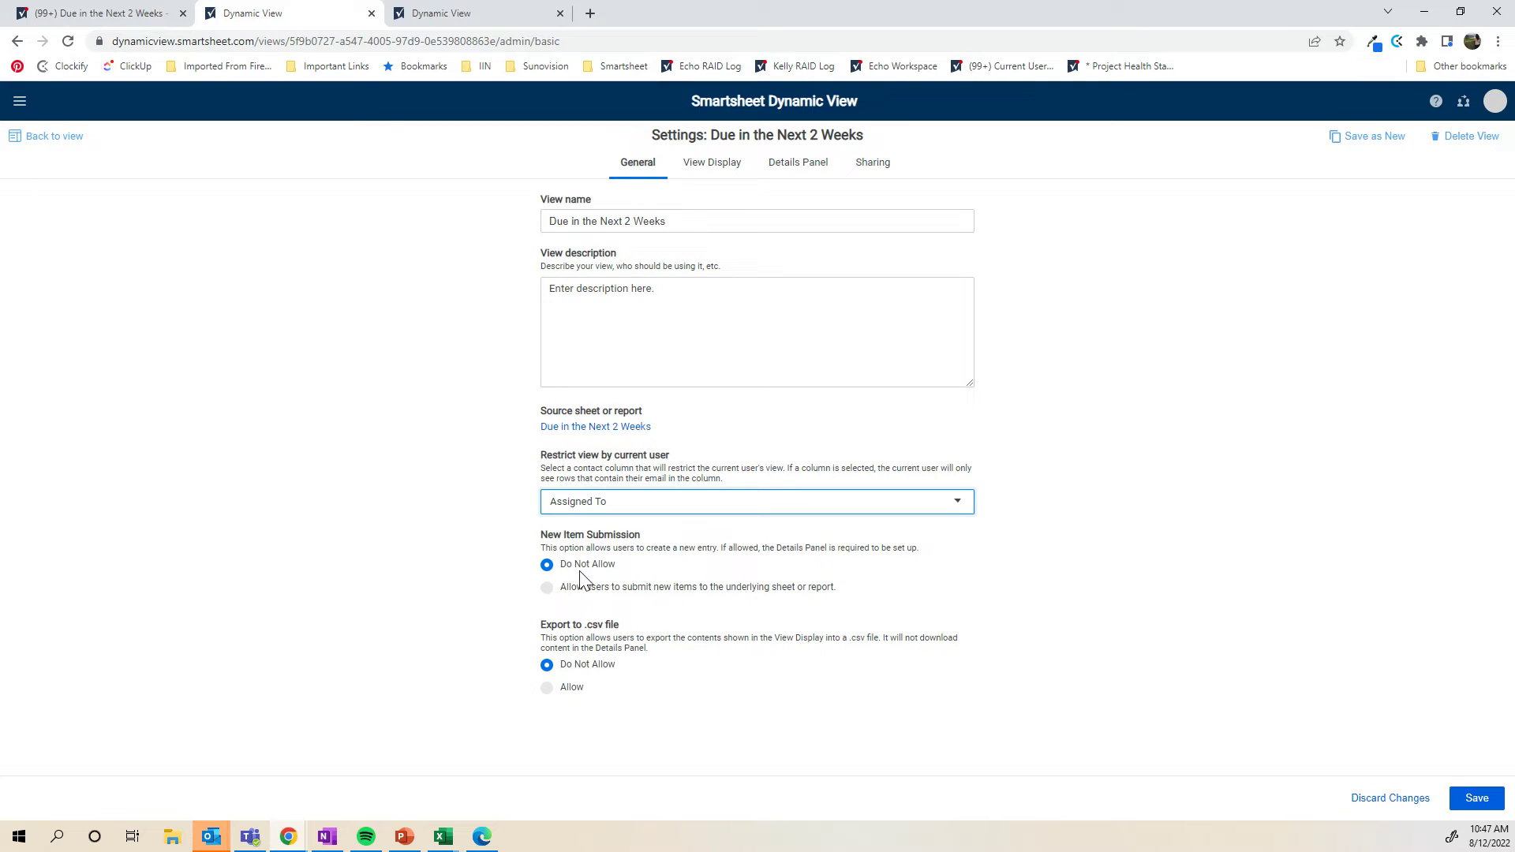
left_click(591, 599)
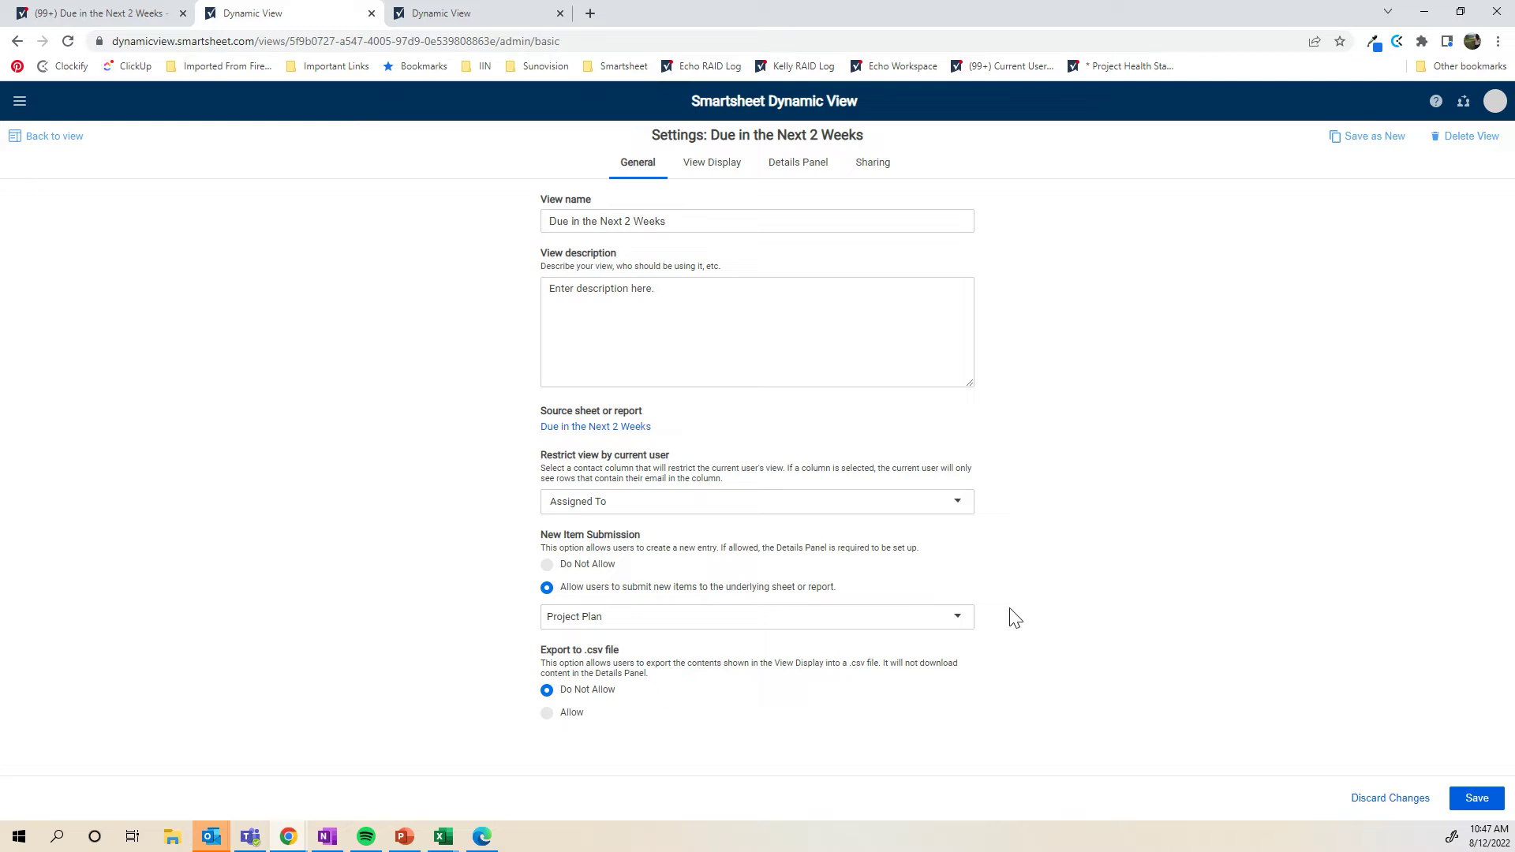
left_click(957, 622)
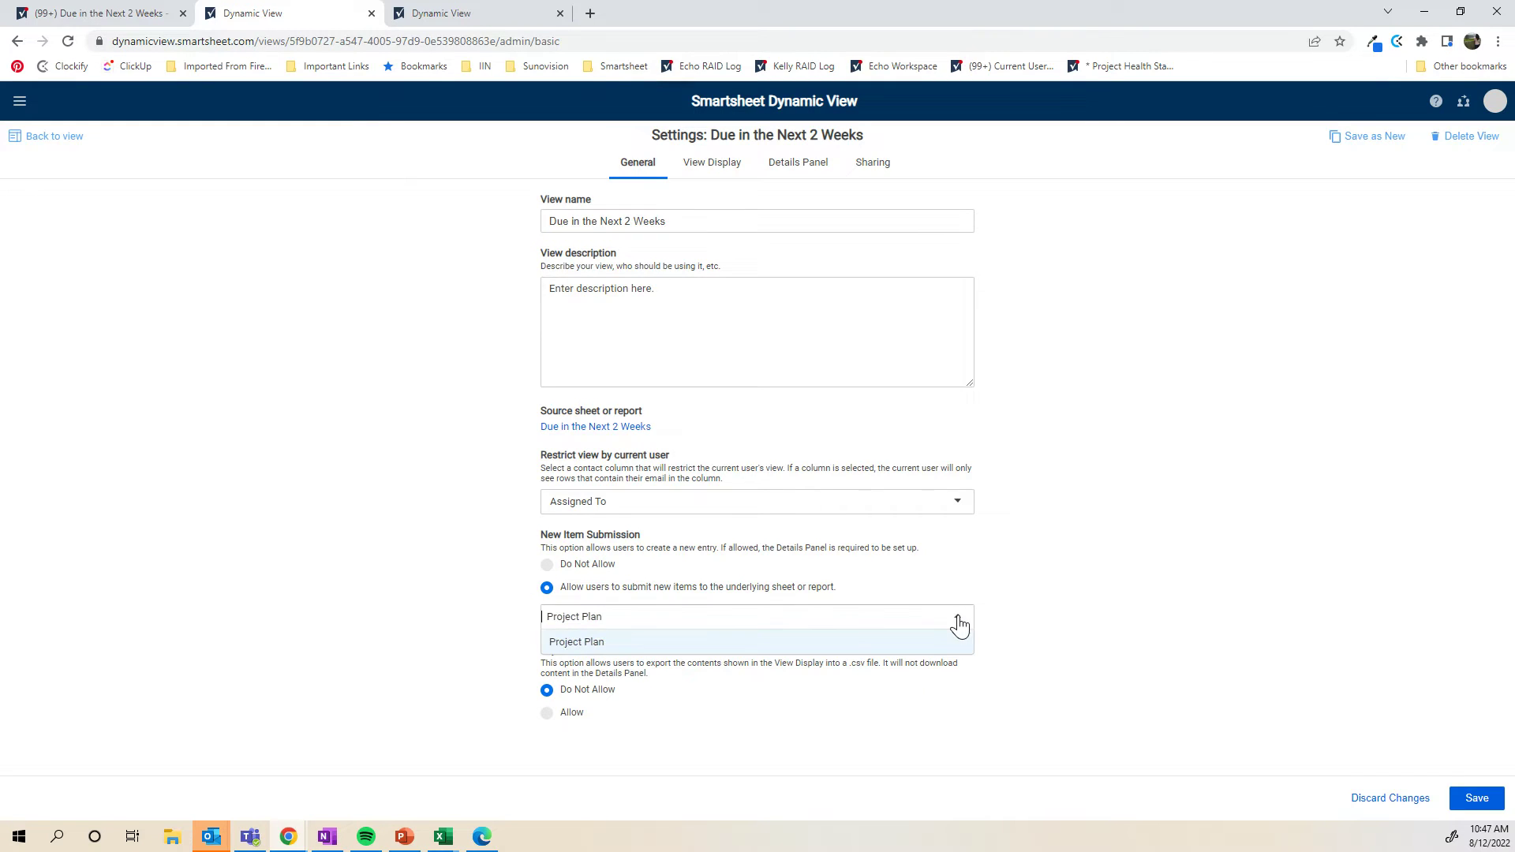
left_click(1042, 602)
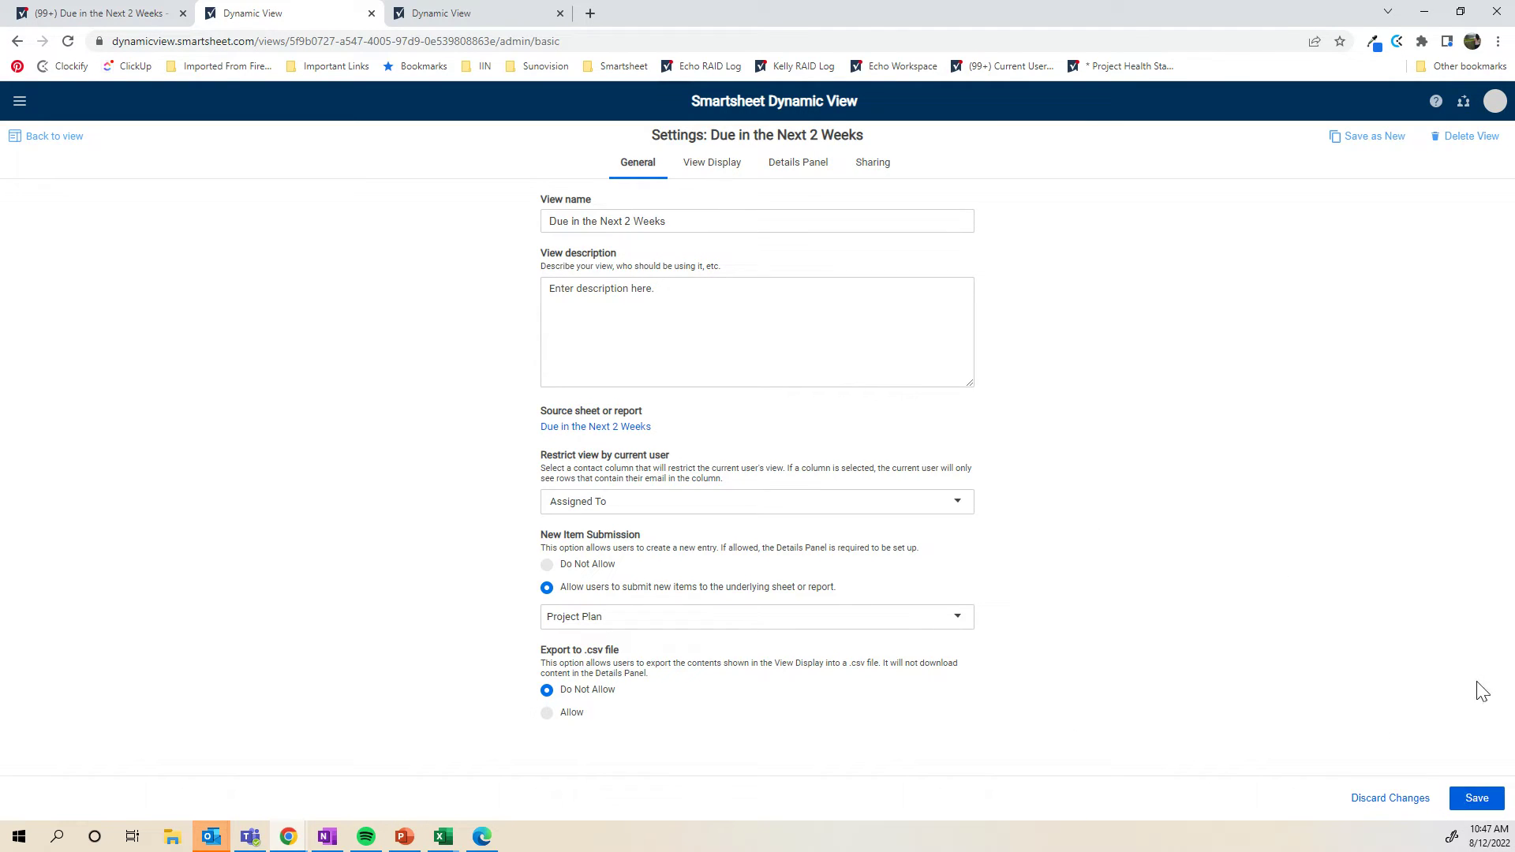
left_click(1474, 798)
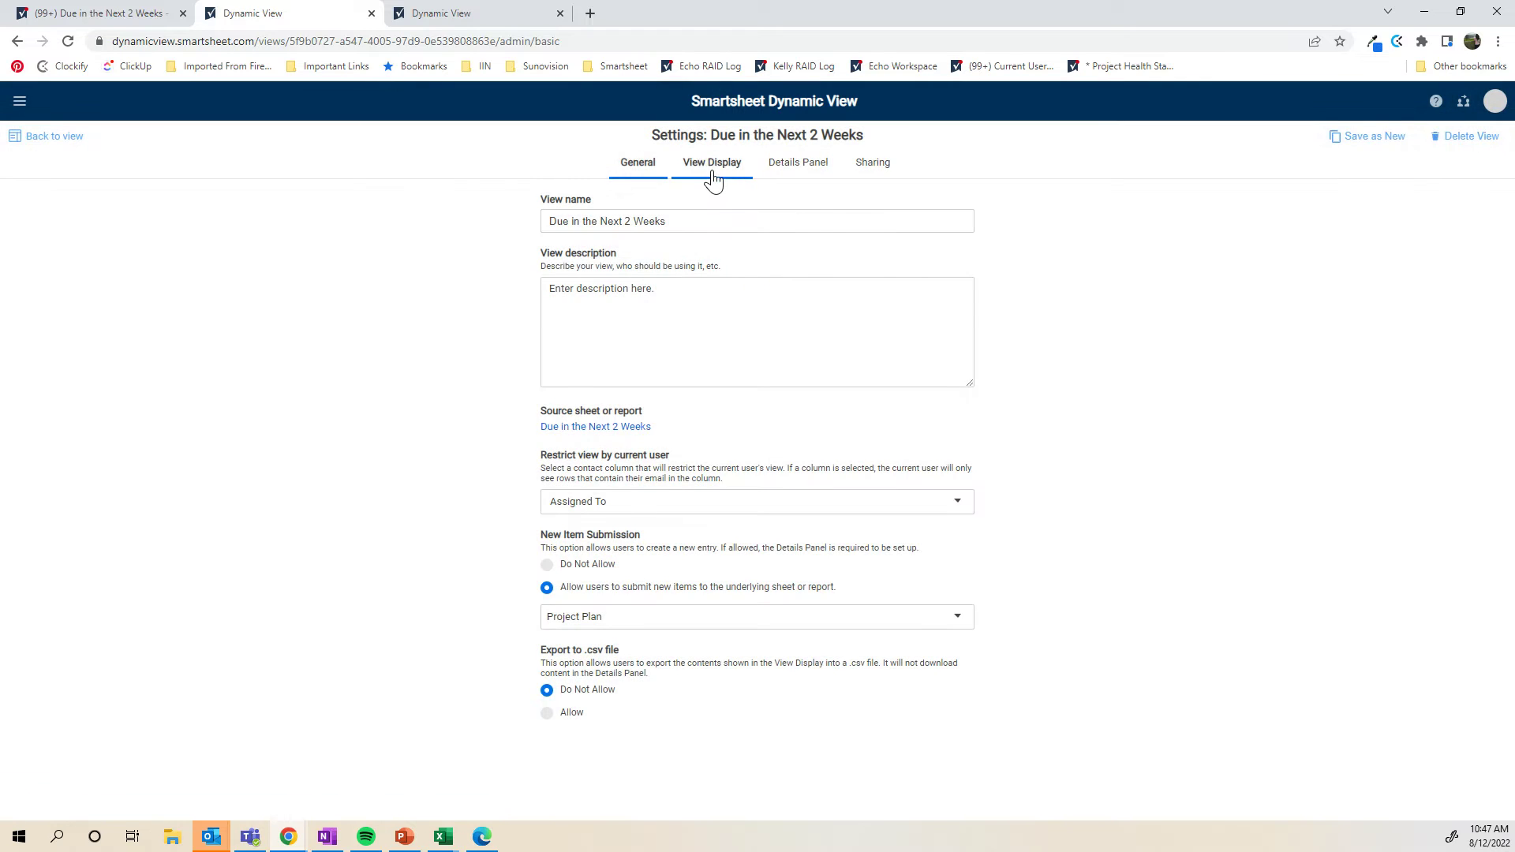
left_click(714, 175)
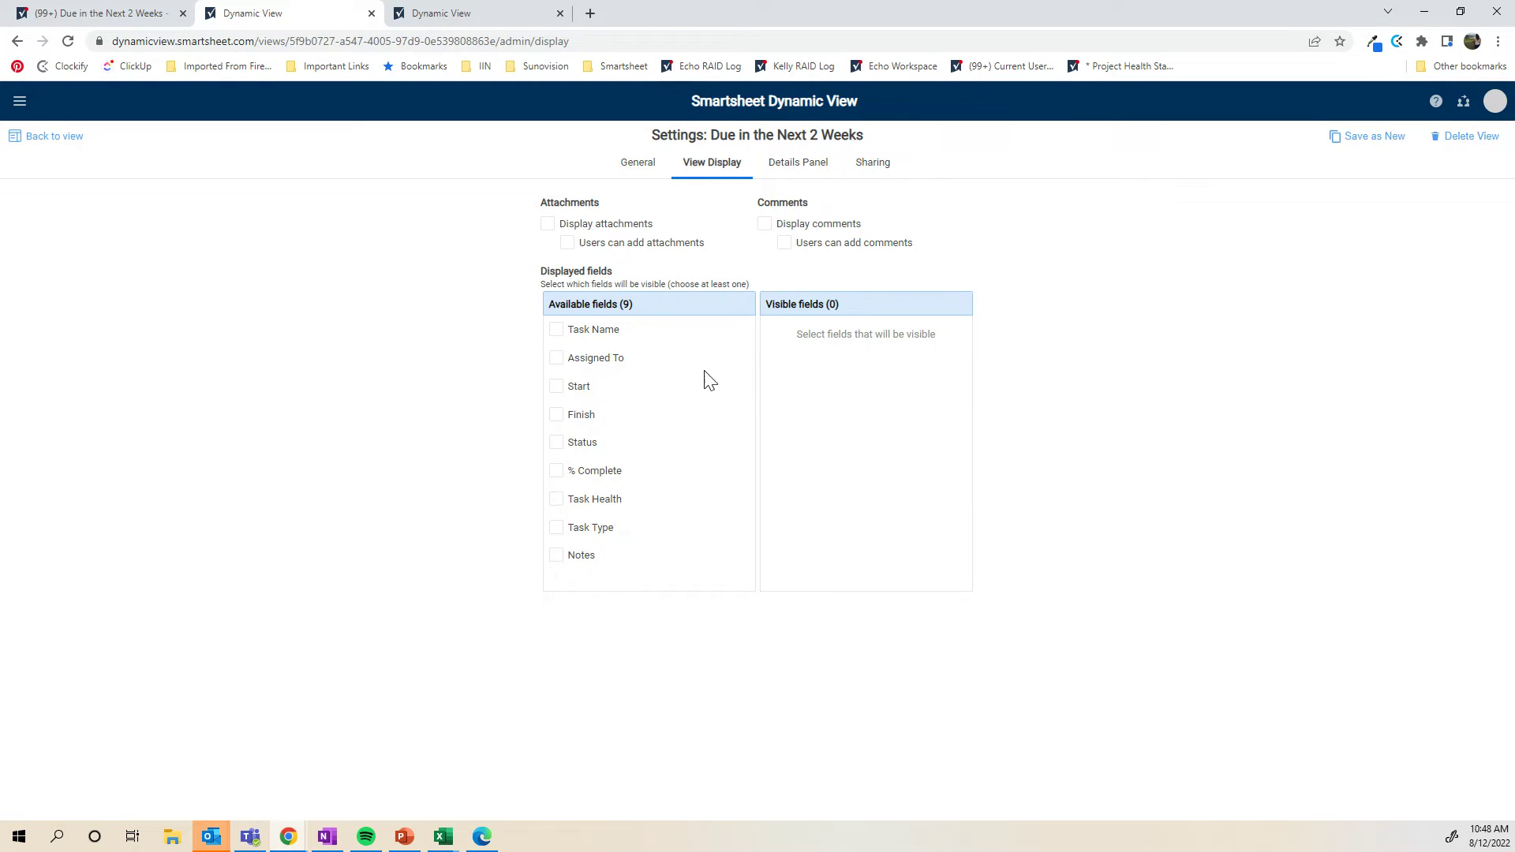
- Make all nine fields, Task Name through Notes, visible with Task Type moved to the top
left_click(558, 331)
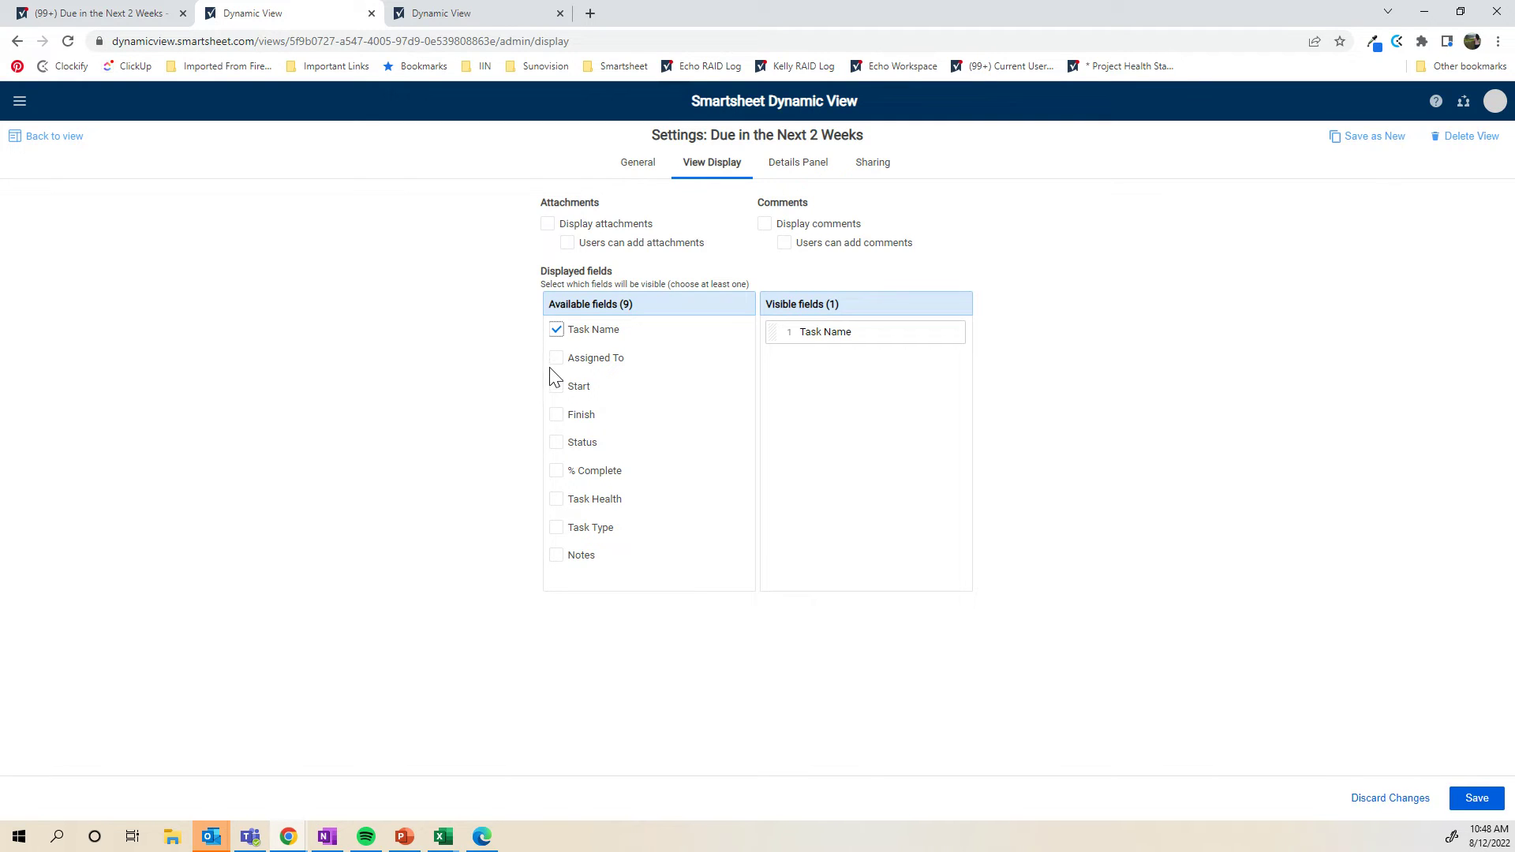
left_click(557, 359)
left_click(557, 386)
left_click(557, 415)
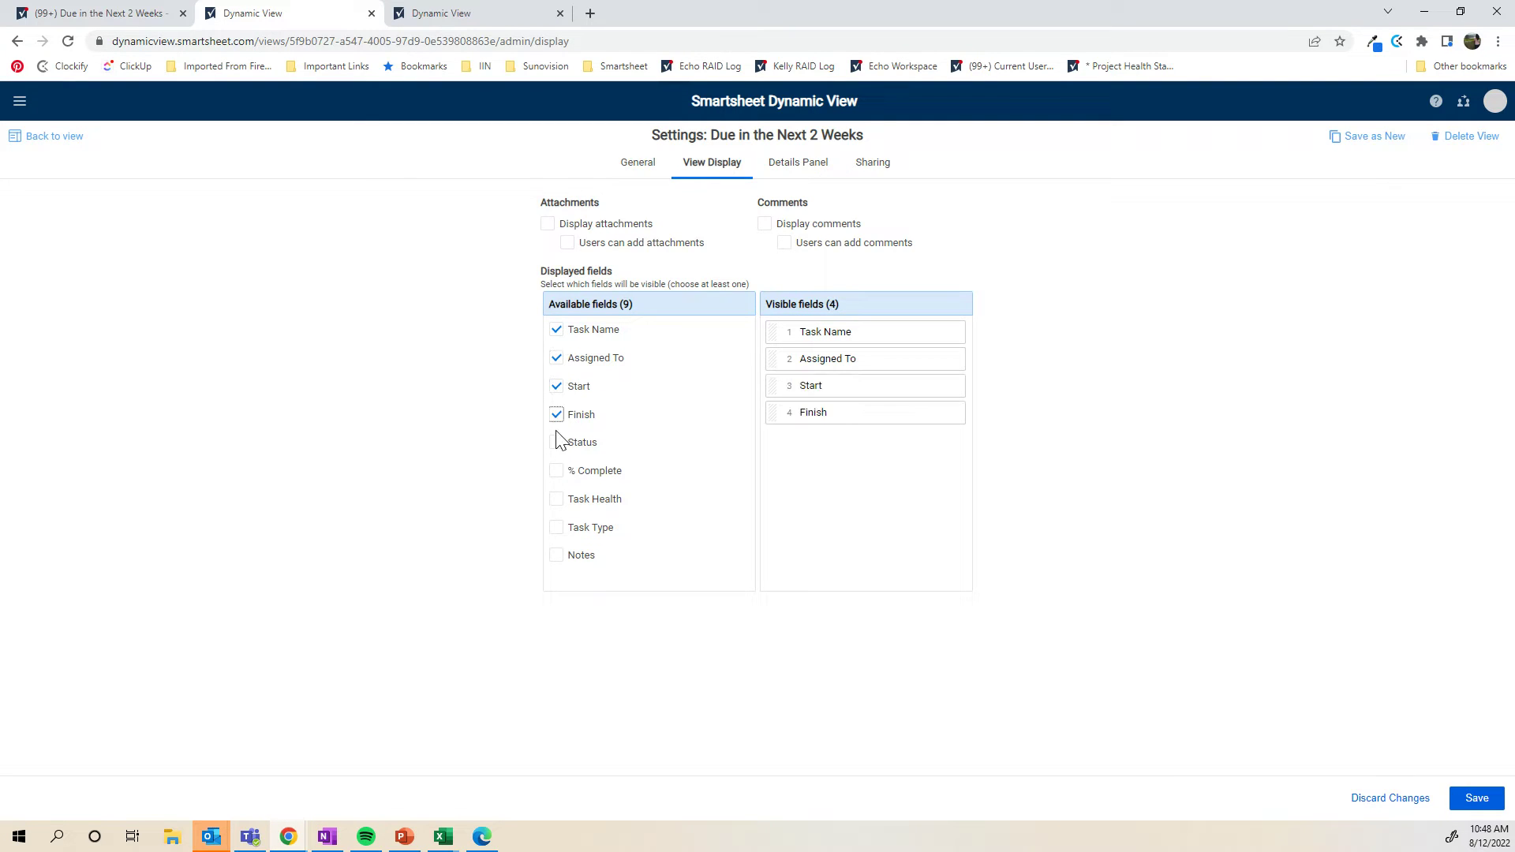
left_click(557, 443)
left_click(557, 471)
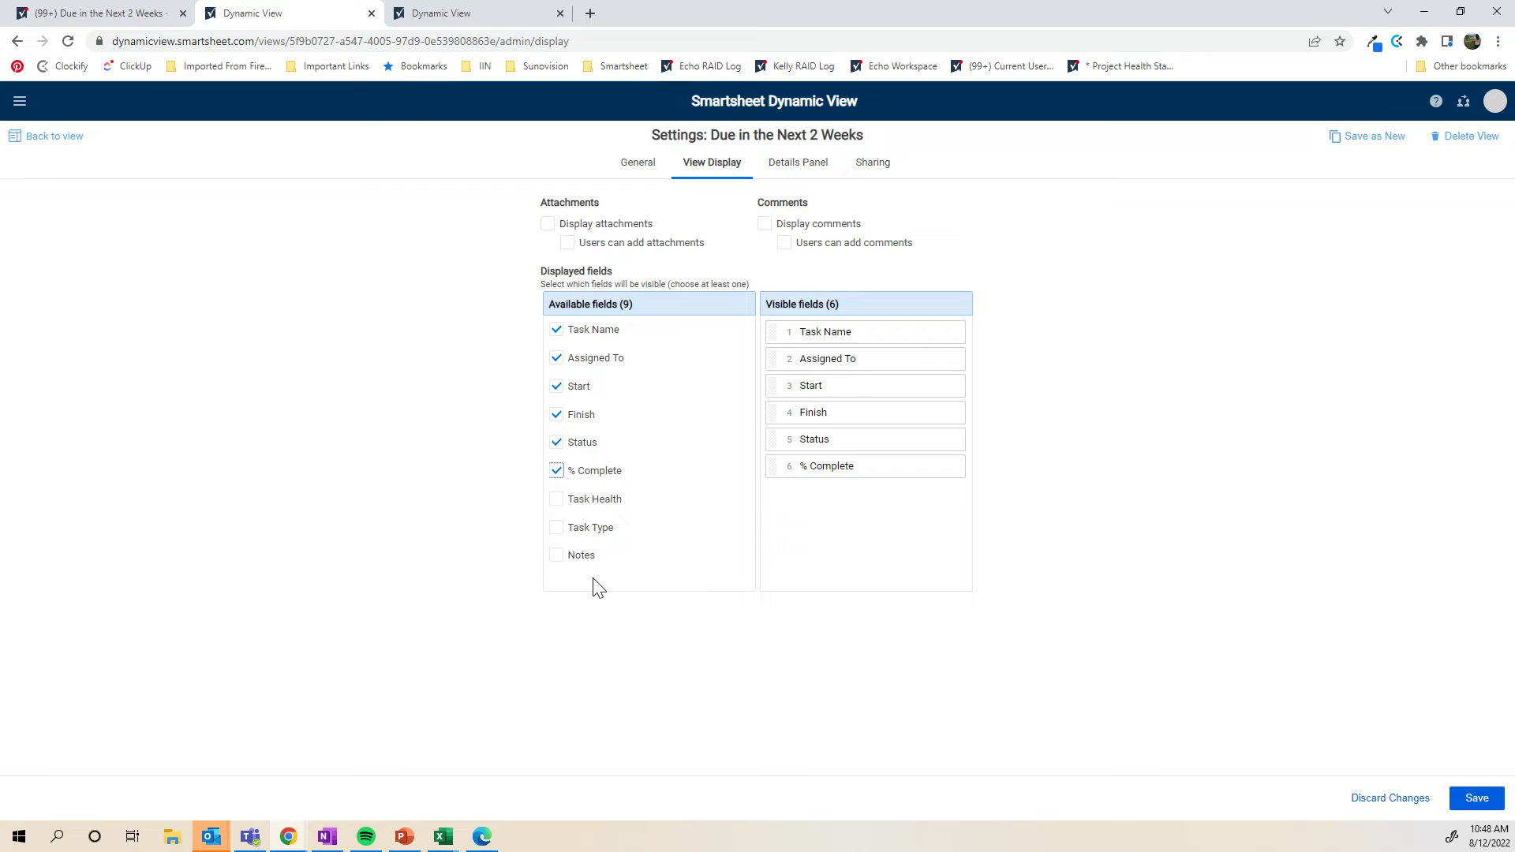
left_click(557, 499)
left_click(557, 528)
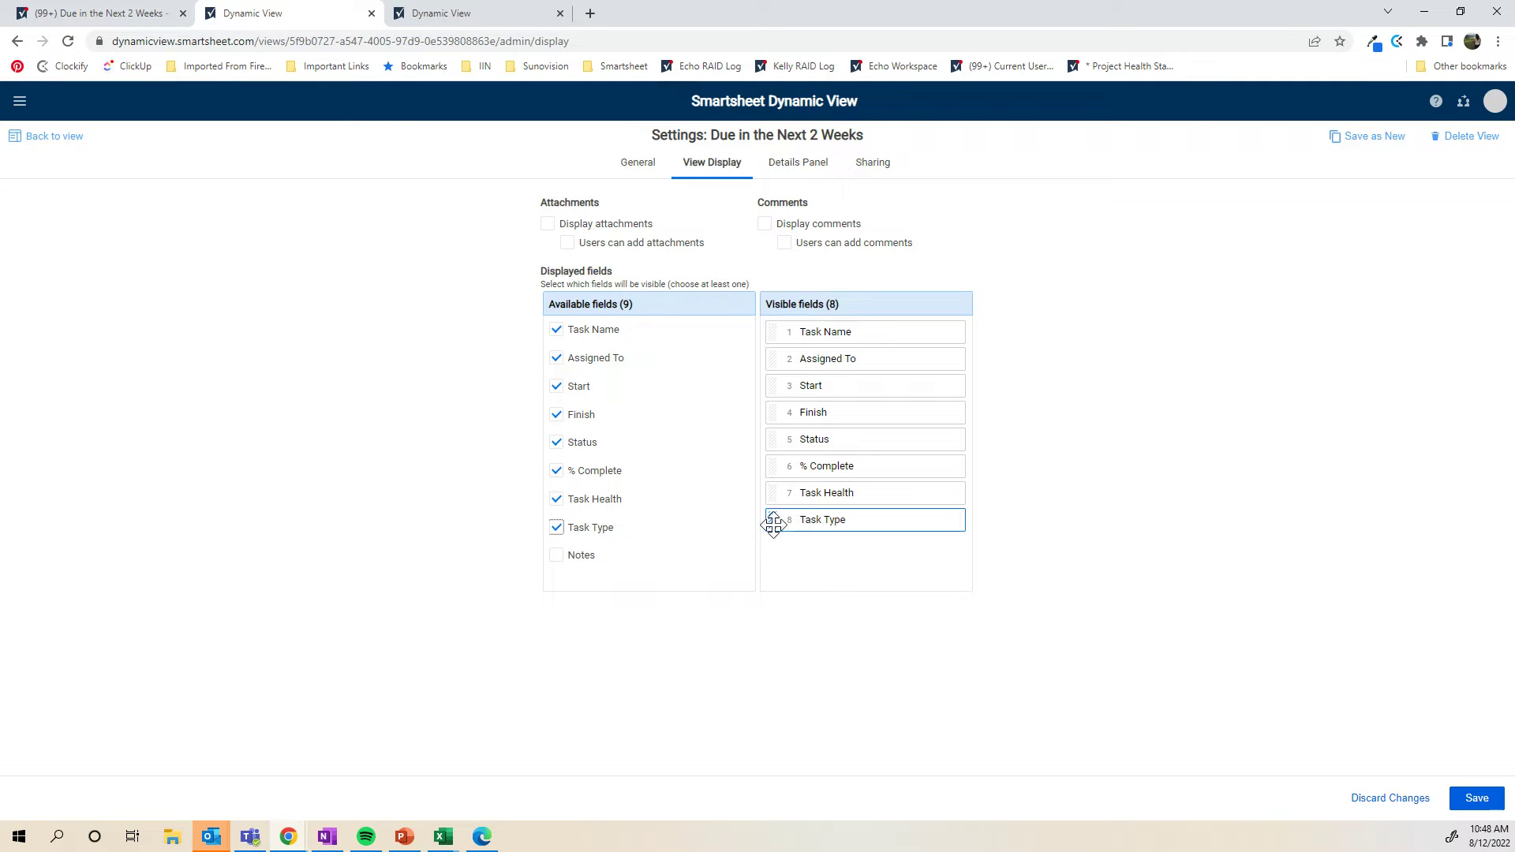
left_click_drag(773, 525, 773, 330)
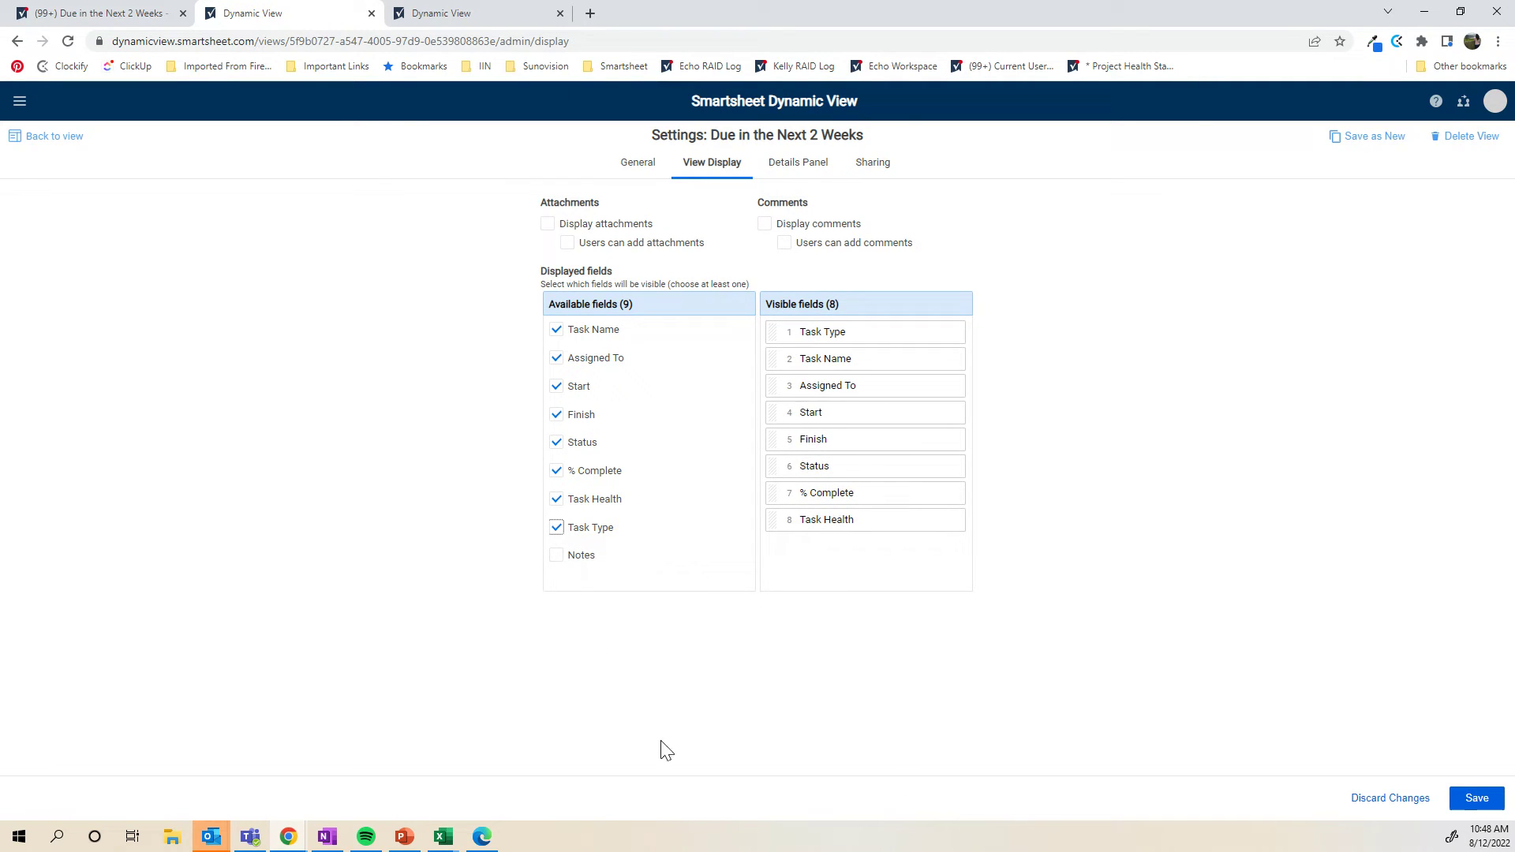
left_click(556, 556)
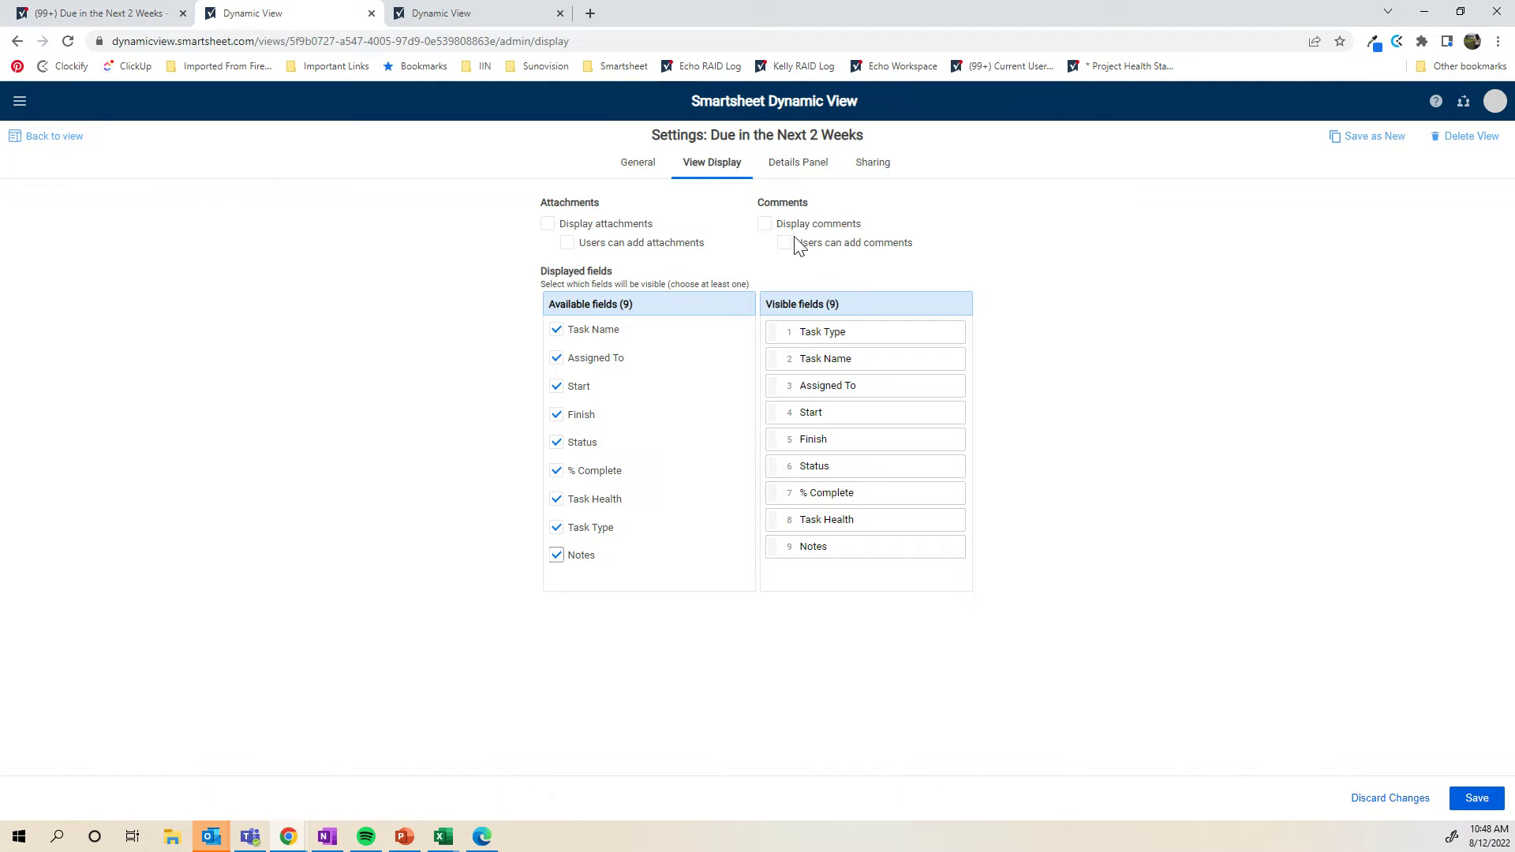
- Let users view and add attachments and comments, then save the display settings
left_click(547, 223)
left_click(567, 242)
left_click(764, 224)
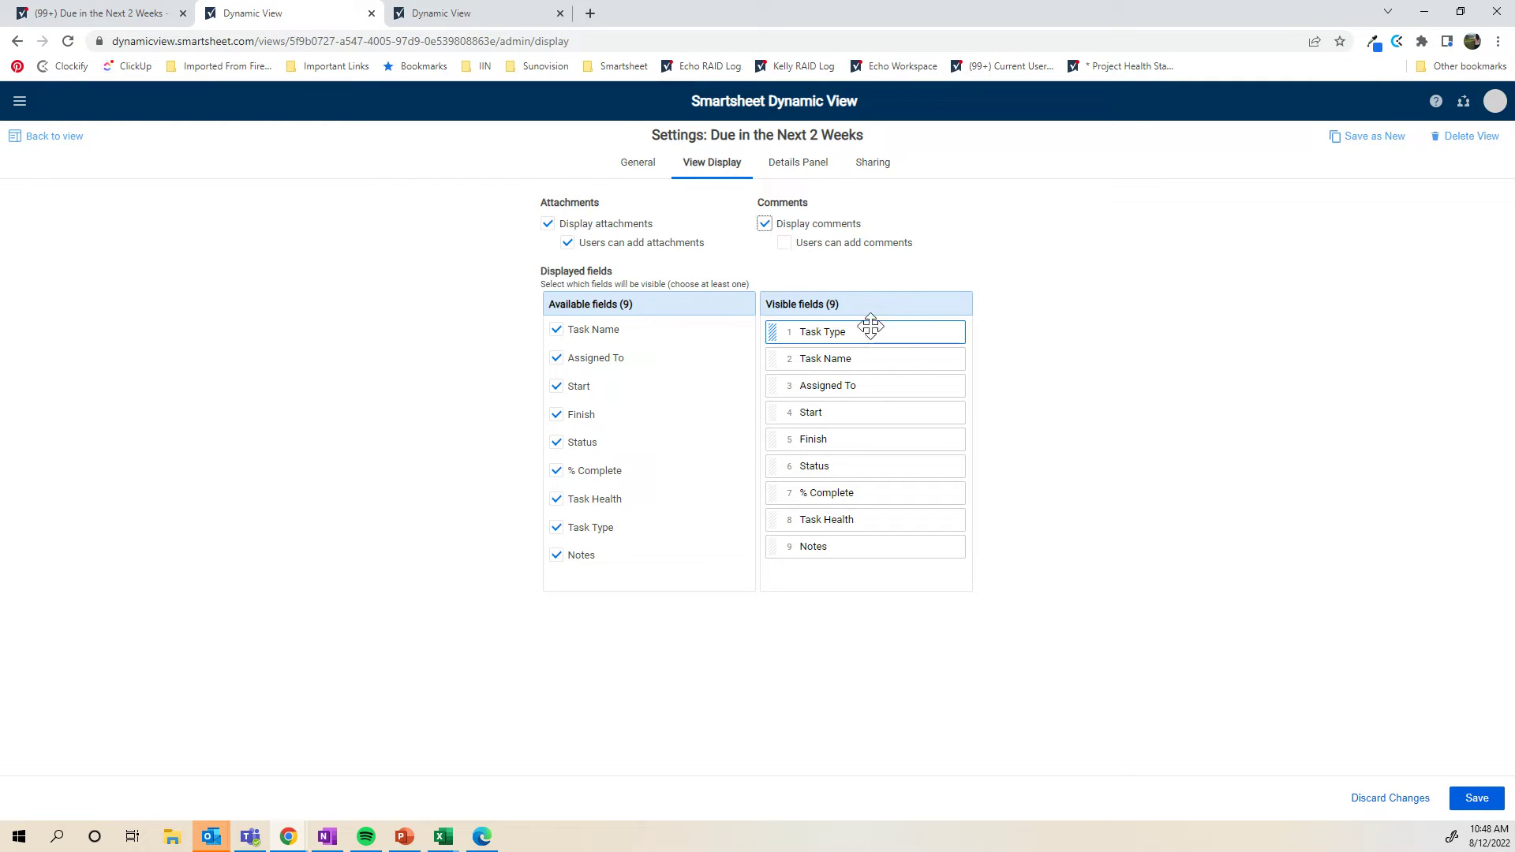
left_click(784, 242)
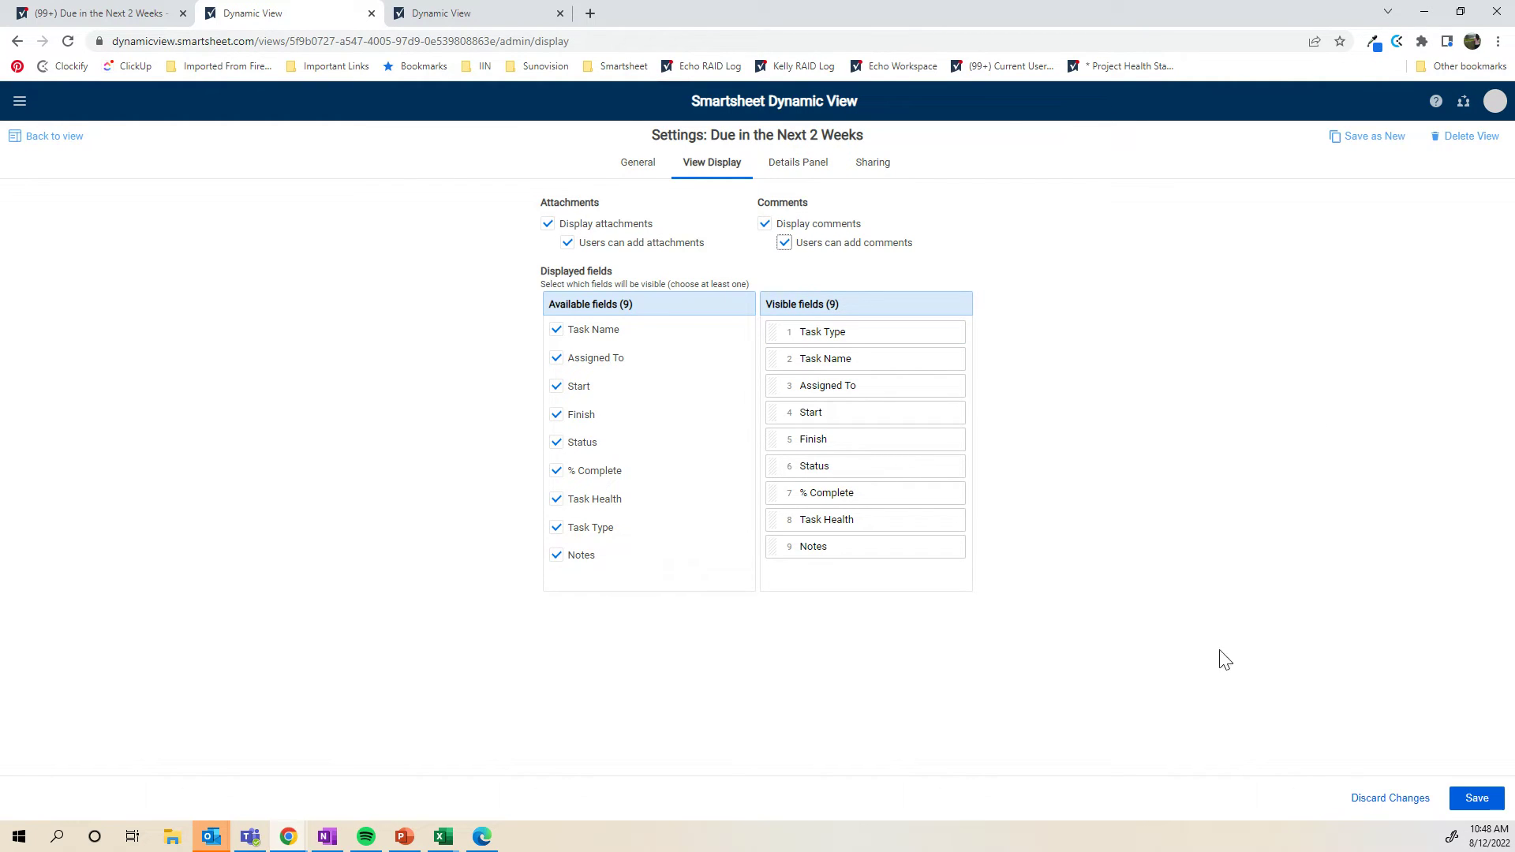
left_click(1476, 798)
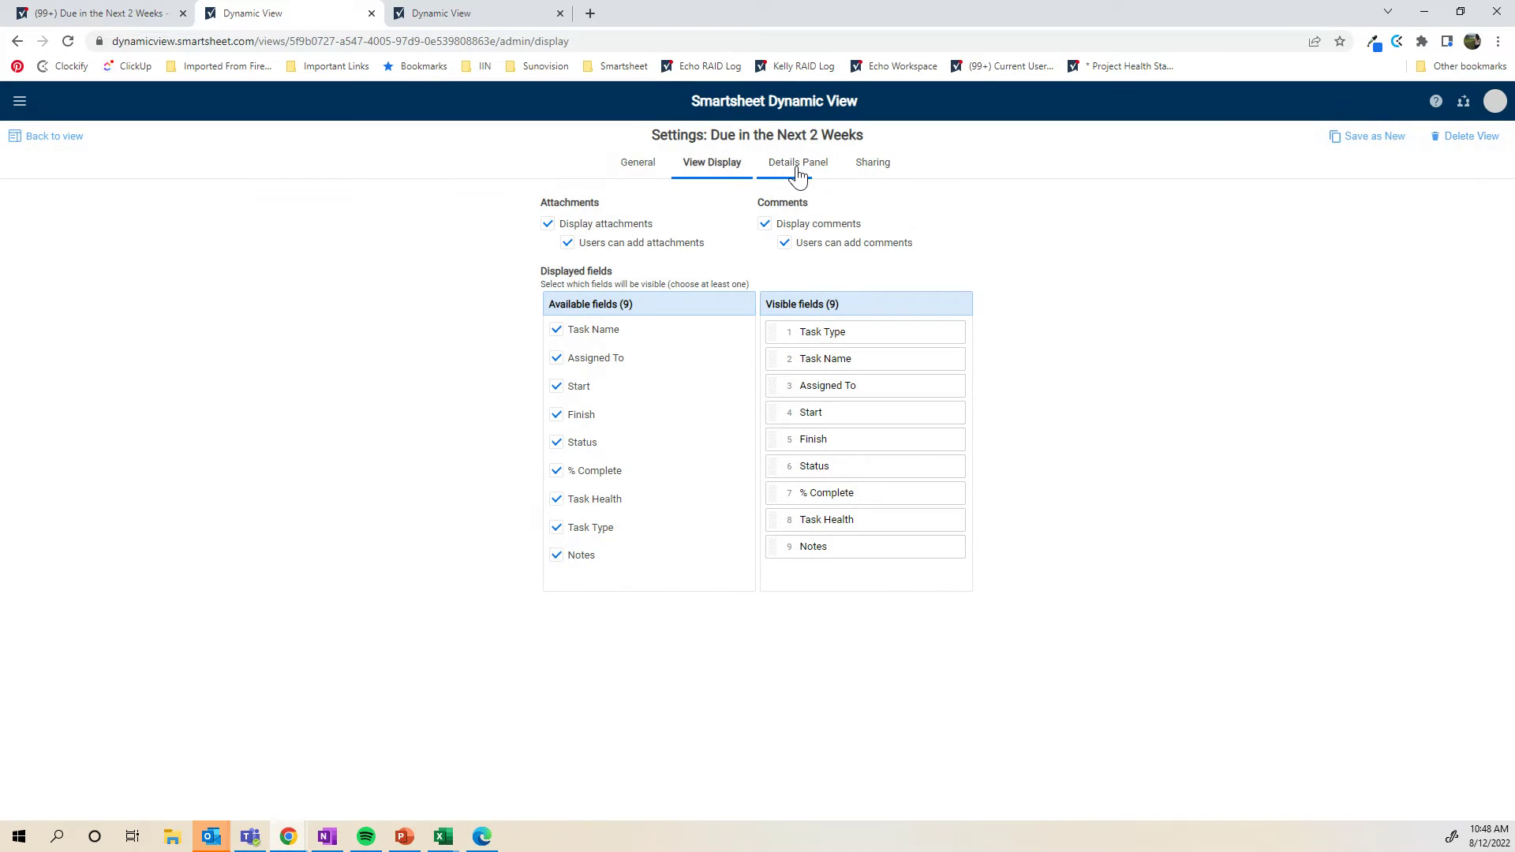
- Open the Details Panel tab of the view's settings
left_click(797, 164)
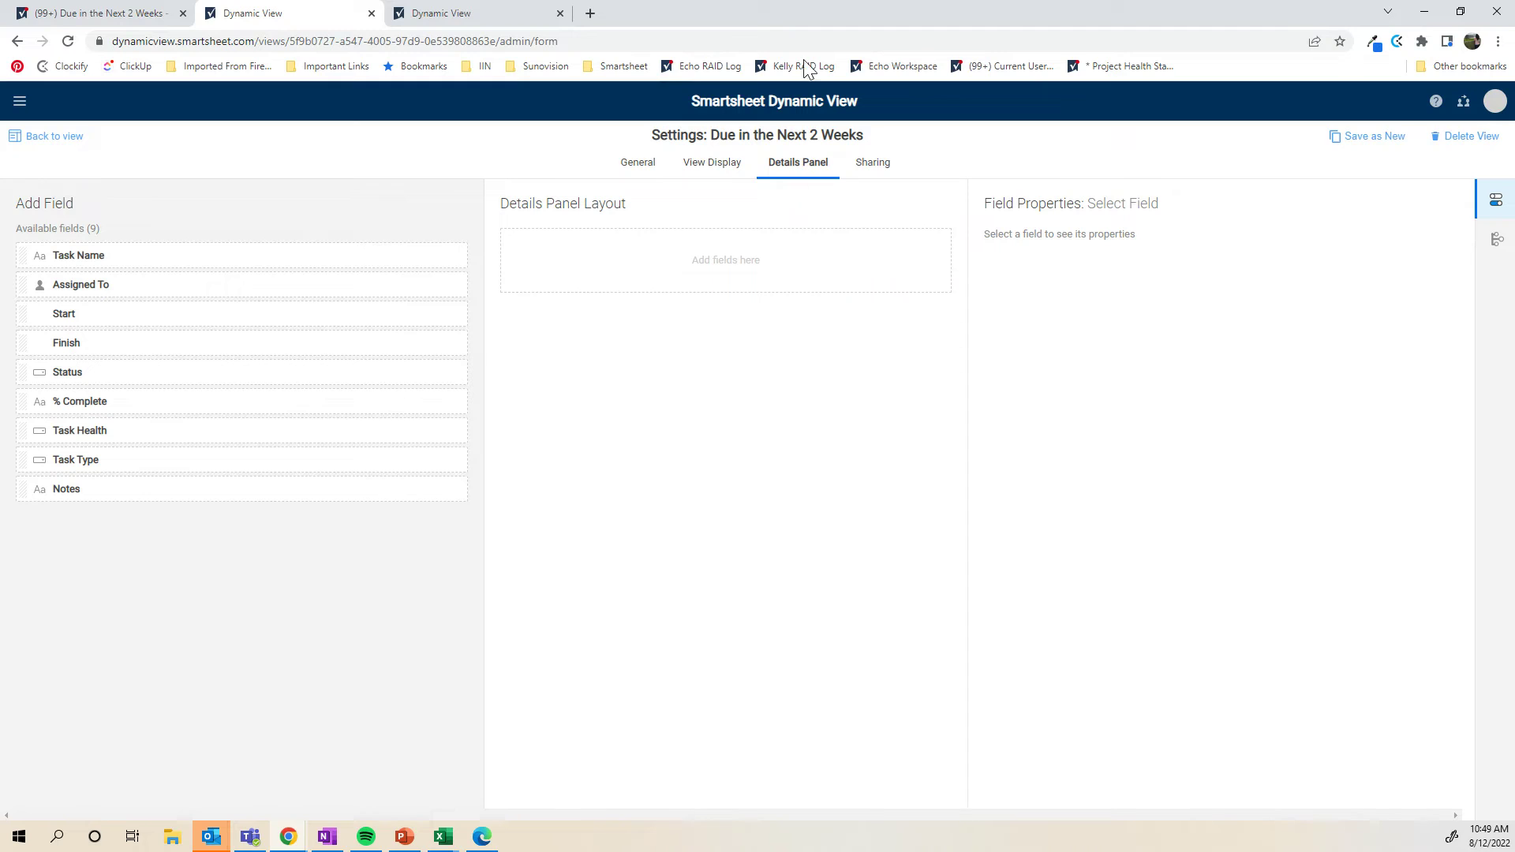
- Add every field to the details panel layout, with Task Type moved to the top
left_click(453, 256)
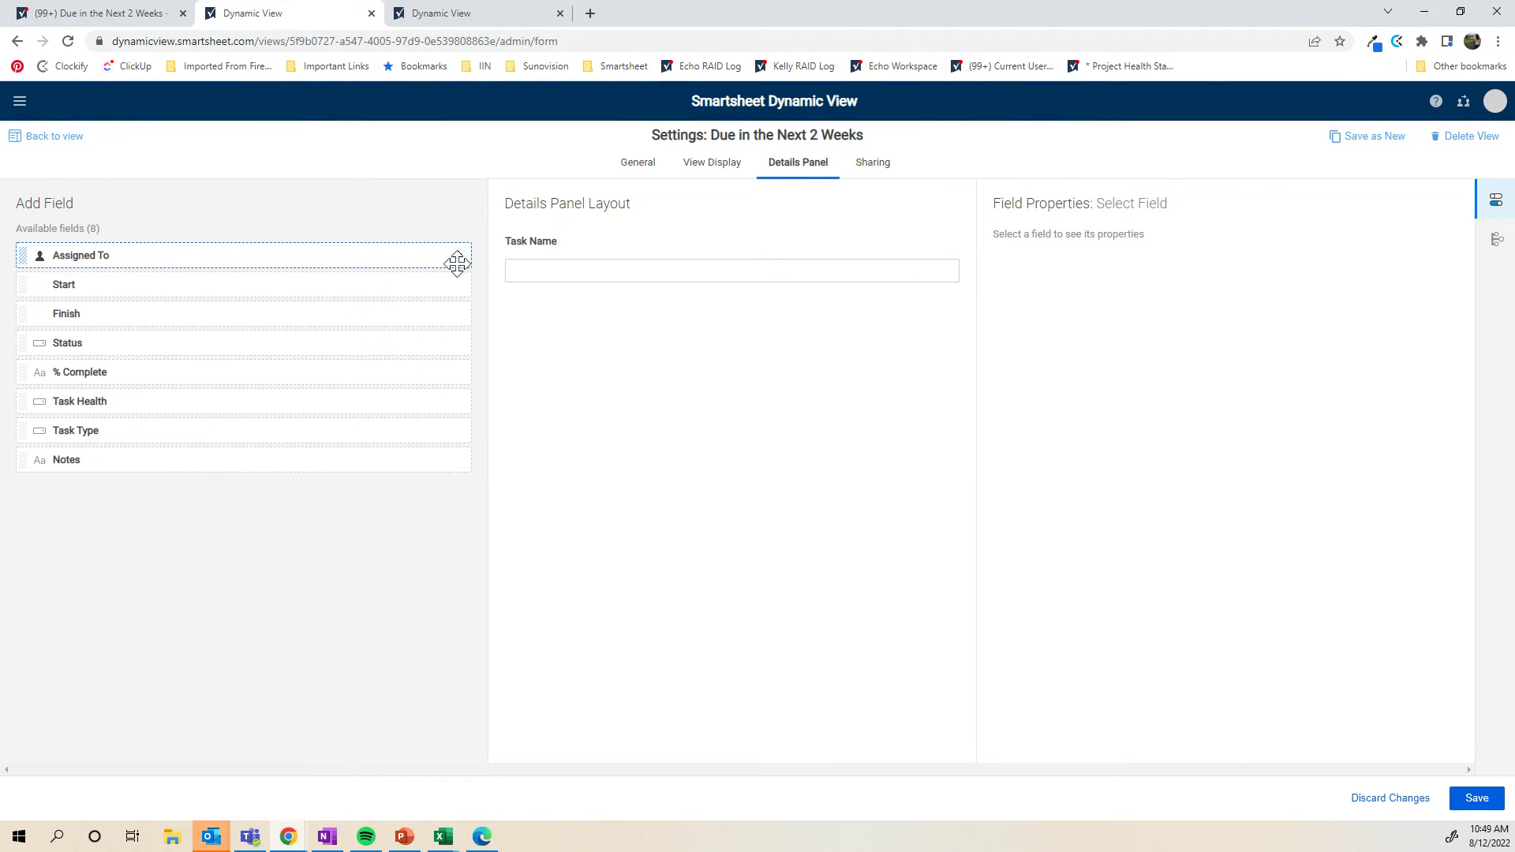
left_click(458, 257)
left_click(458, 257)
left_click(458, 257)
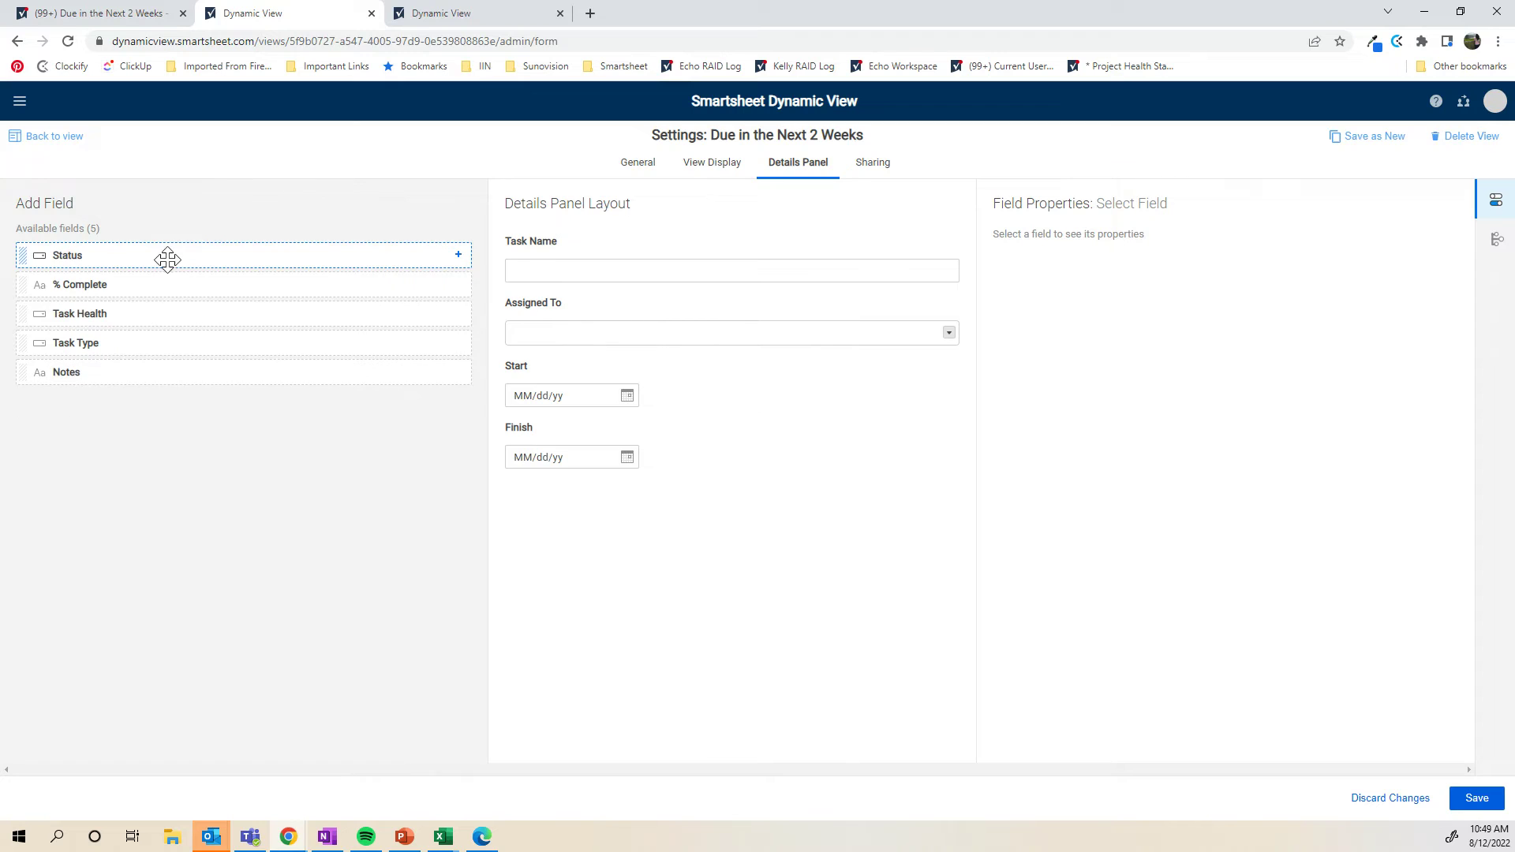
mouse_move(166, 257)
left_mouse_down()
mouse_move(643, 372)
mouse_move(673, 395)
mouse_move(669, 374)
left_mouse_up()
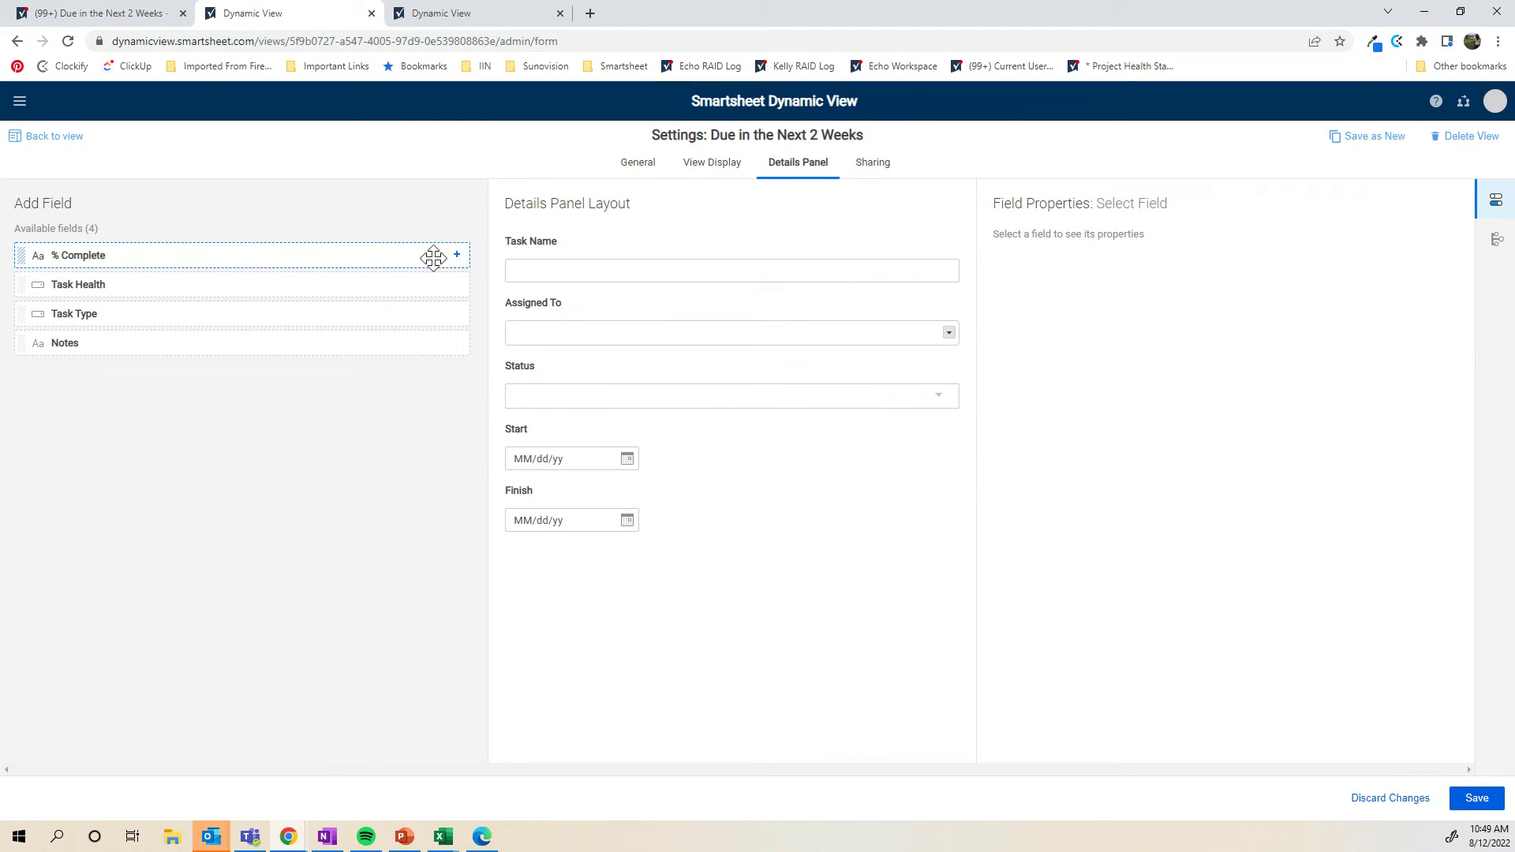
left_click(453, 257)
left_click(453, 258)
left_click(454, 257)
left_click(453, 257)
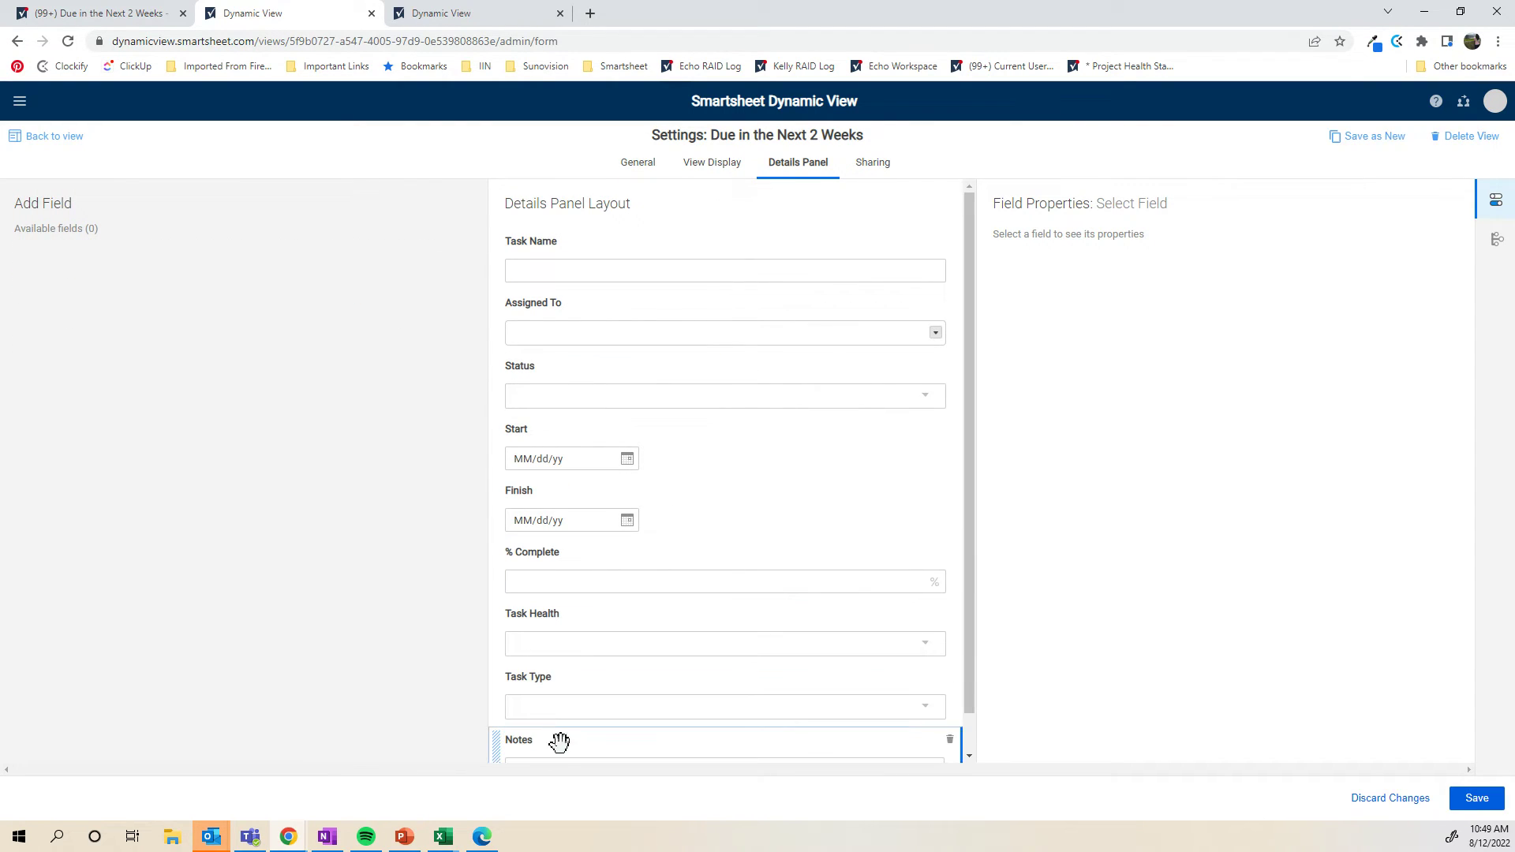
left_click_drag(541, 680, 541, 230)
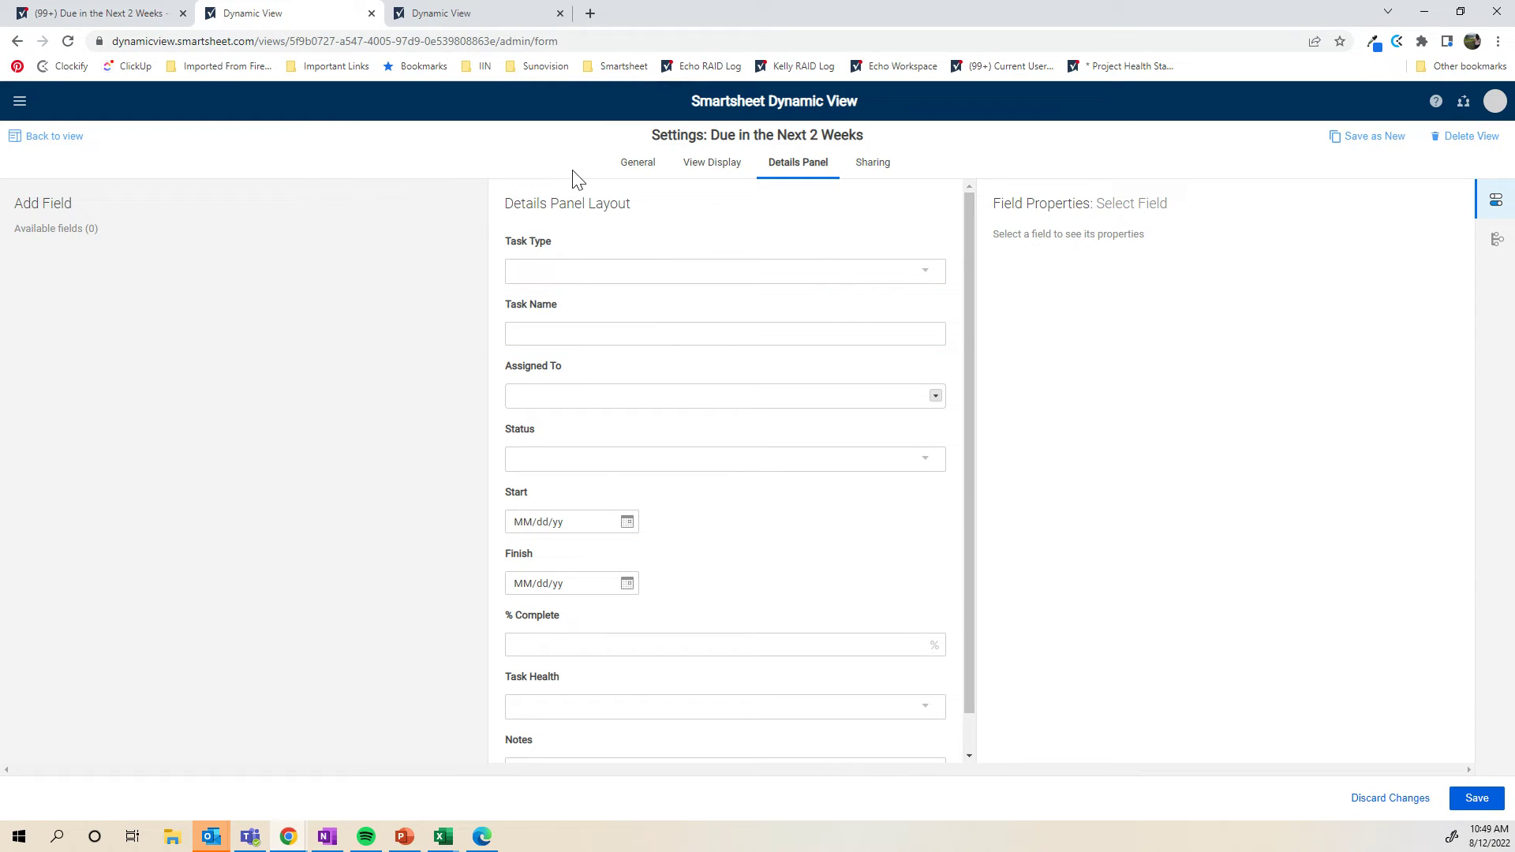
- Make Task Type read-only and Task Name, Assigned To and Status required
left_click(636, 251)
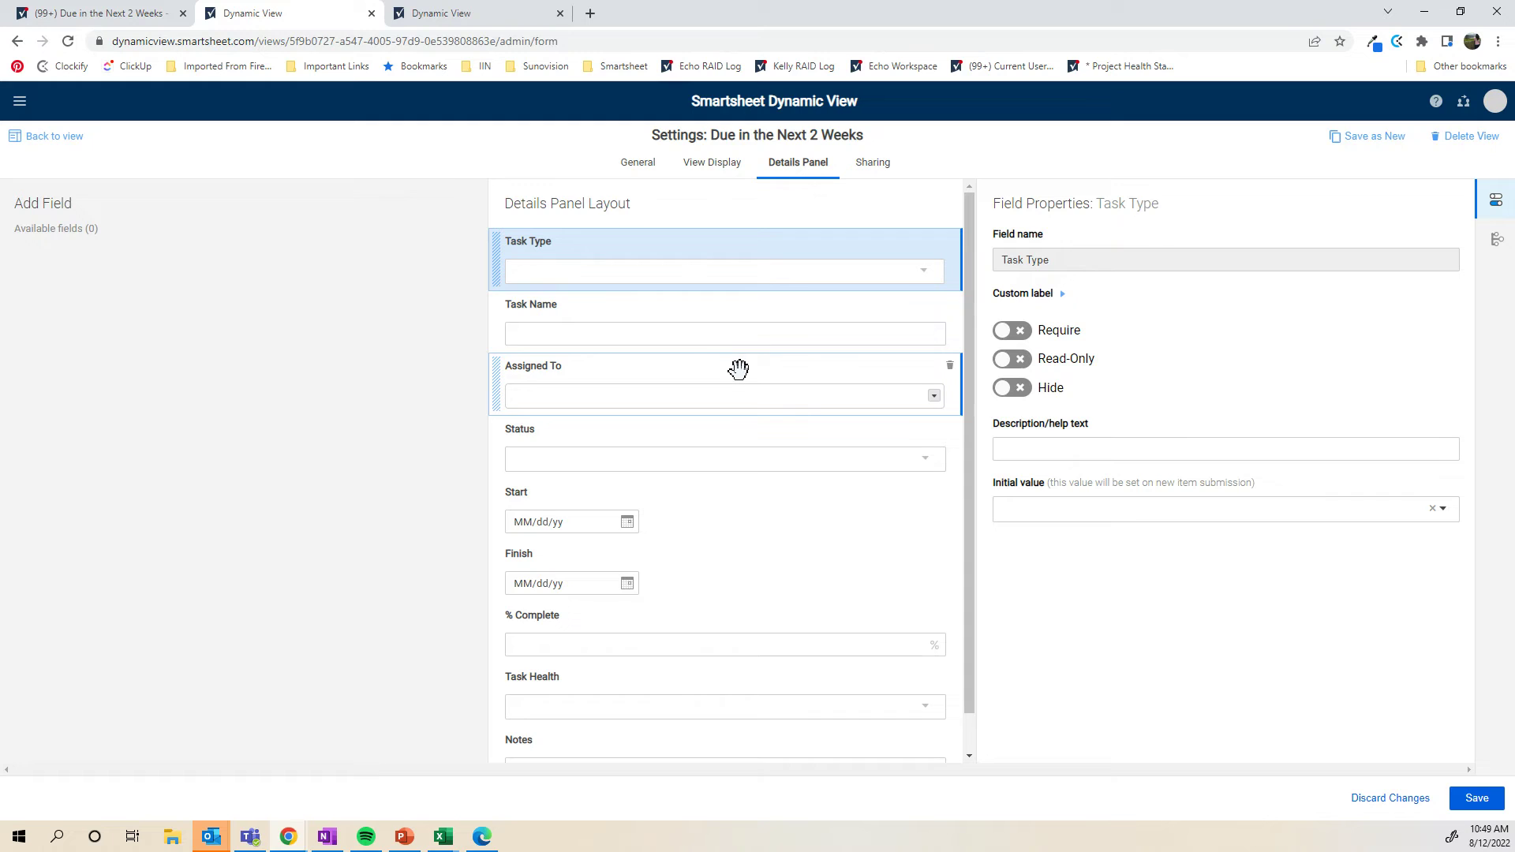
left_click(1013, 360)
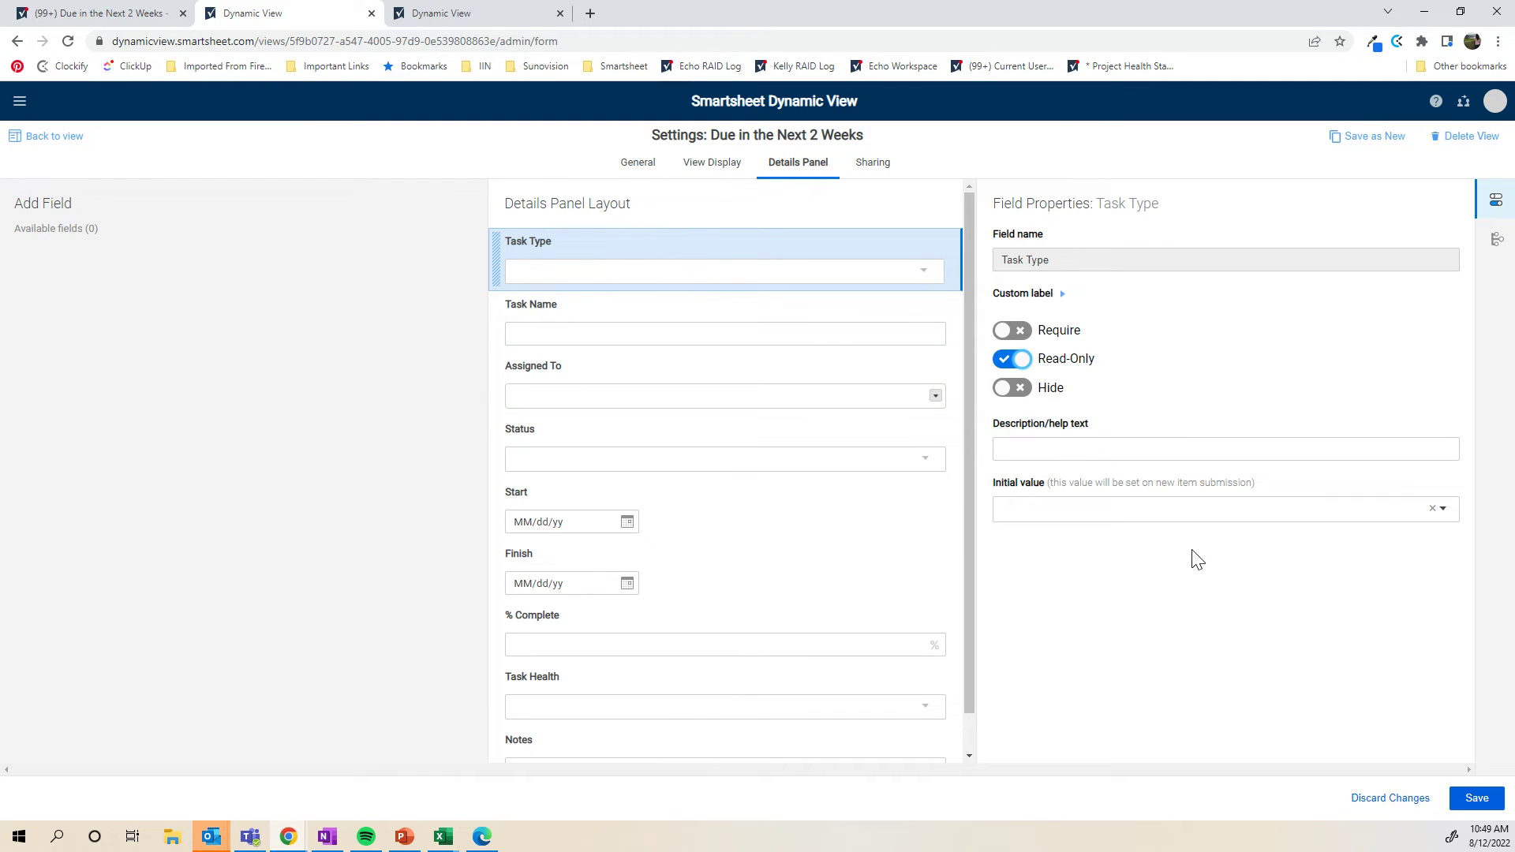
left_click(730, 334)
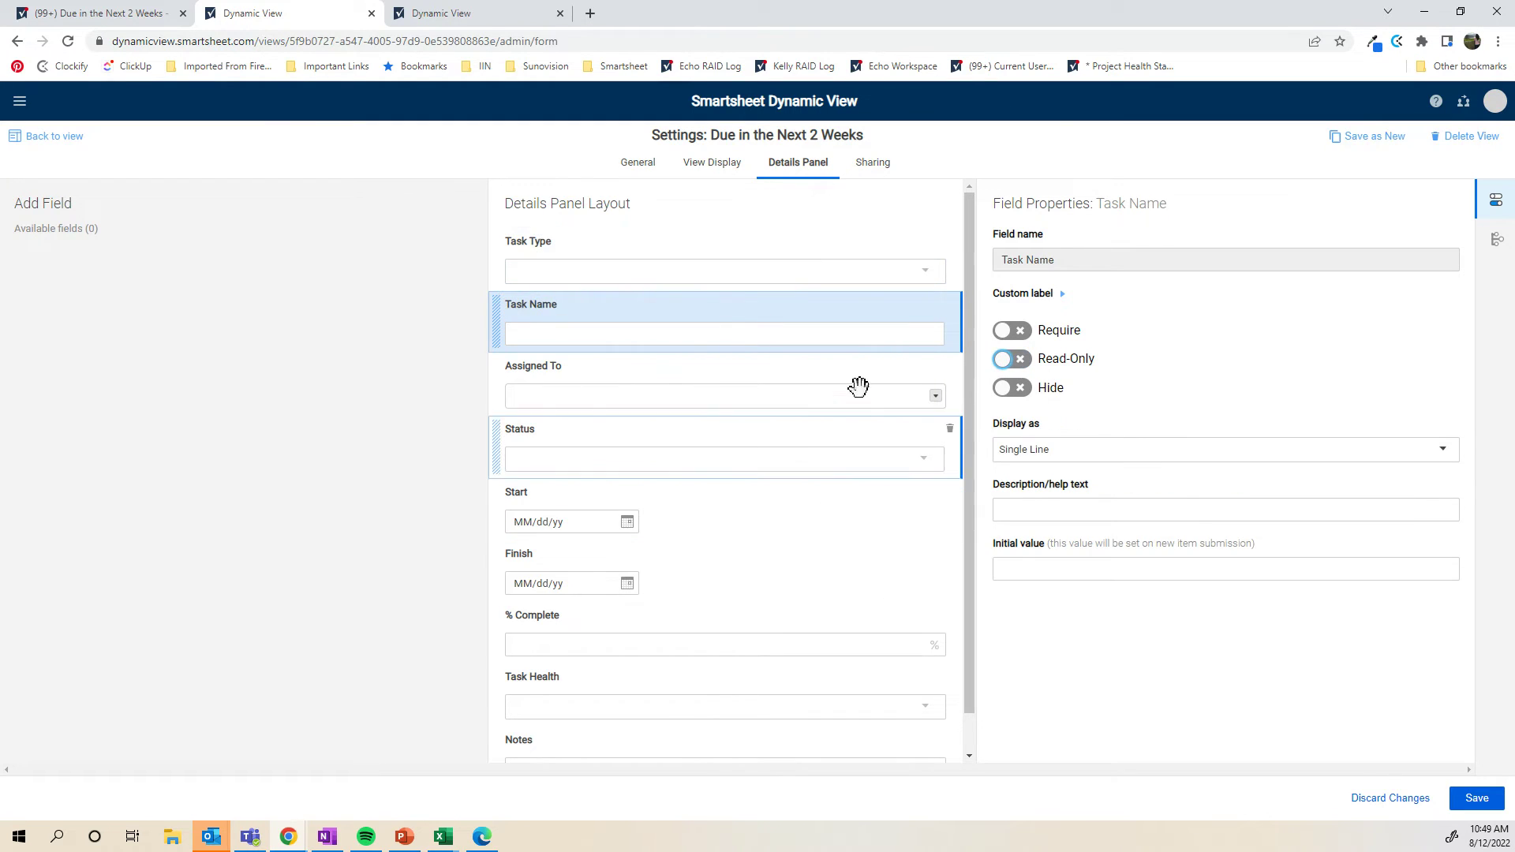
left_click(1012, 330)
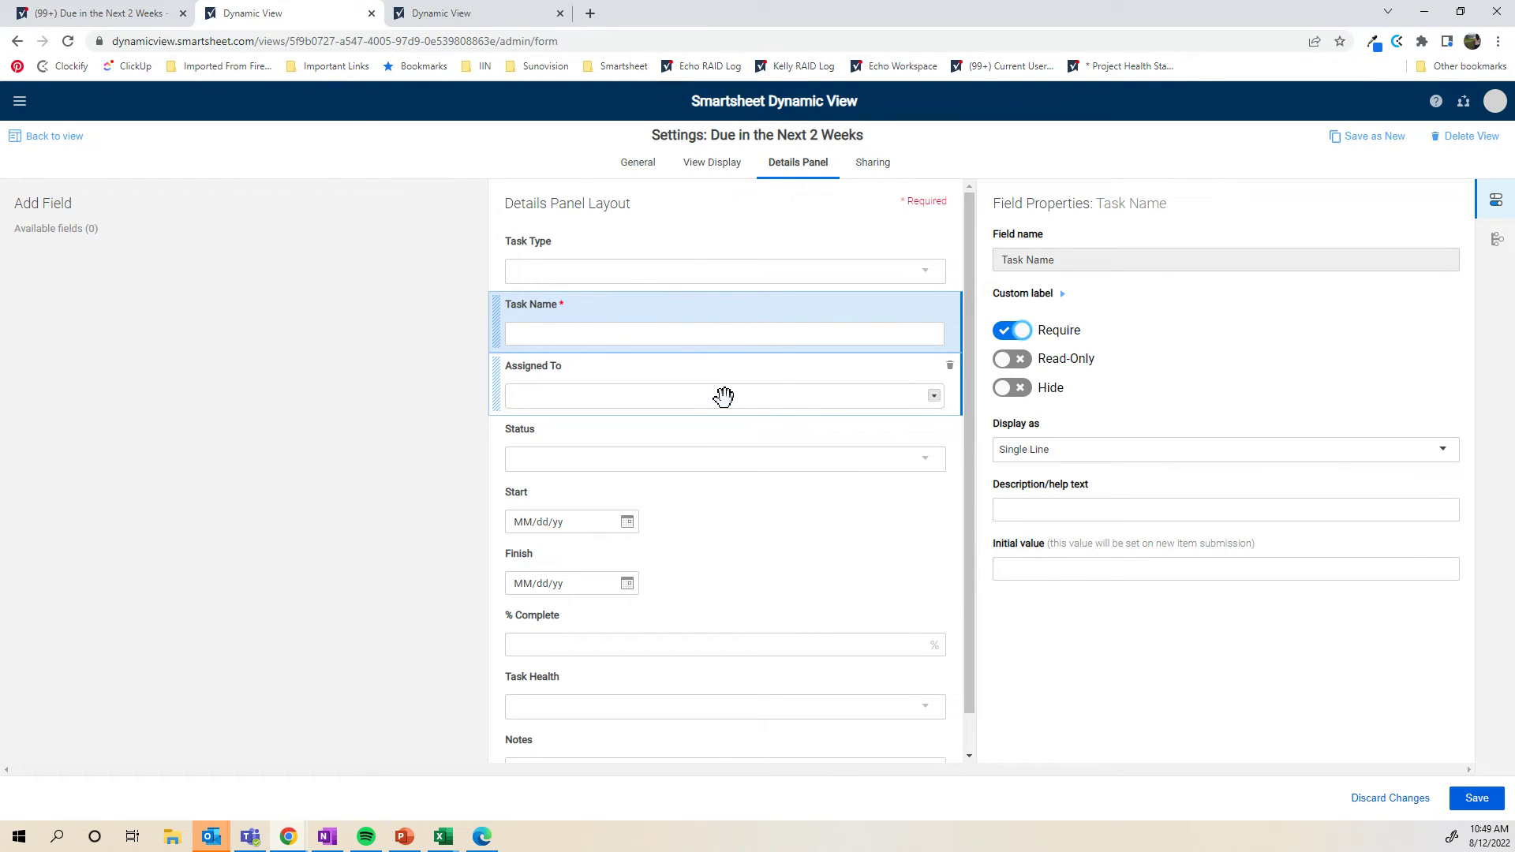
left_click(770, 391)
left_click(1012, 330)
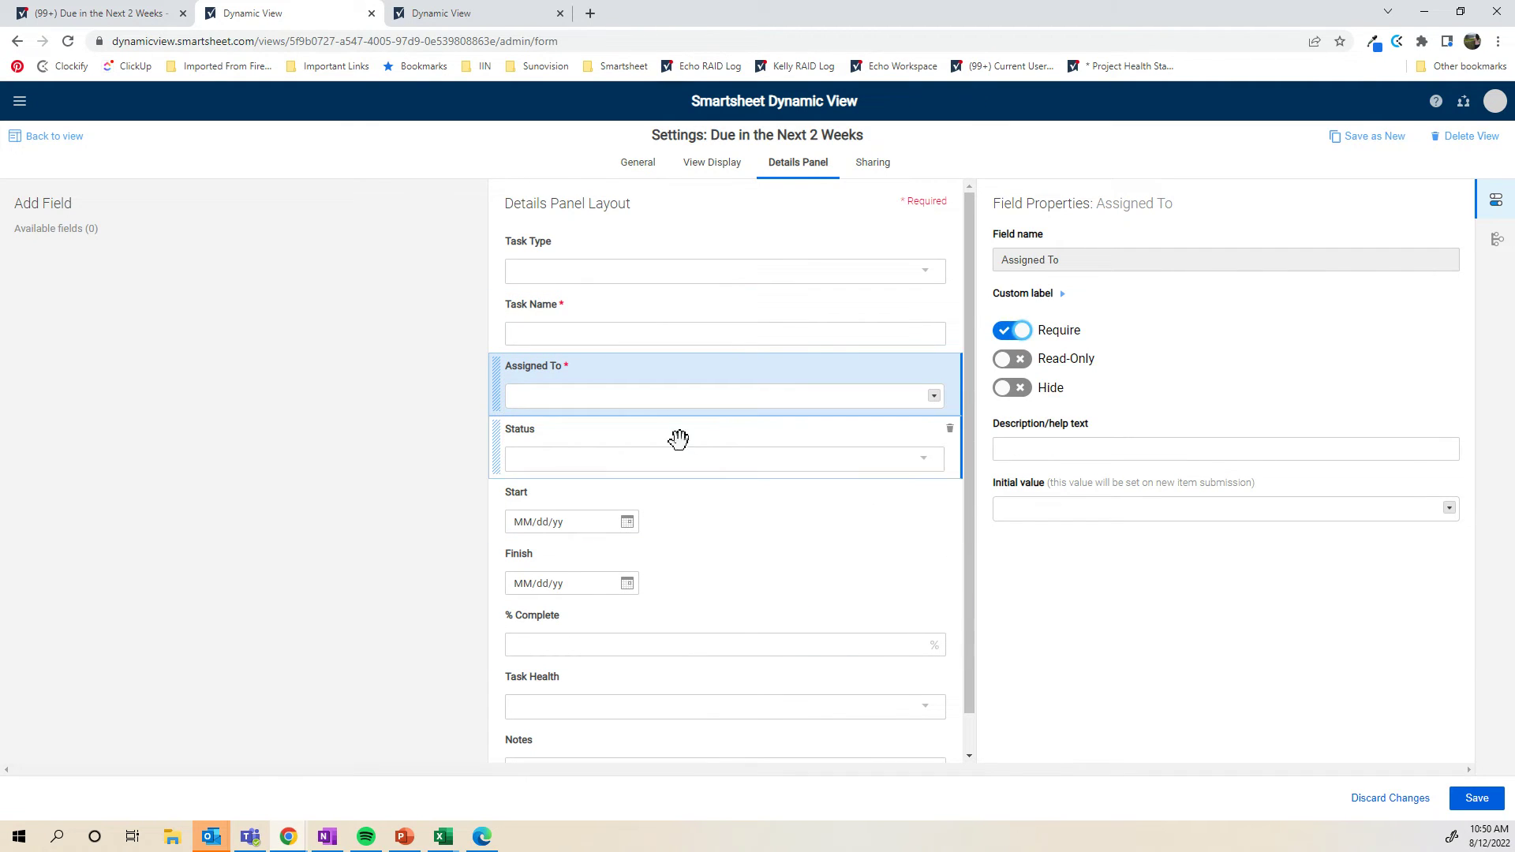
left_click(678, 439)
left_click(1012, 331)
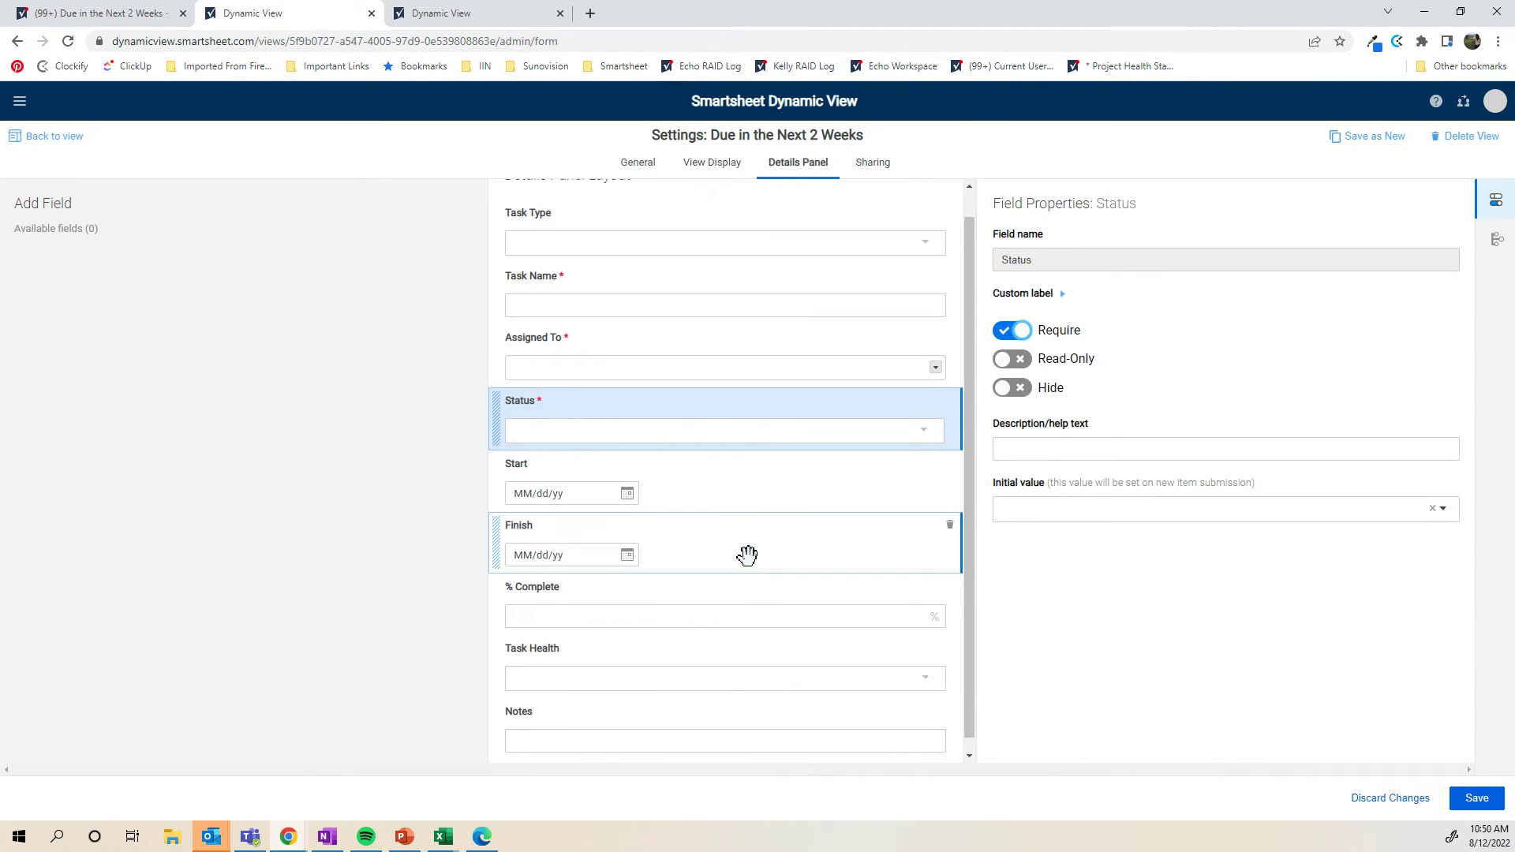
- Display Task Name as Multiple Line and begin editing its initial value
scroll(747, 554, "down", 1)
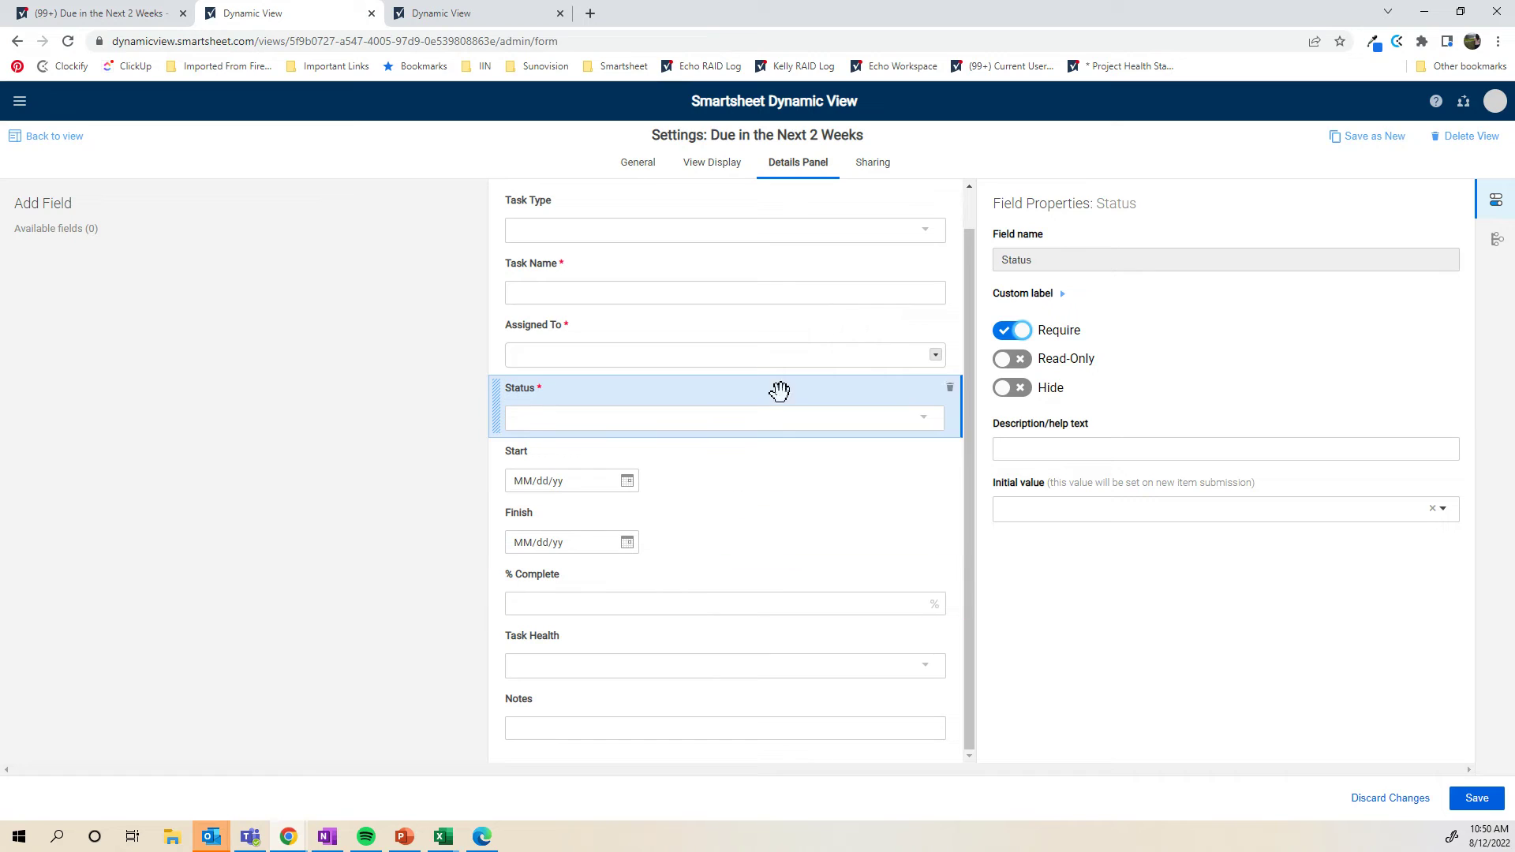
double_click(1013, 261)
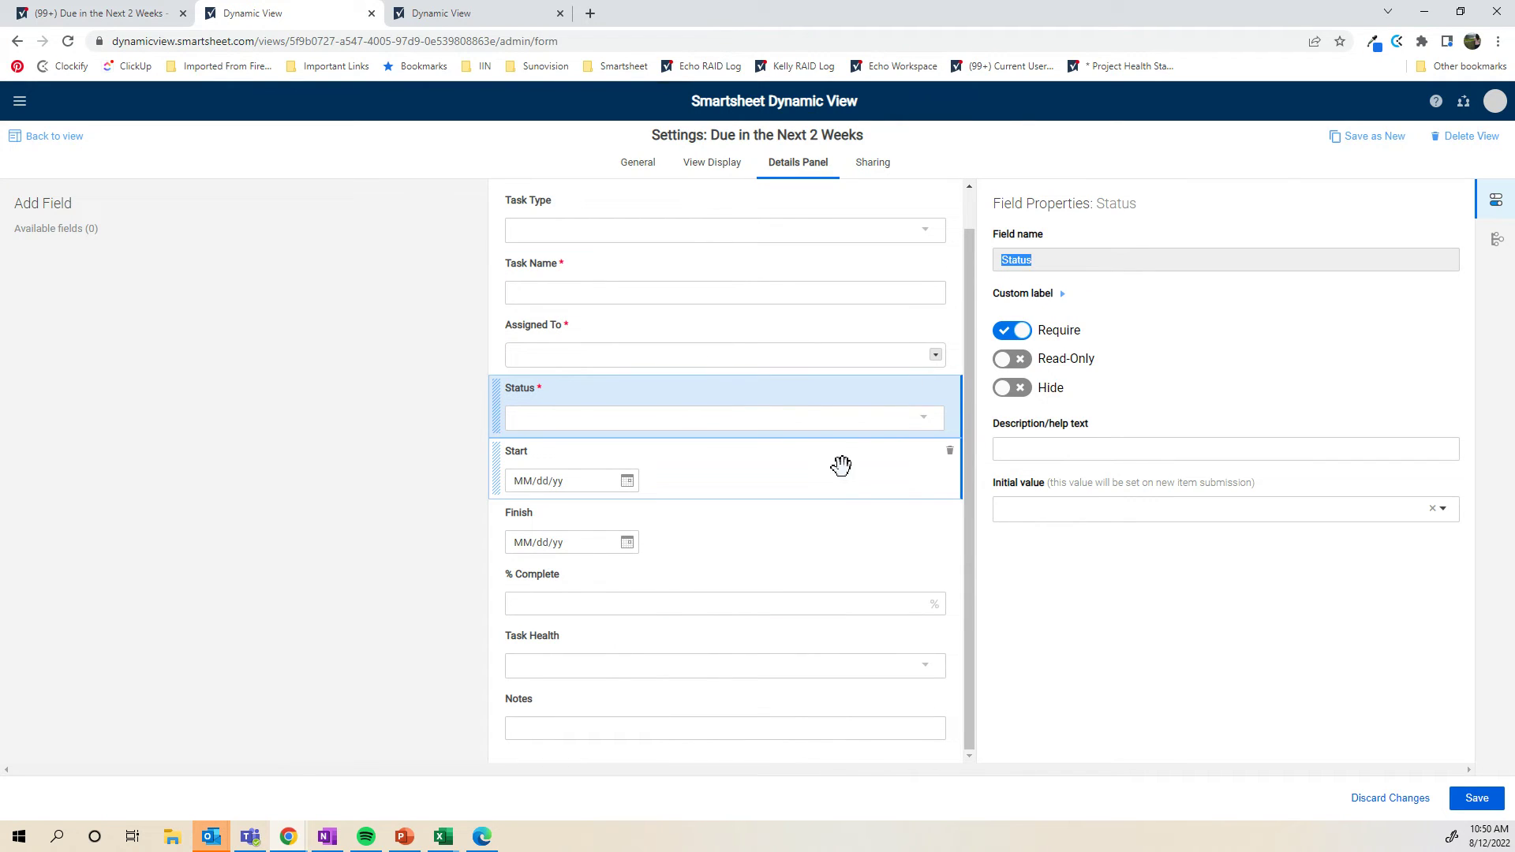
left_click(1059, 446)
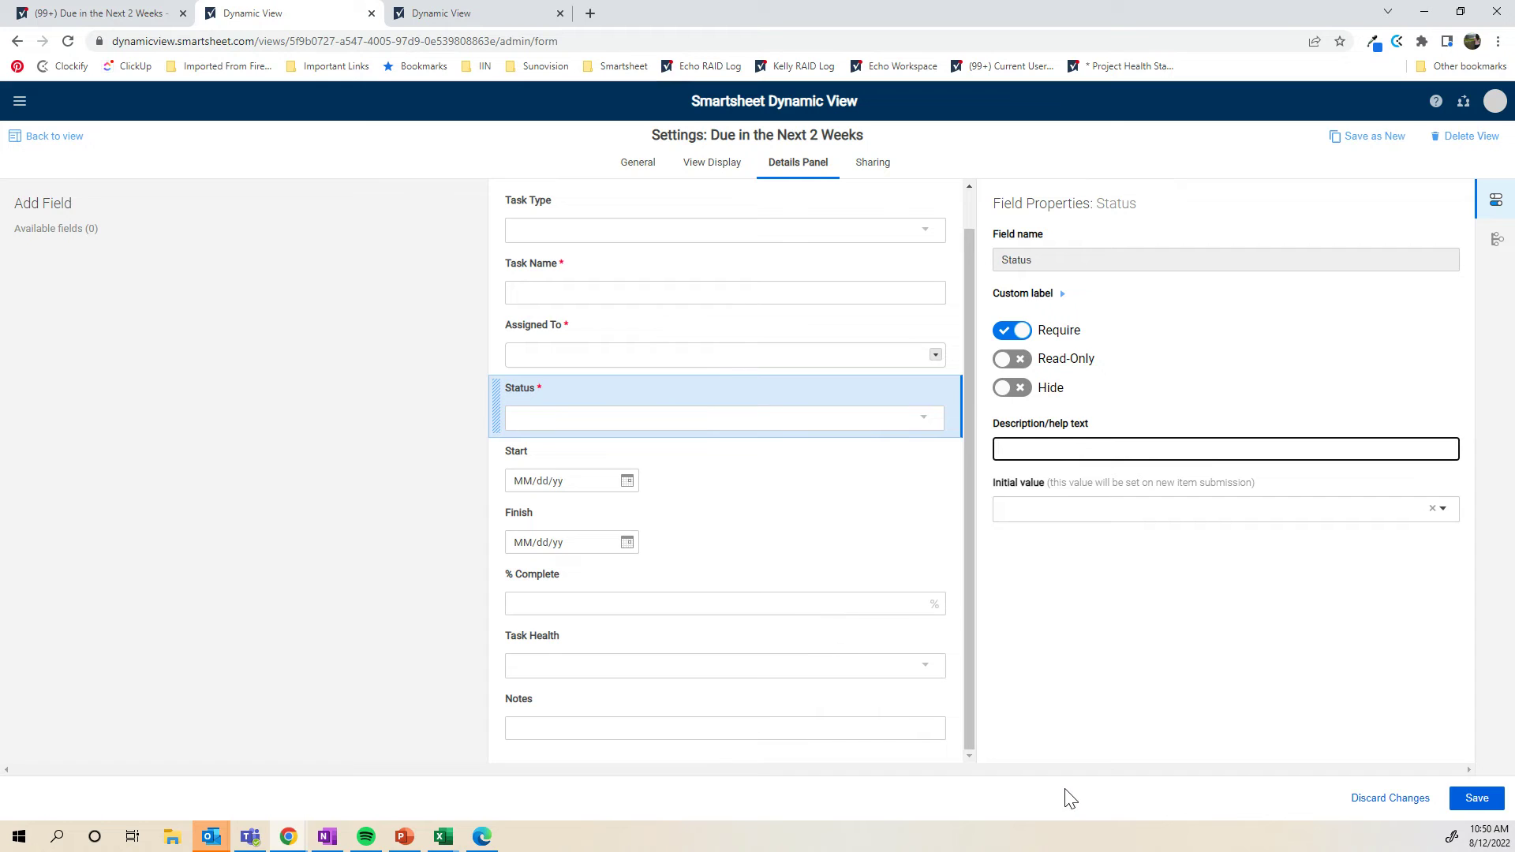
left_click(589, 286)
left_click(1056, 449)
left_click(1036, 497)
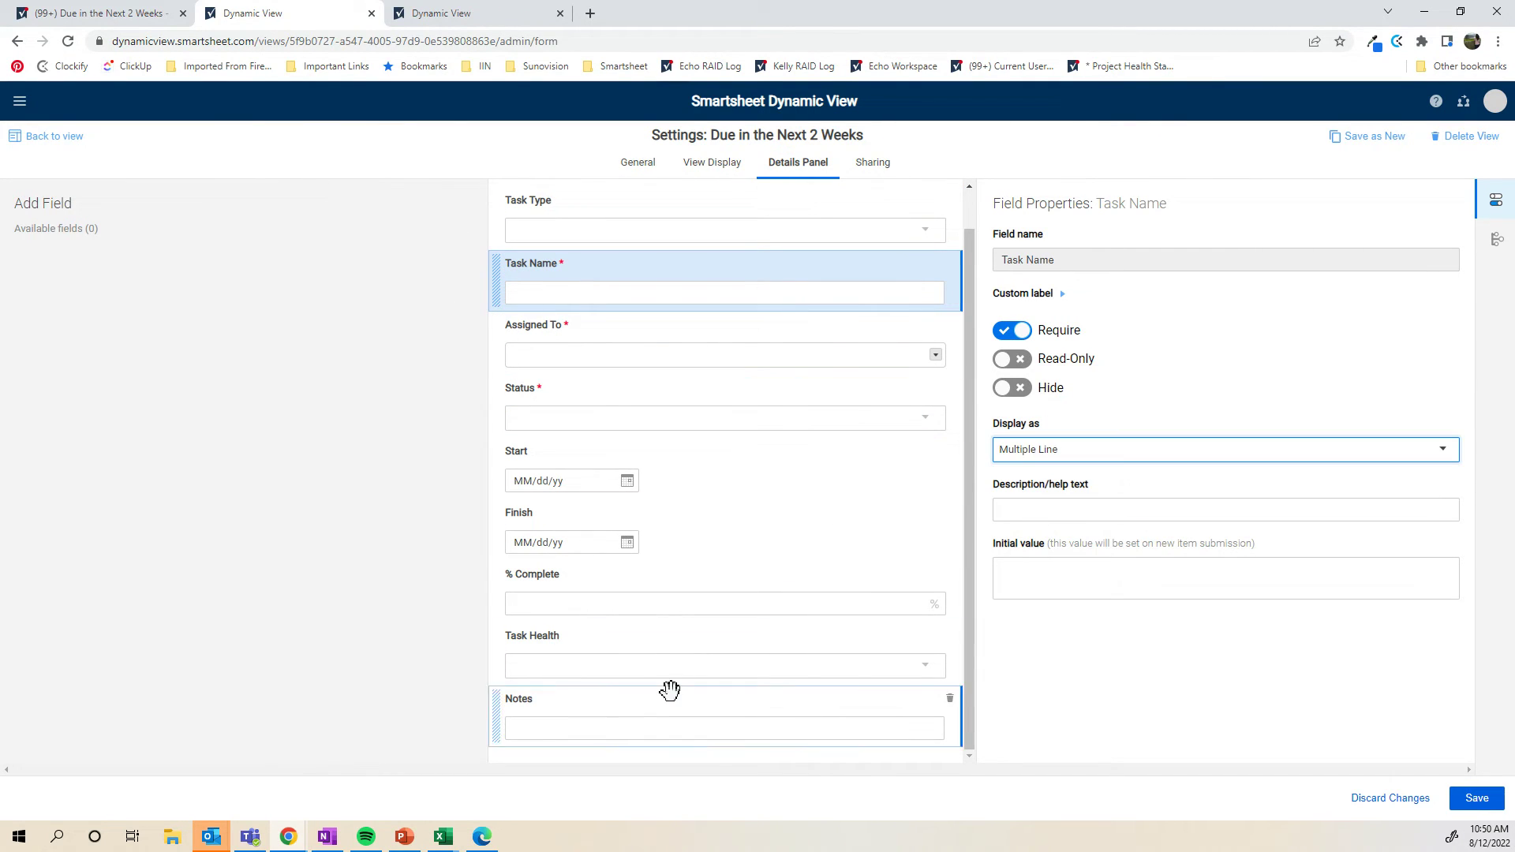
left_click(811, 297)
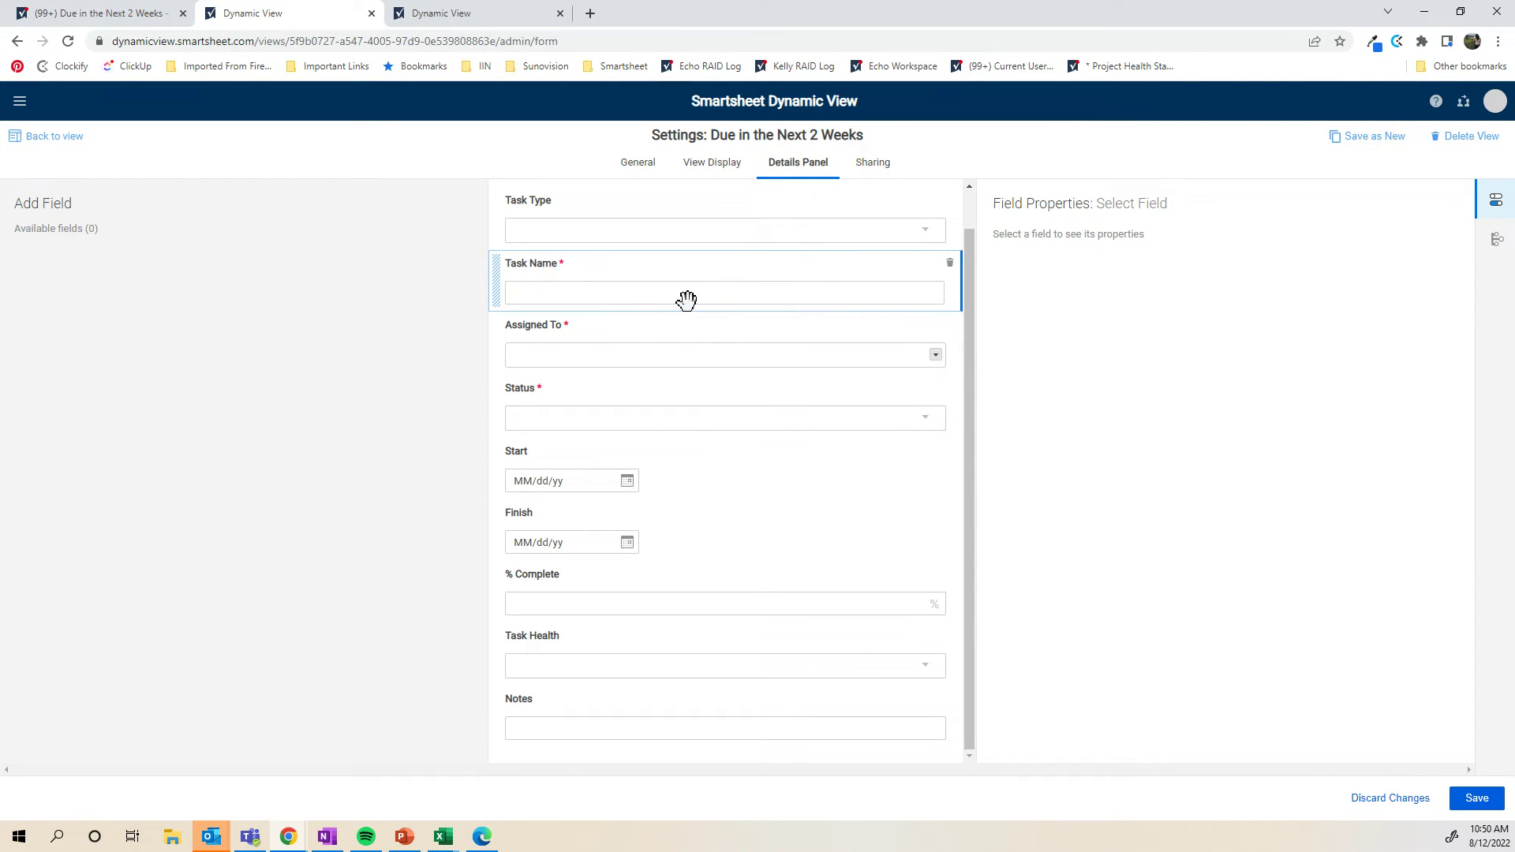
left_click(827, 263)
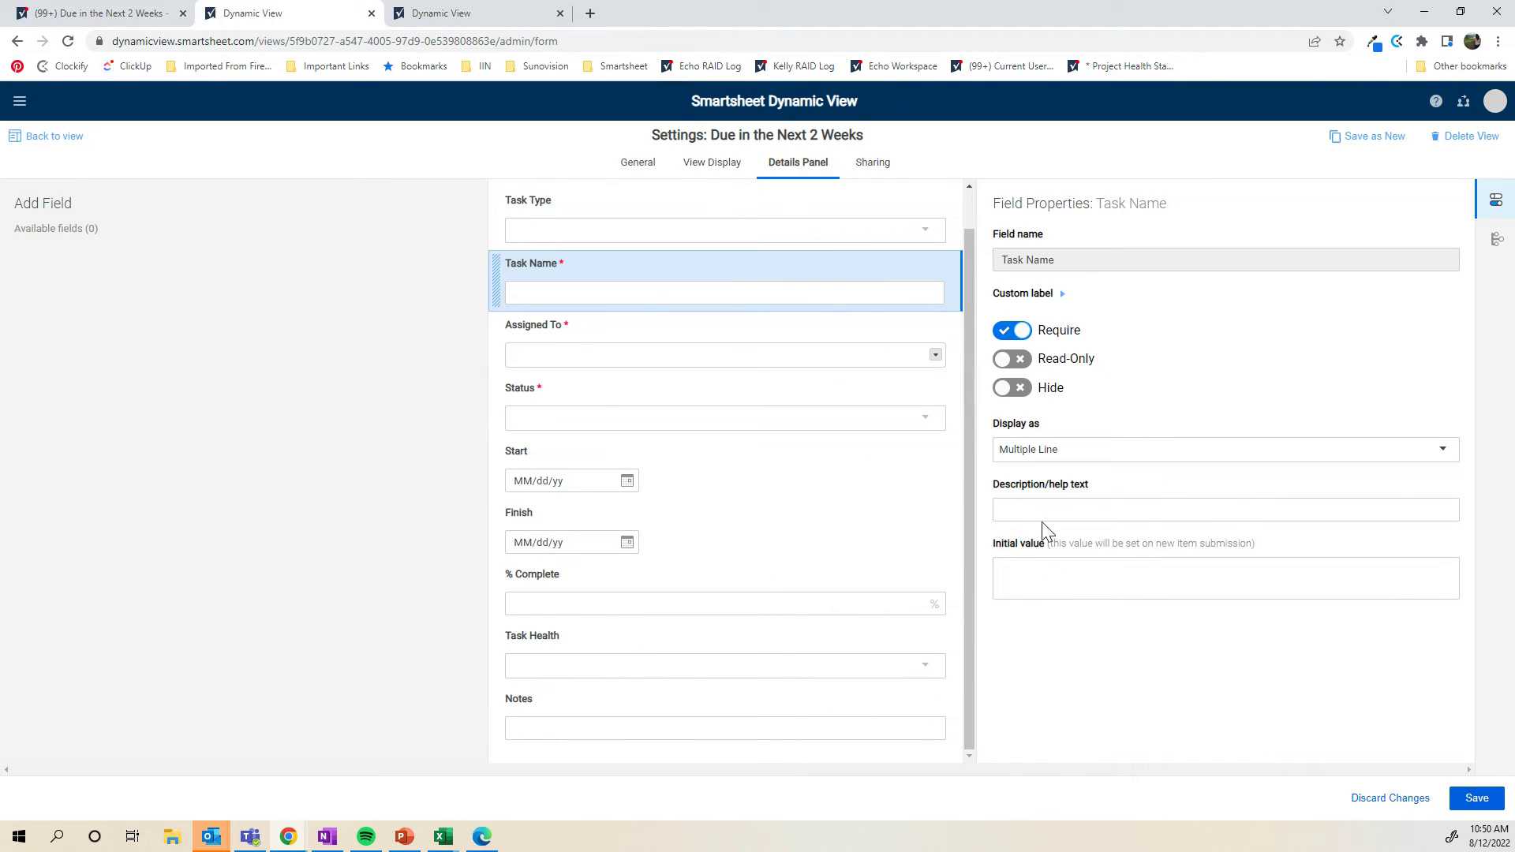
left_click(1038, 570)
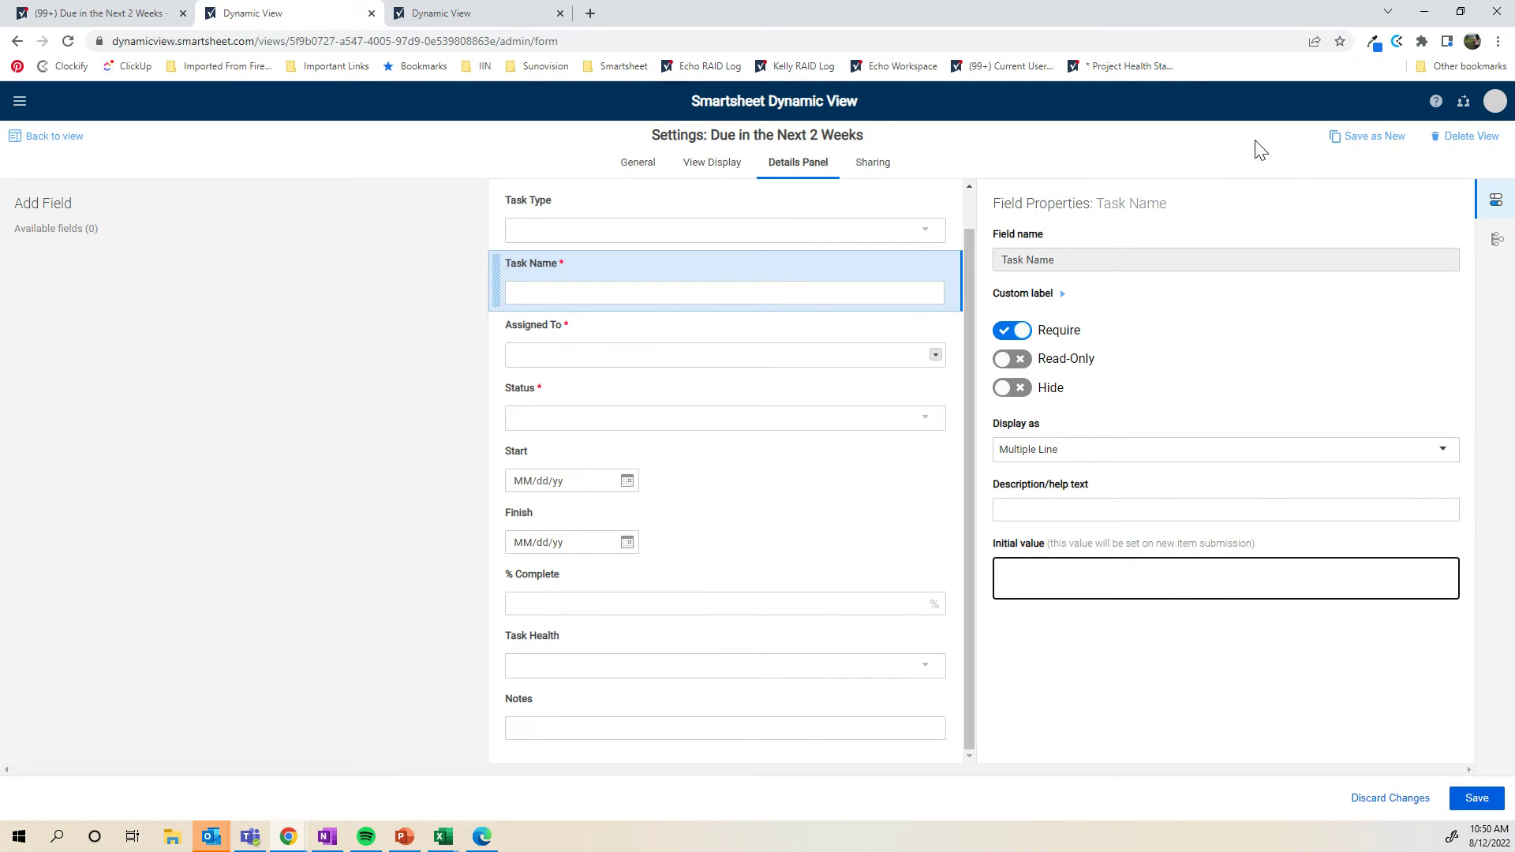
- Add a Field Logic rule based on the Status column matching Not Started
left_click(1496, 242)
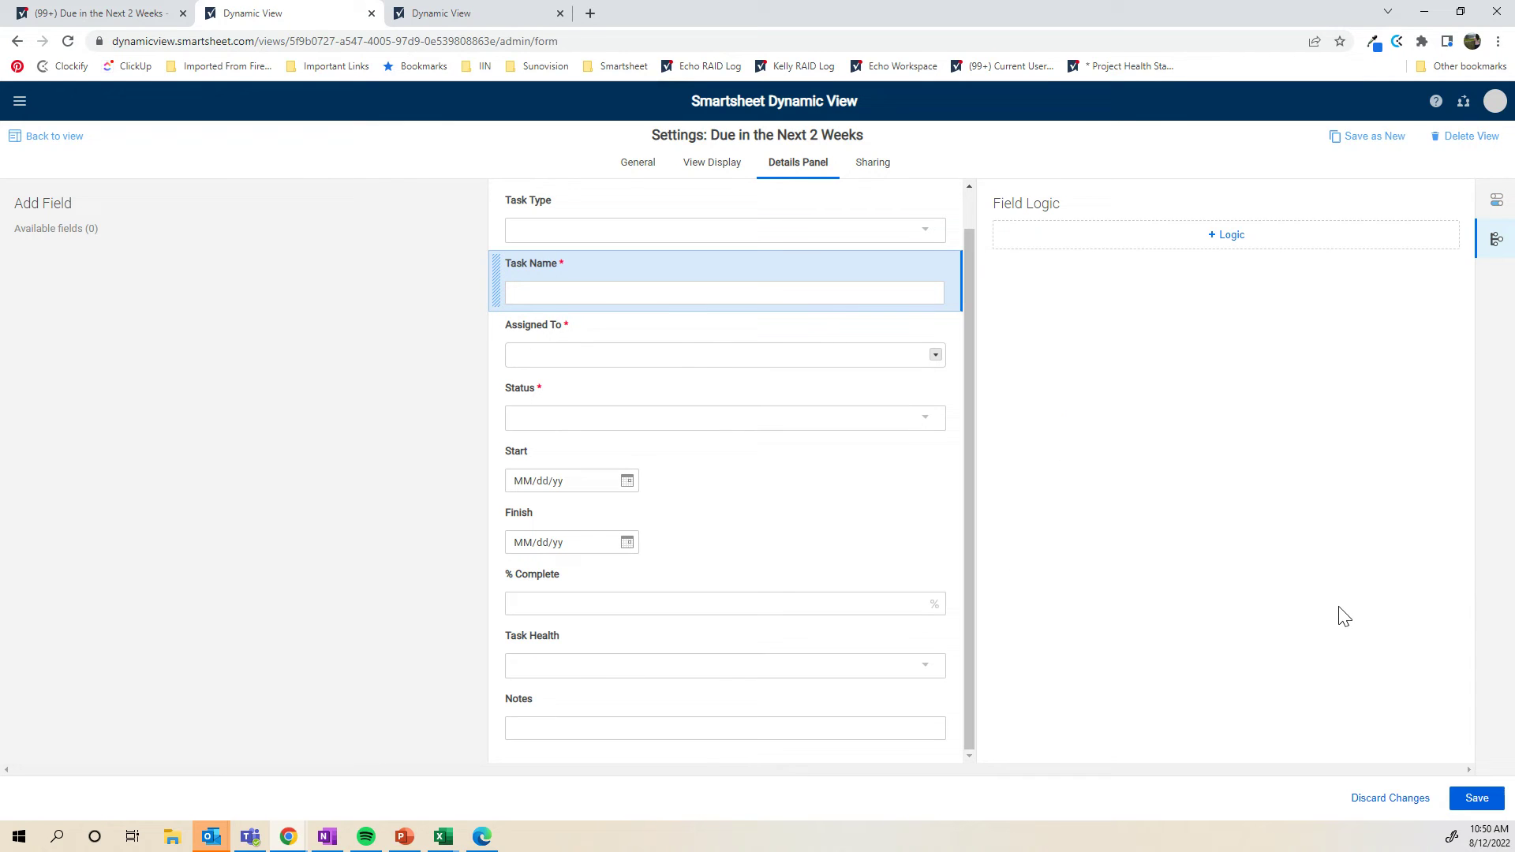
scroll(622, 352, "up", 2)
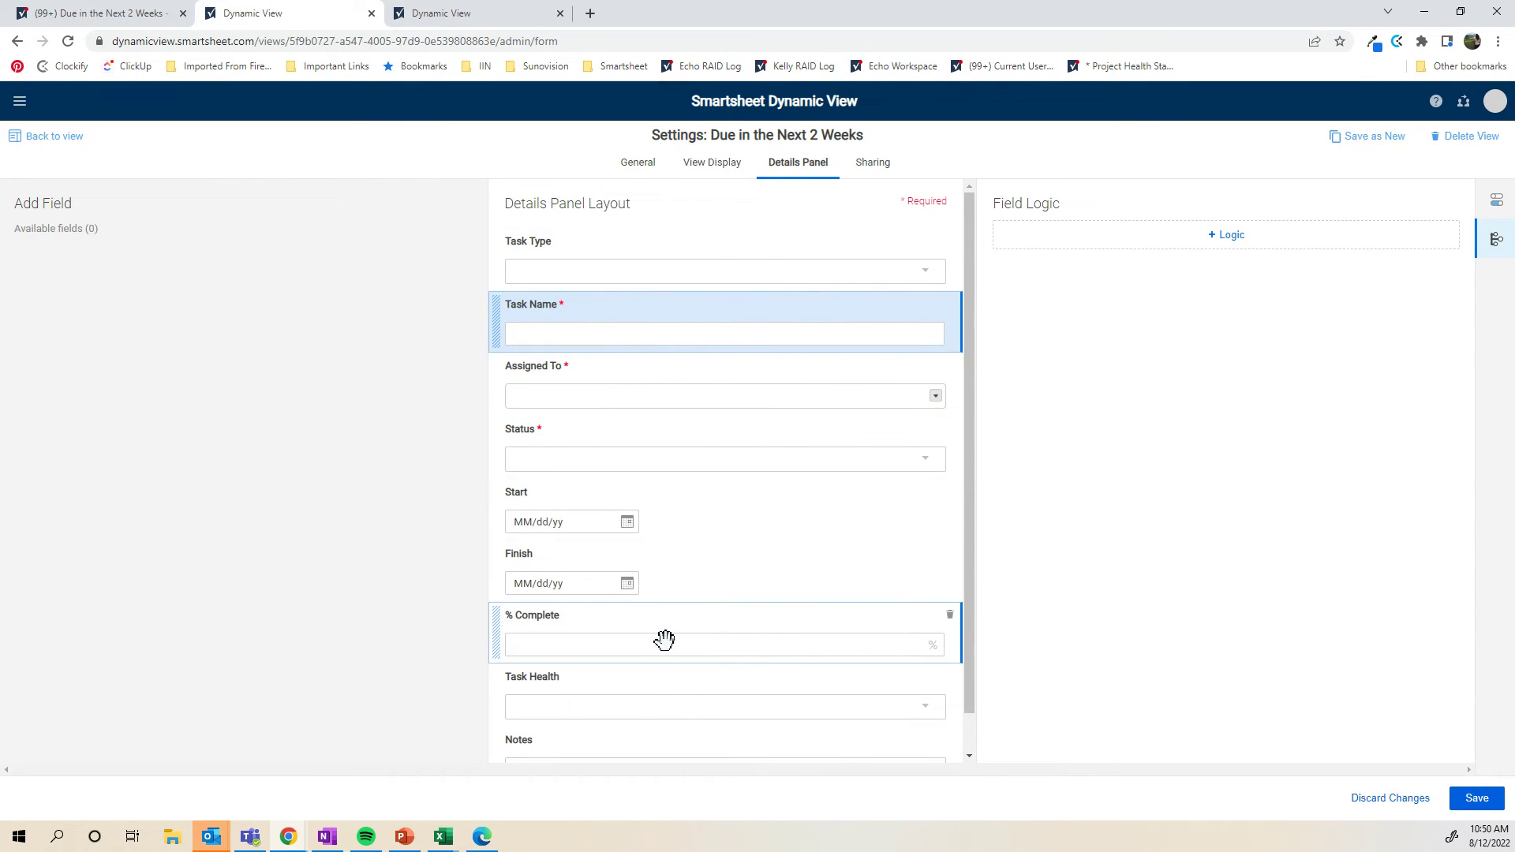
scroll(708, 526, "down", 1)
scroll(708, 527, "up", 1)
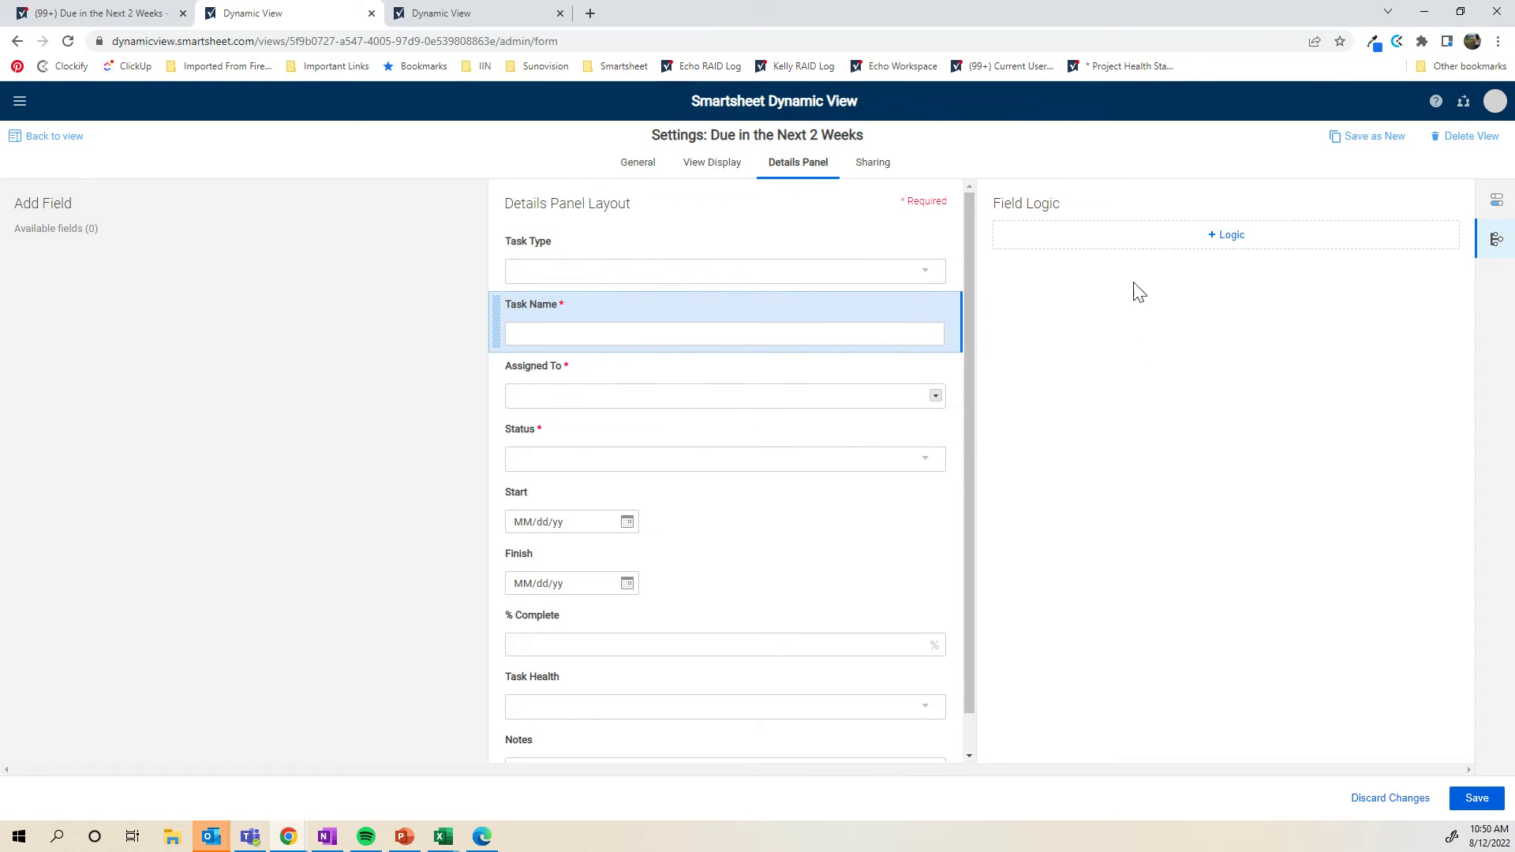
left_click(1215, 236)
left_click(1077, 280)
left_click(1087, 312)
left_click(1130, 308)
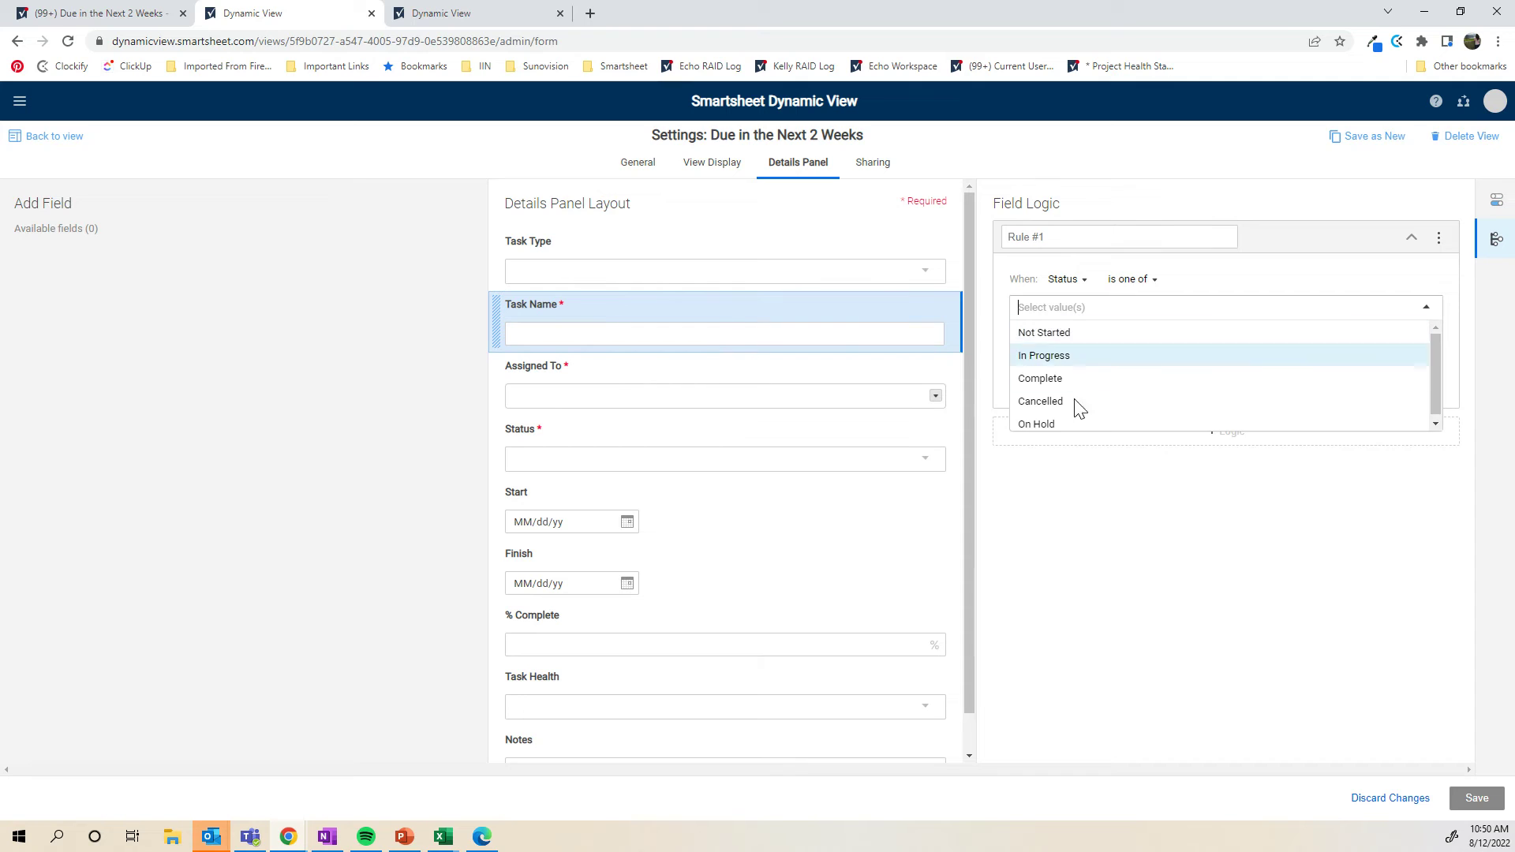
left_click(1055, 331)
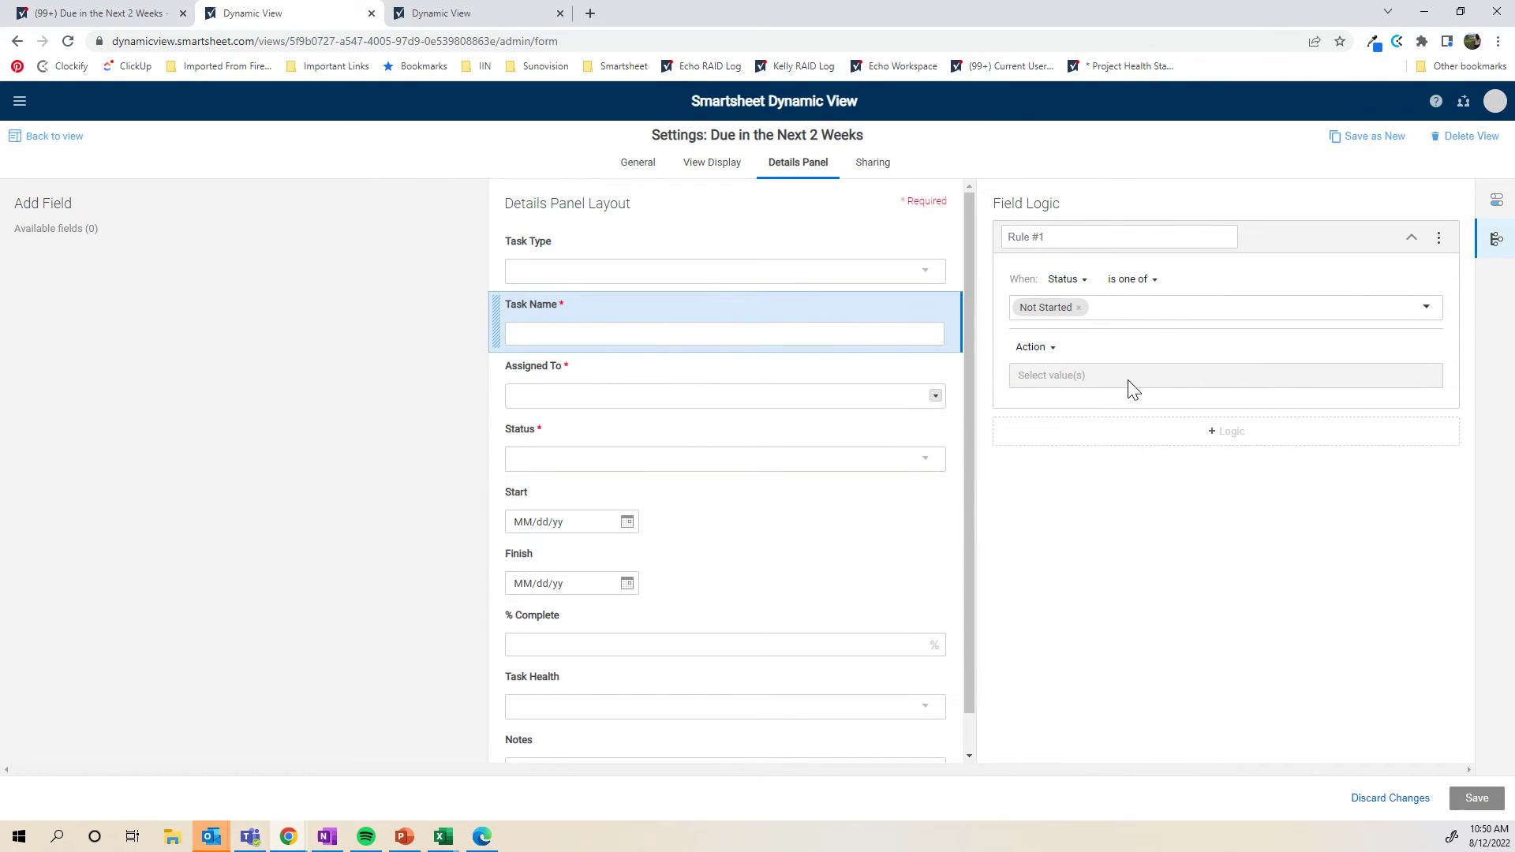
- Change the rule condition to 'is not one of' and re-add Notes at the layout bottom
scroll(631, 733, "down", 1)
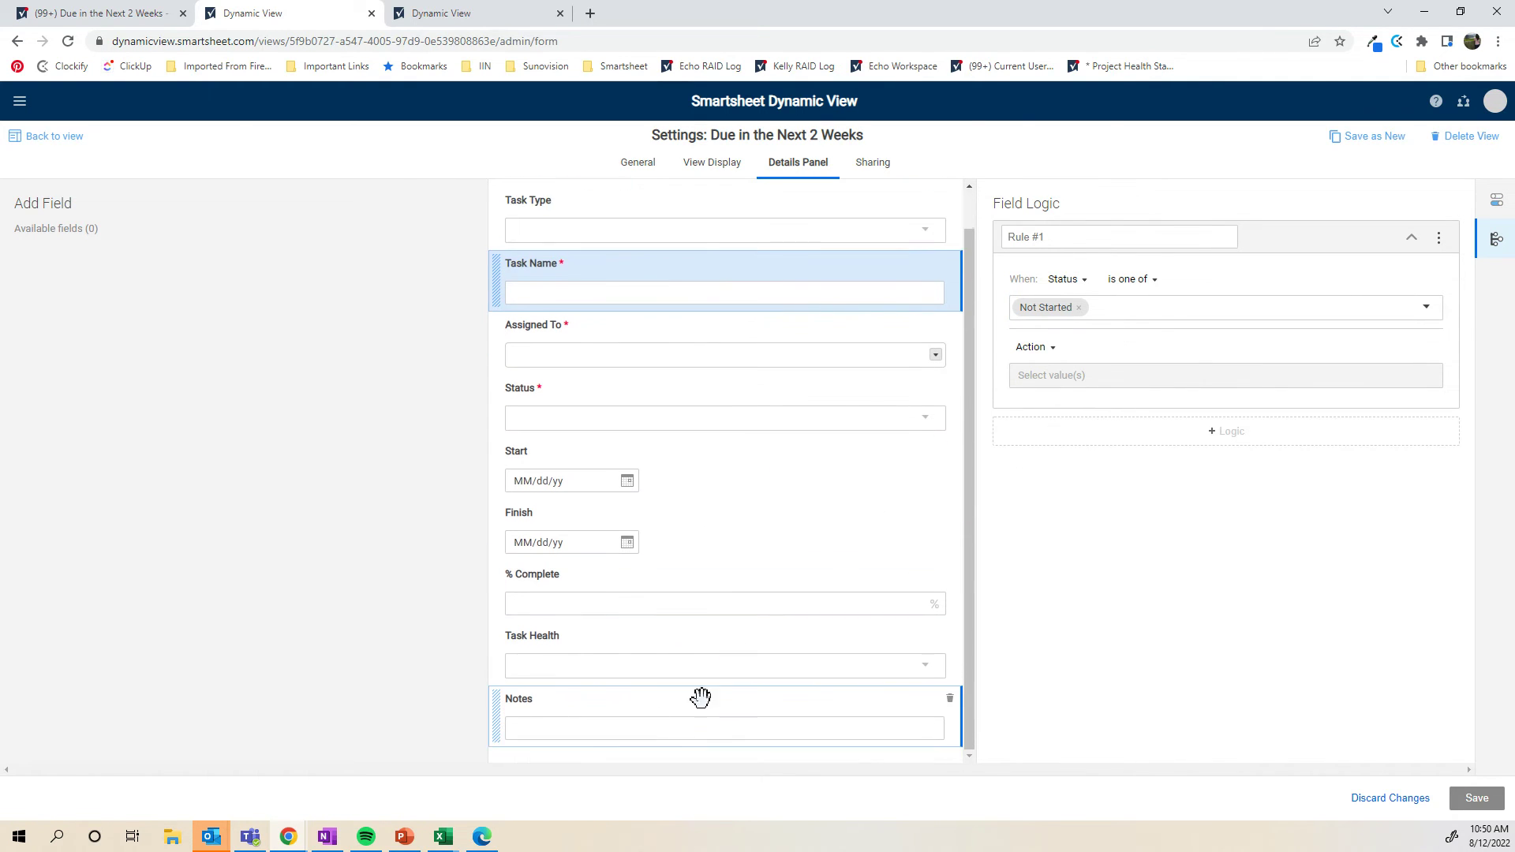
left_click(946, 697)
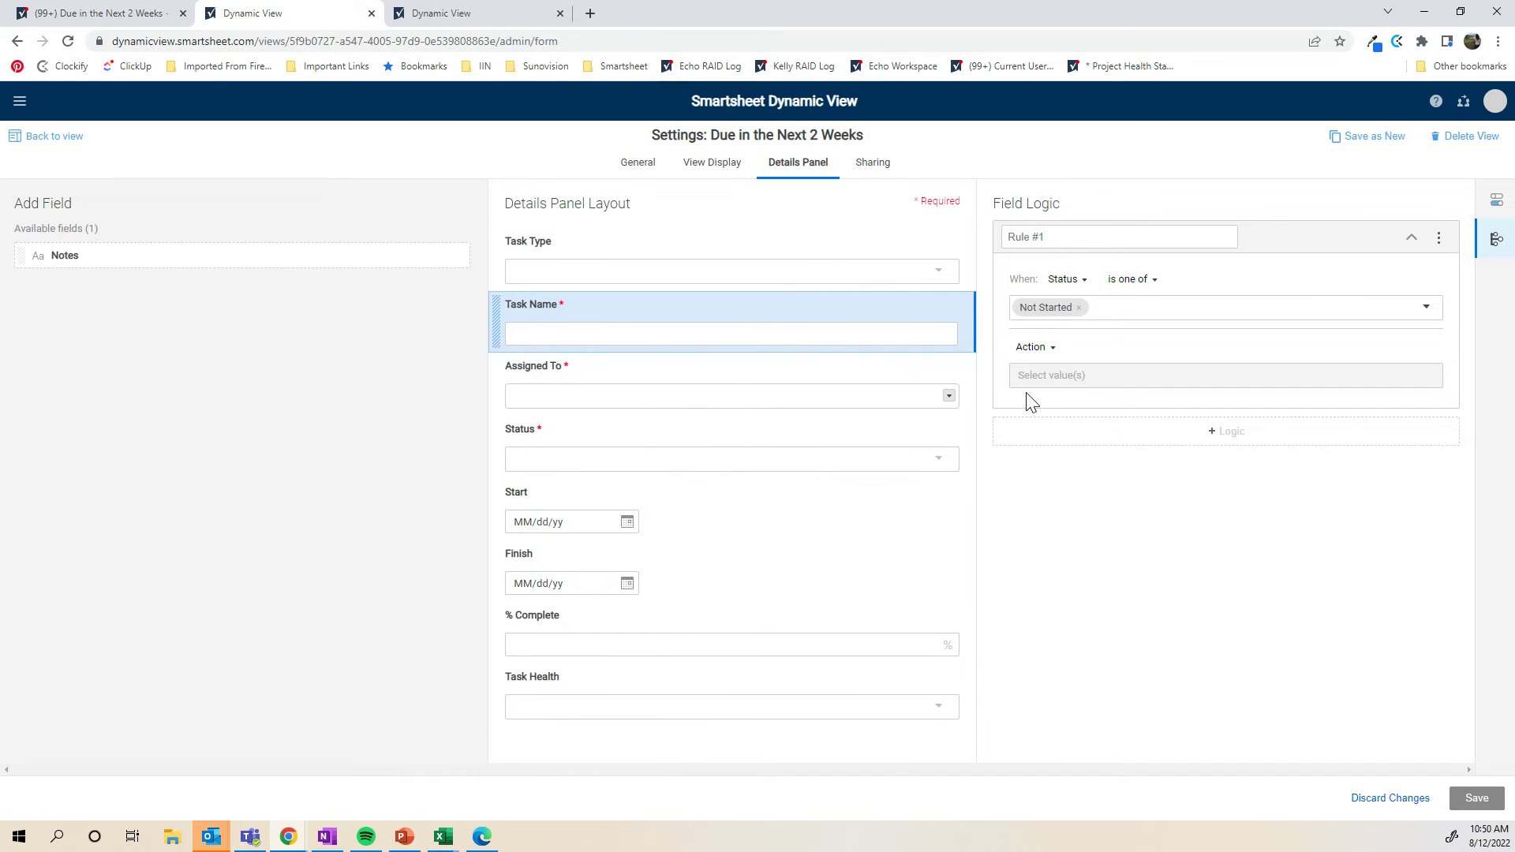
left_click(1077, 386)
left_click(1136, 280)
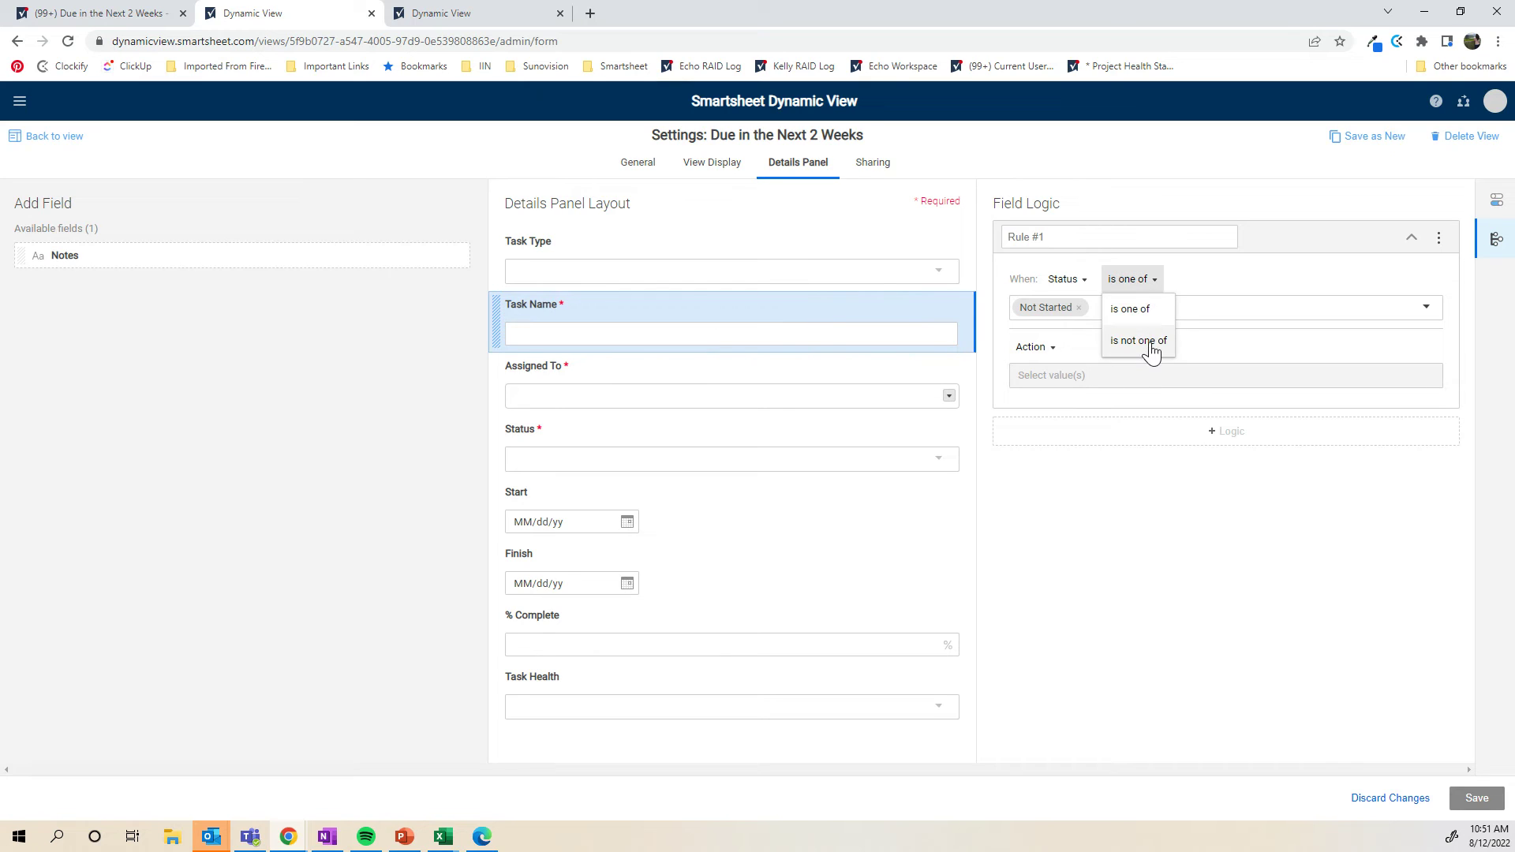
left_click(1148, 341)
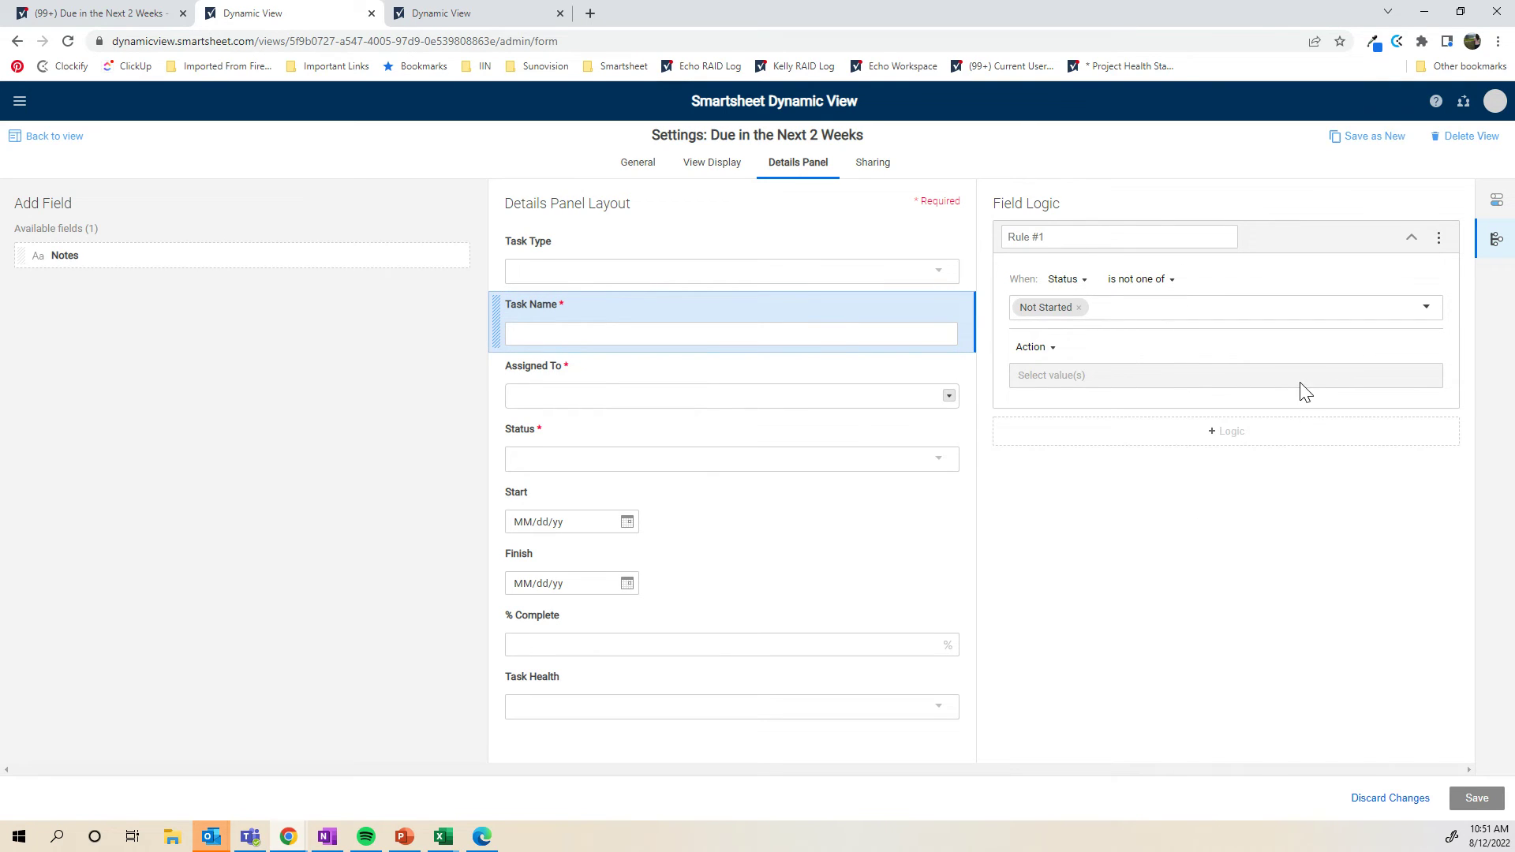
left_click(458, 257)
scroll(814, 544, "down", 1)
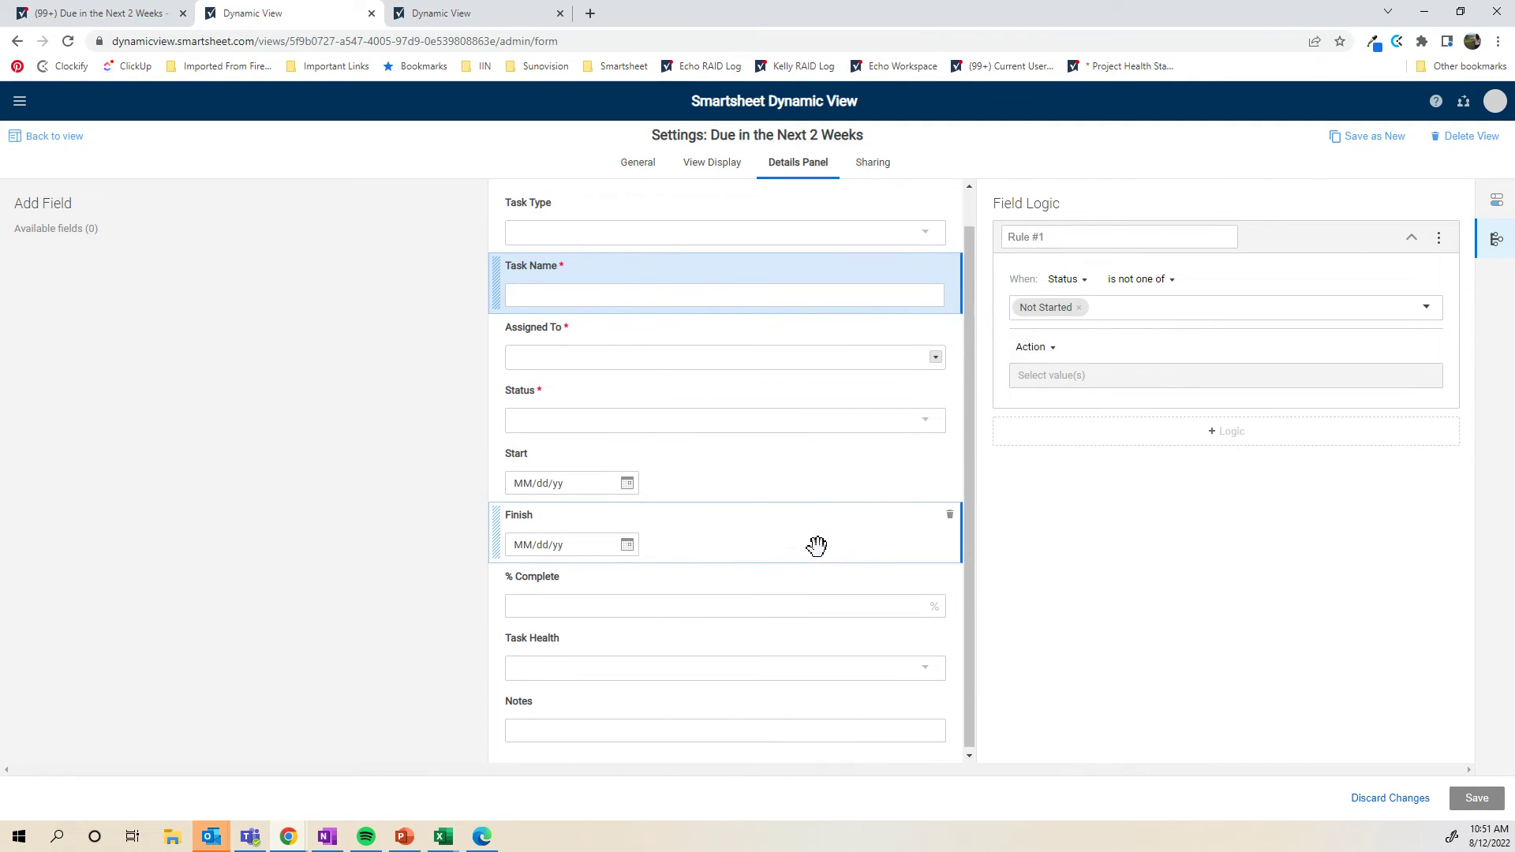
left_click(1496, 199)
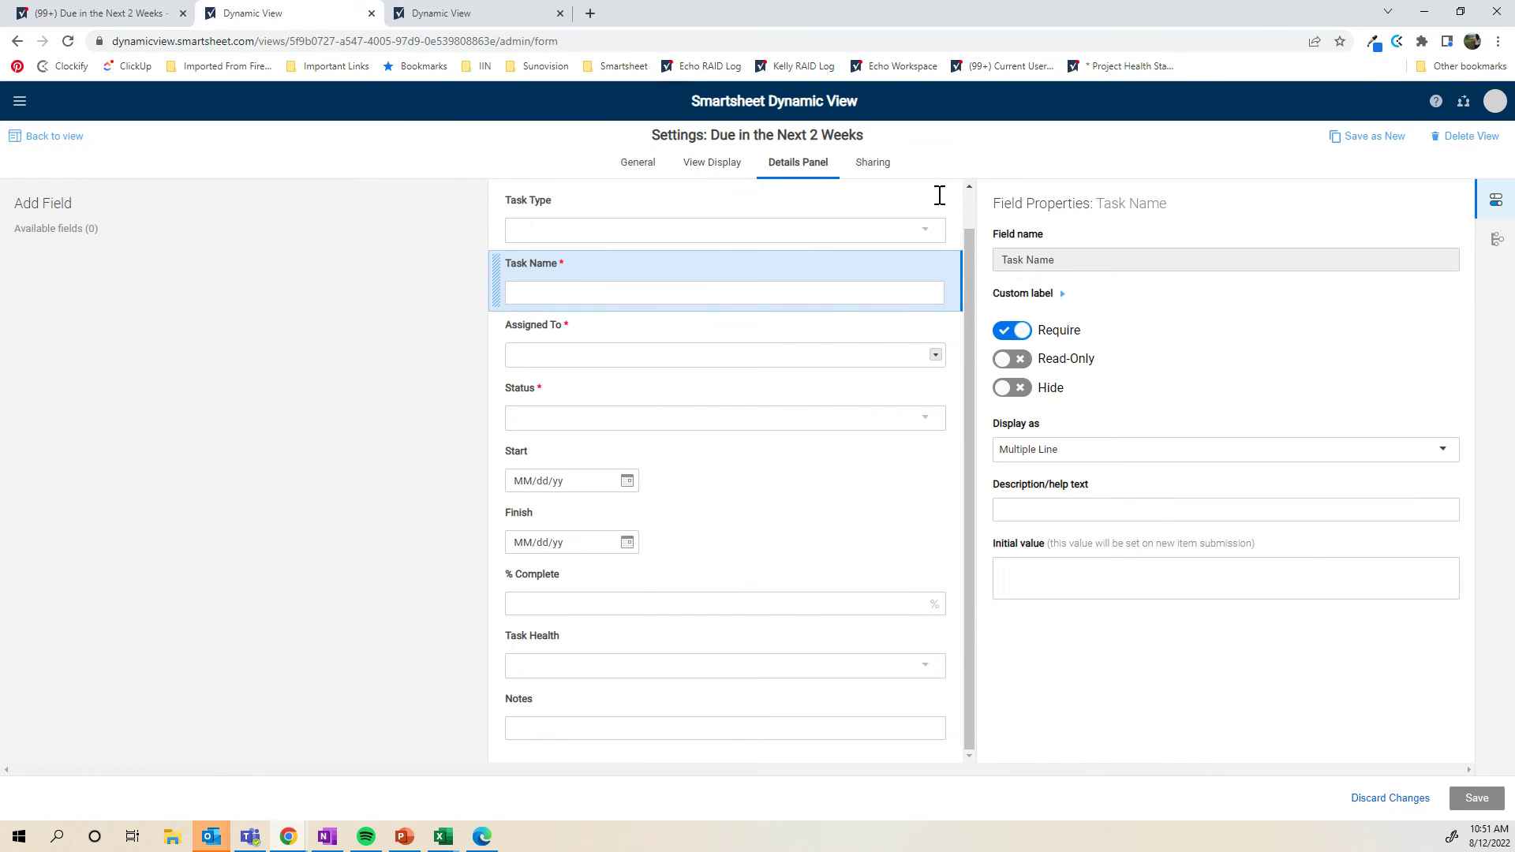
left_click(872, 165)
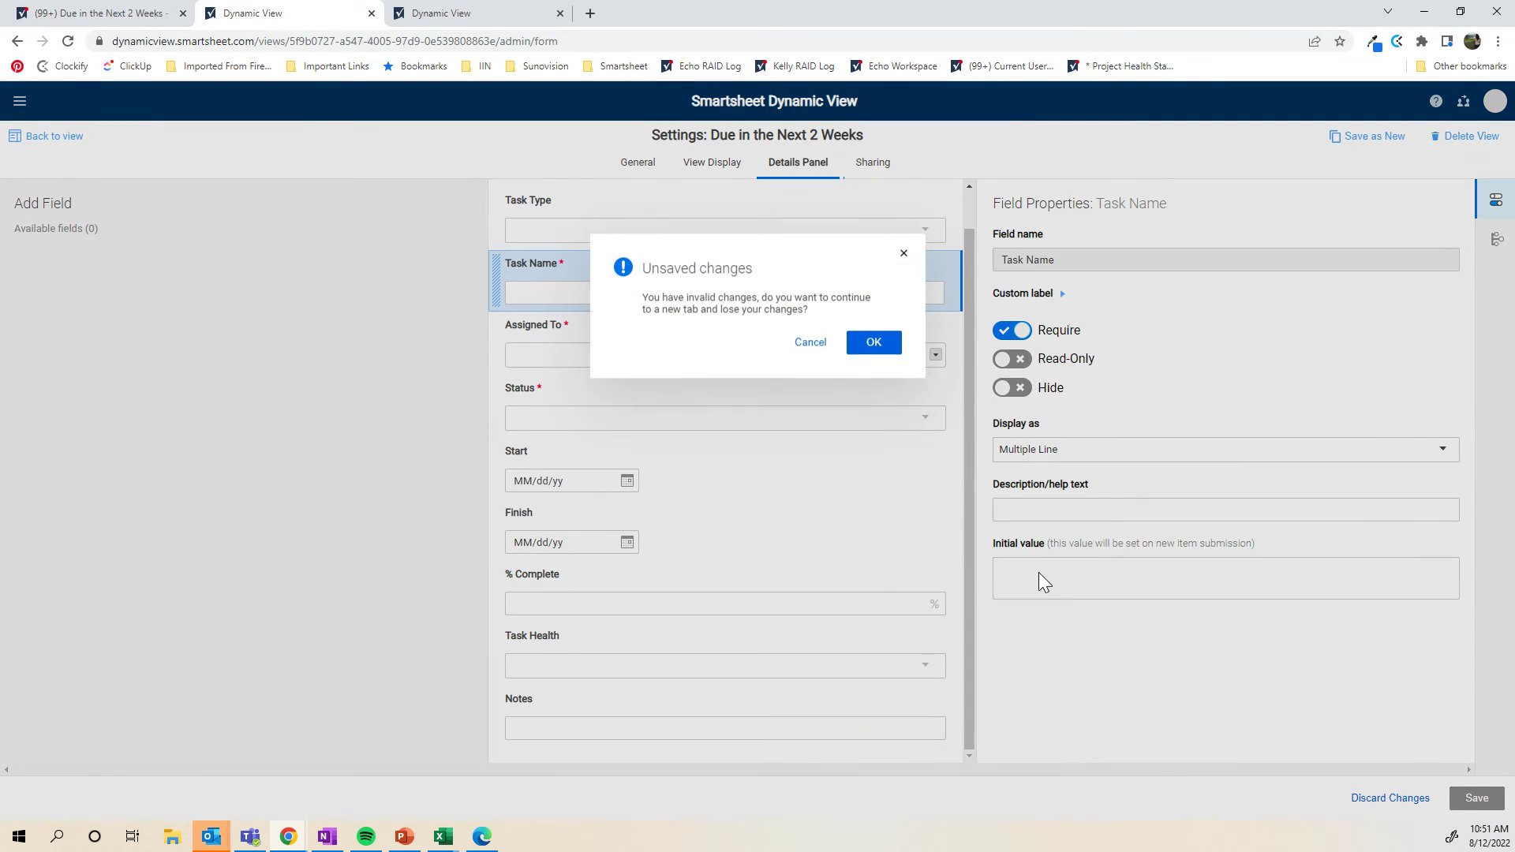
- Discard the invalid changes, re-add all nine fields from Task Name to Notes, and save
left_click(876, 359)
left_click(800, 173)
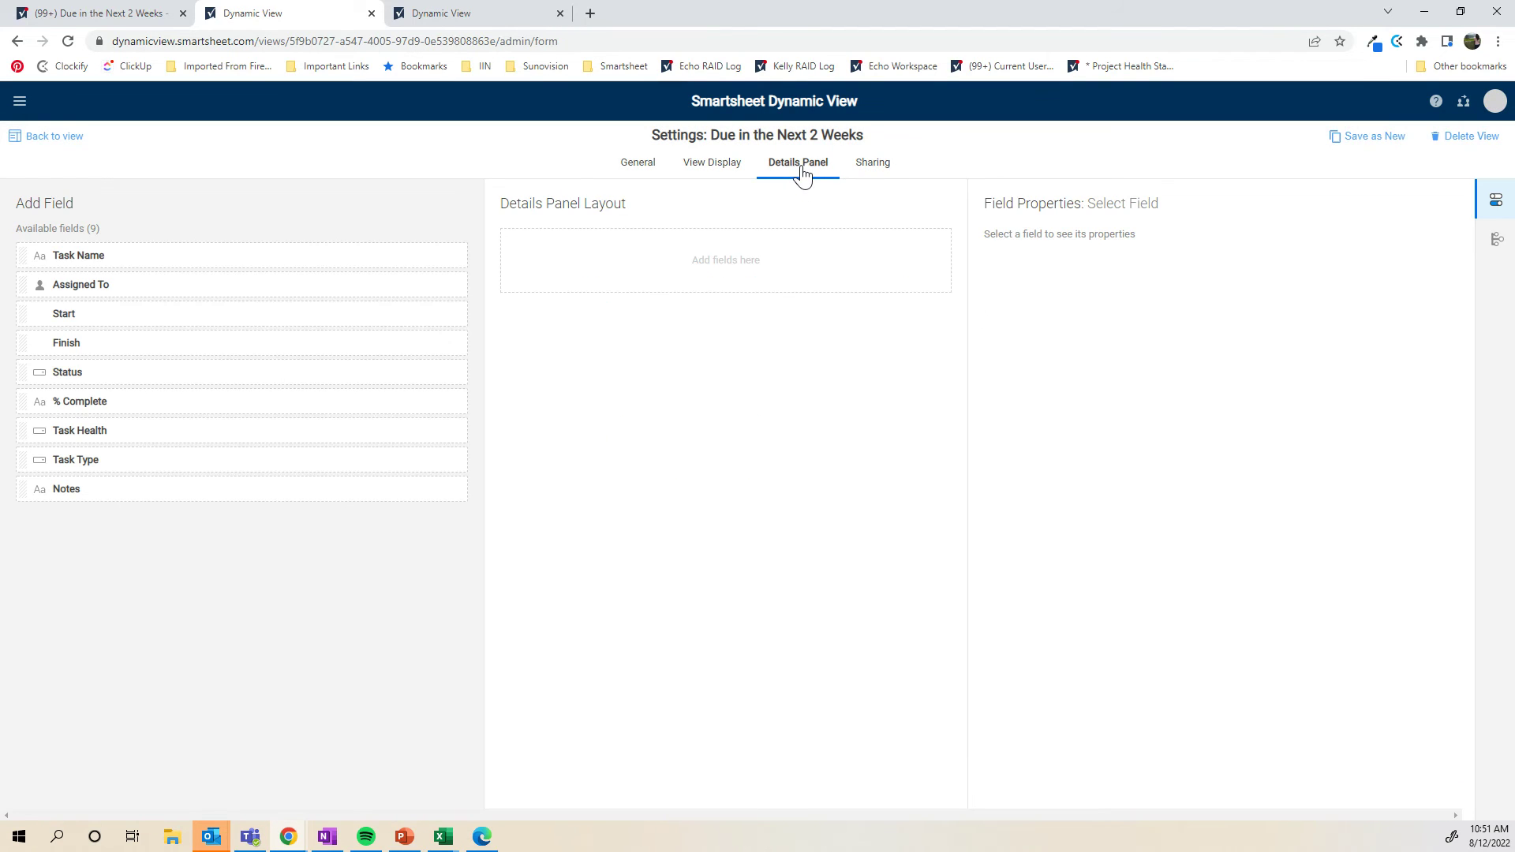
left_click(454, 255)
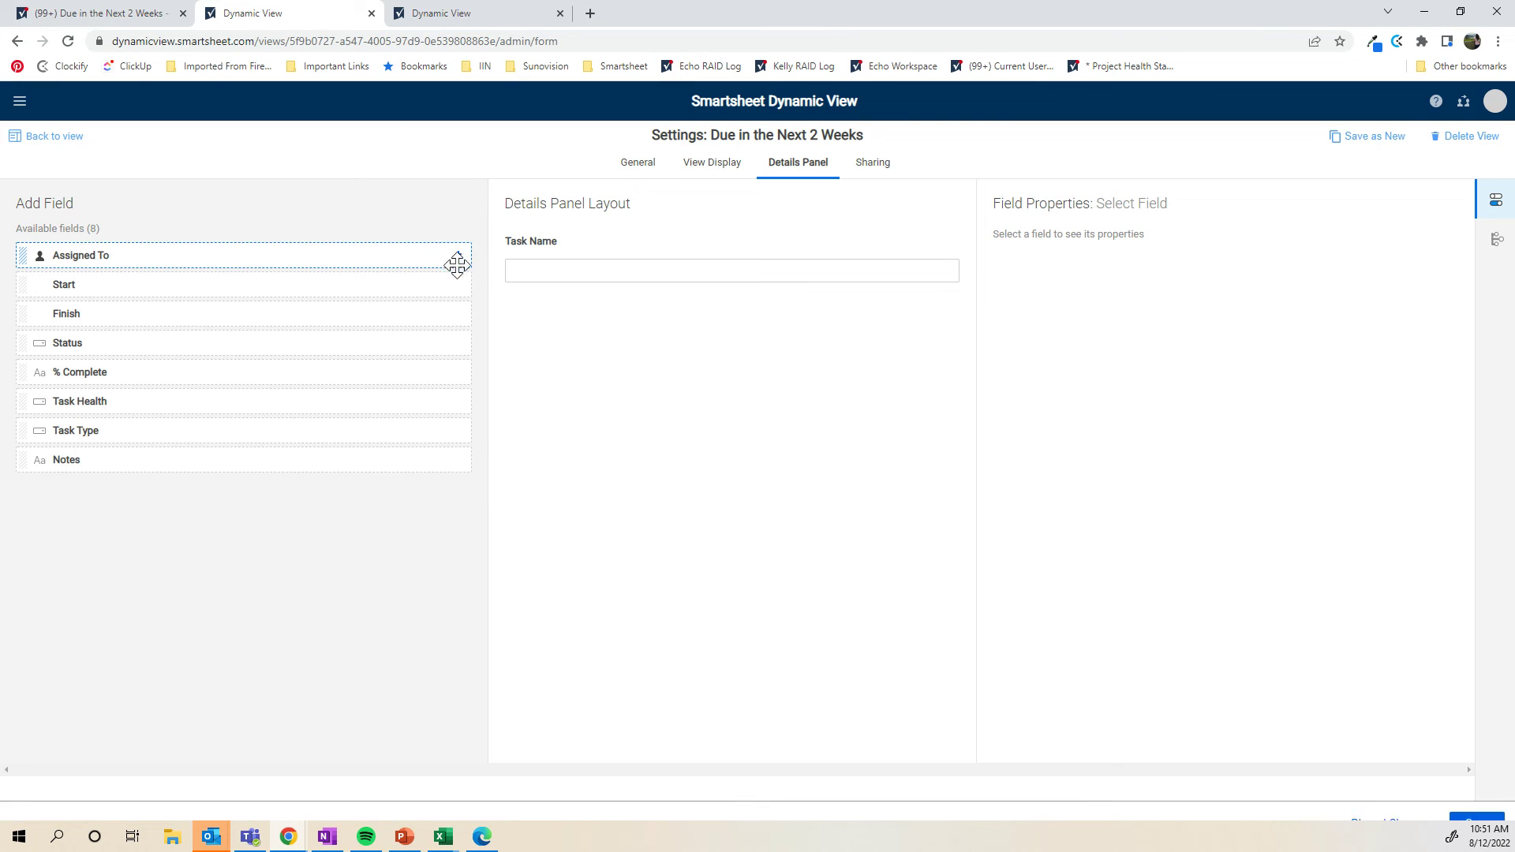
left_click(455, 255)
left_click(457, 254)
left_click(457, 255)
left_click(457, 255)
left_click(456, 255)
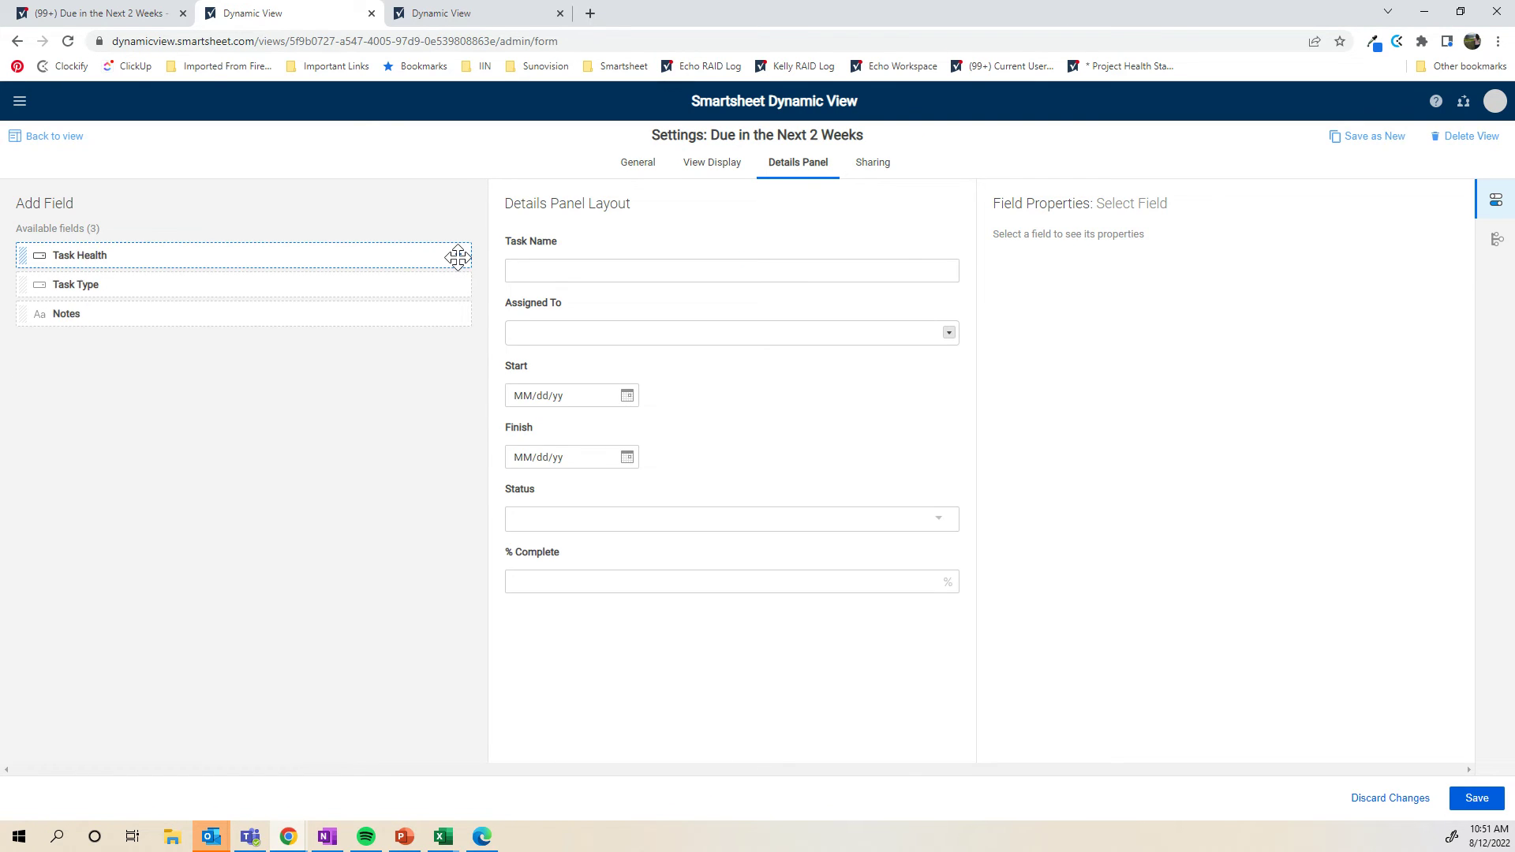
left_click(456, 254)
left_click(457, 255)
left_click(457, 255)
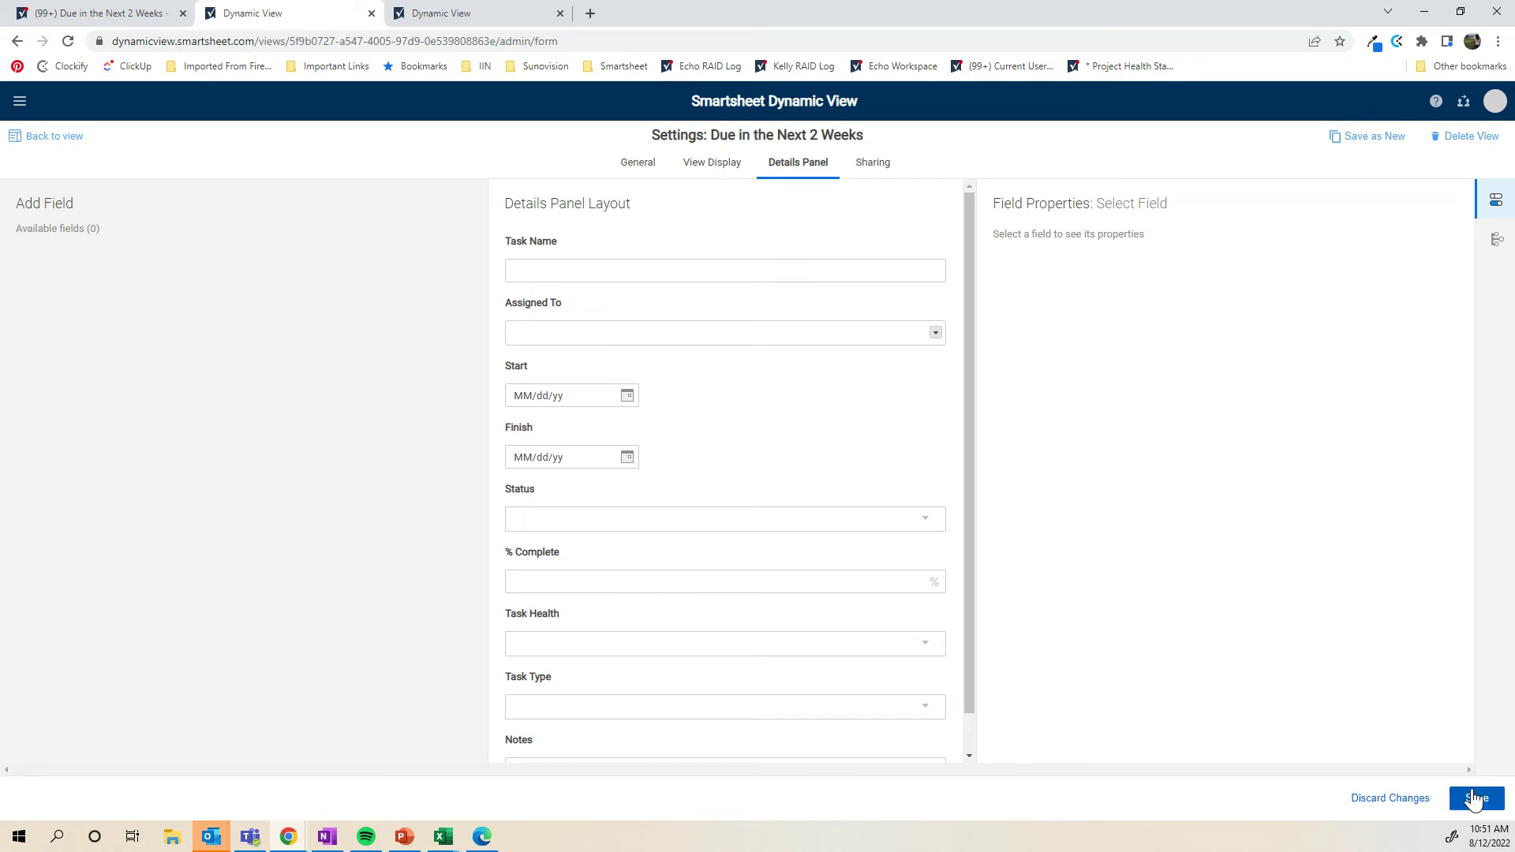
left_click(1476, 798)
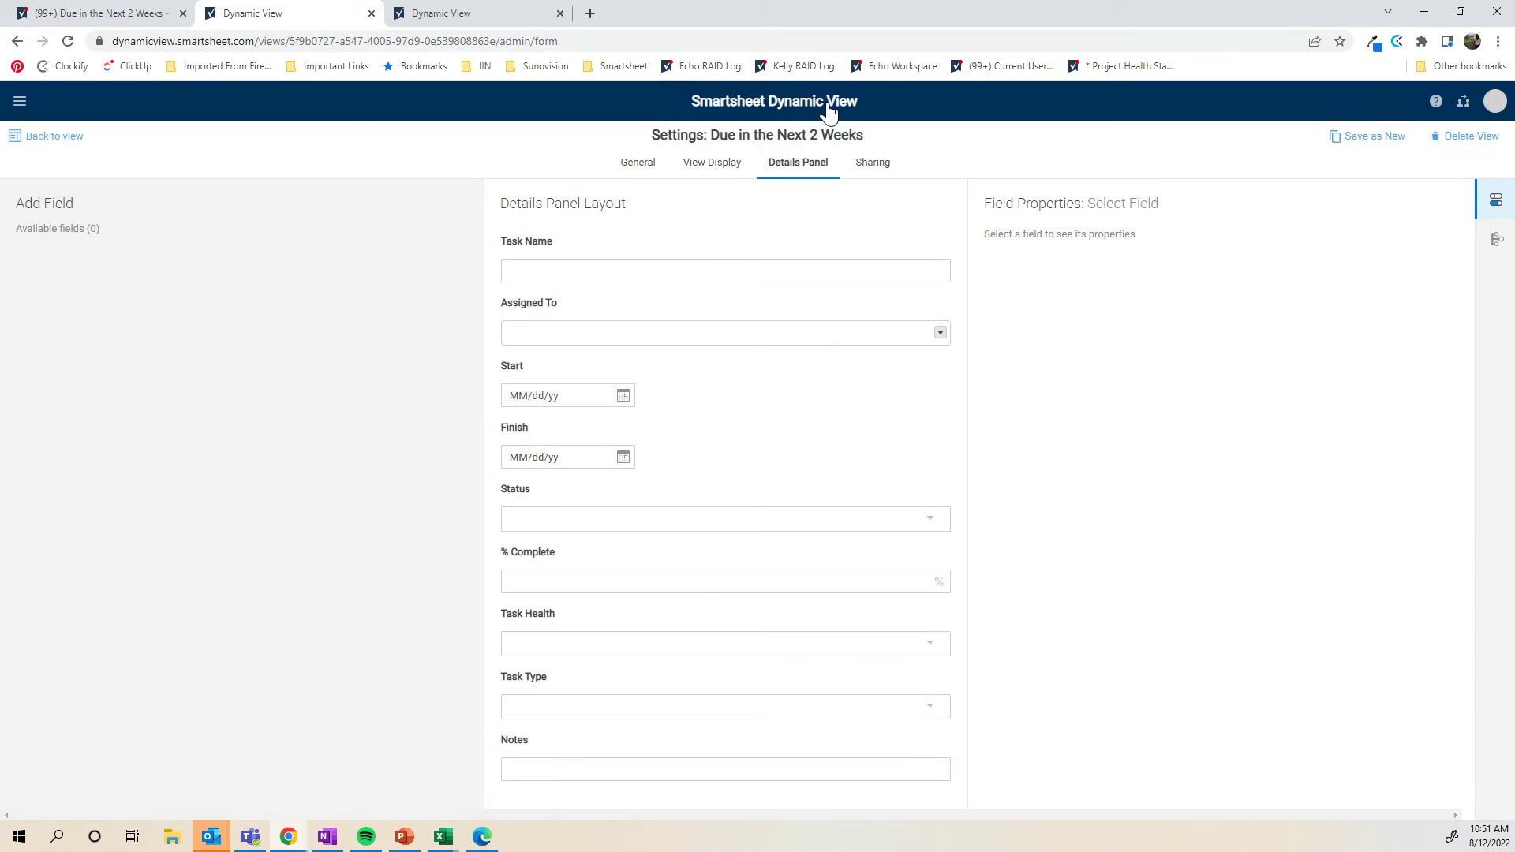
- Review the Admins, Shared Users, Shared groups and Shared domains lists without adding anyone
left_click(874, 161)
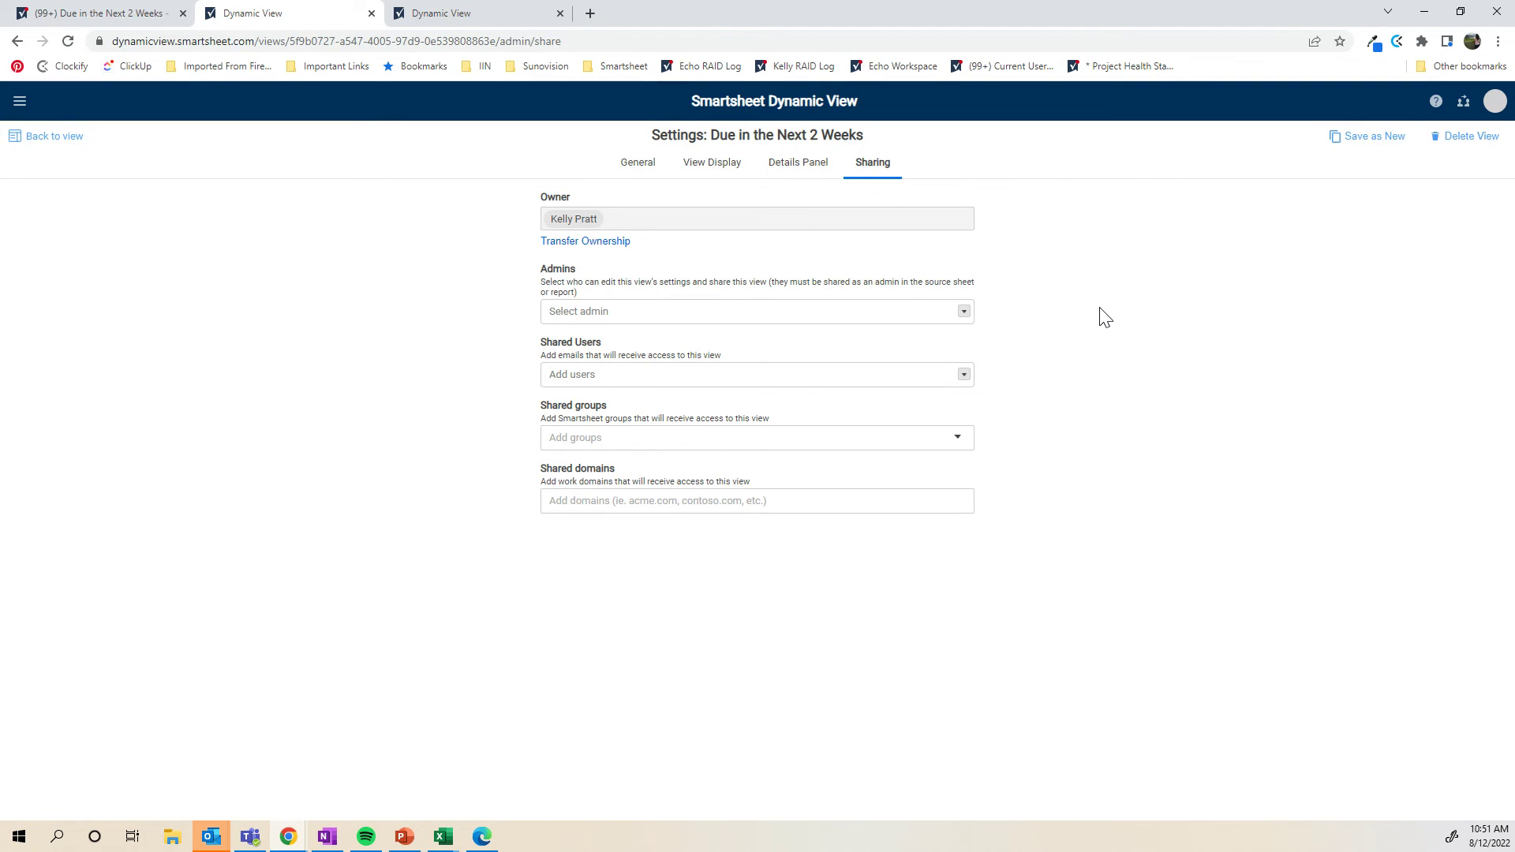
left_click(636, 313)
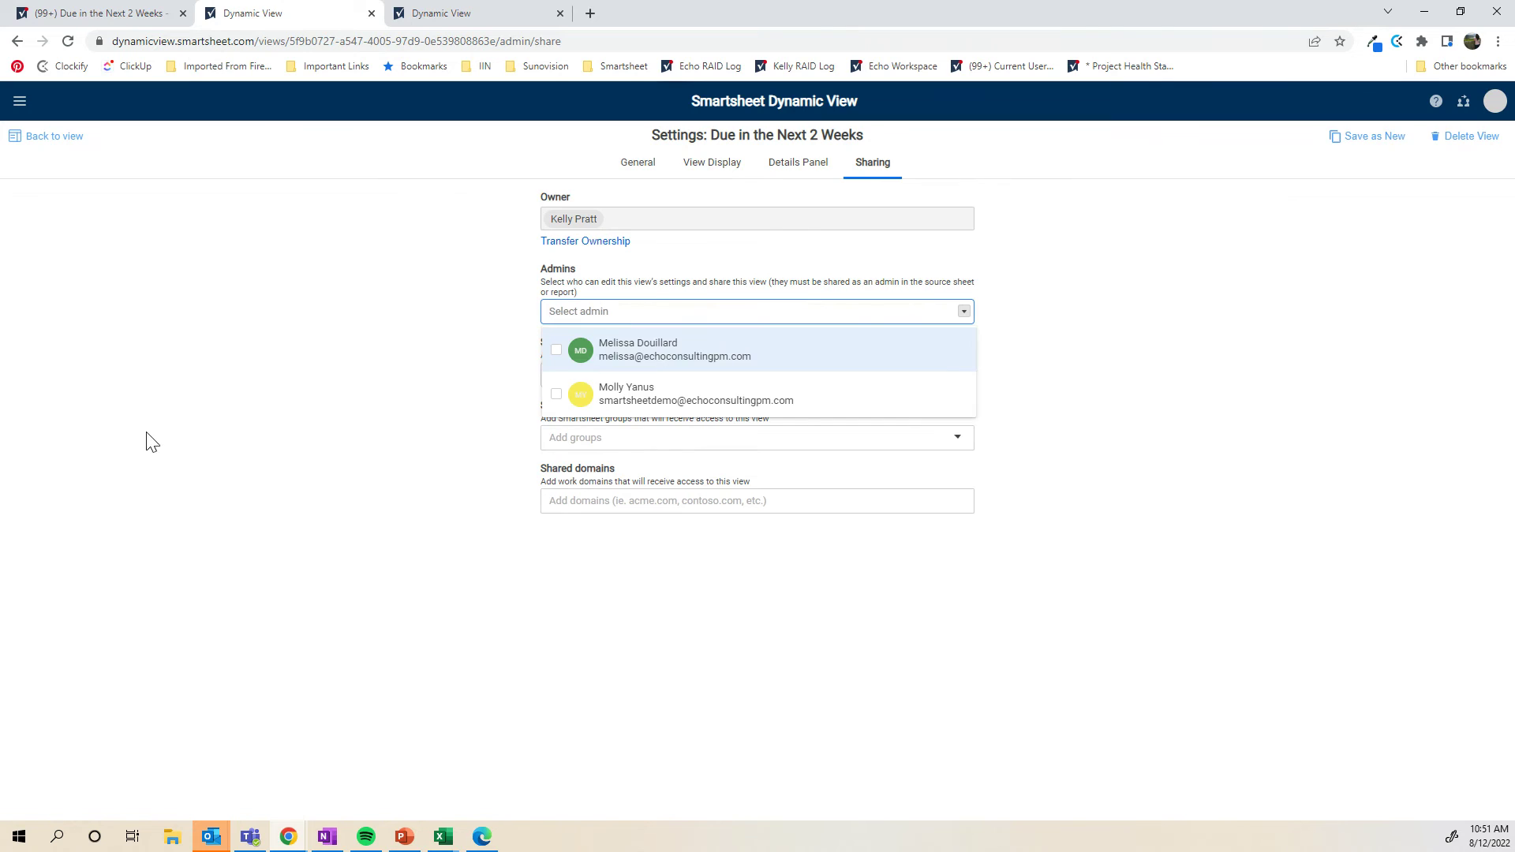
left_click(414, 407)
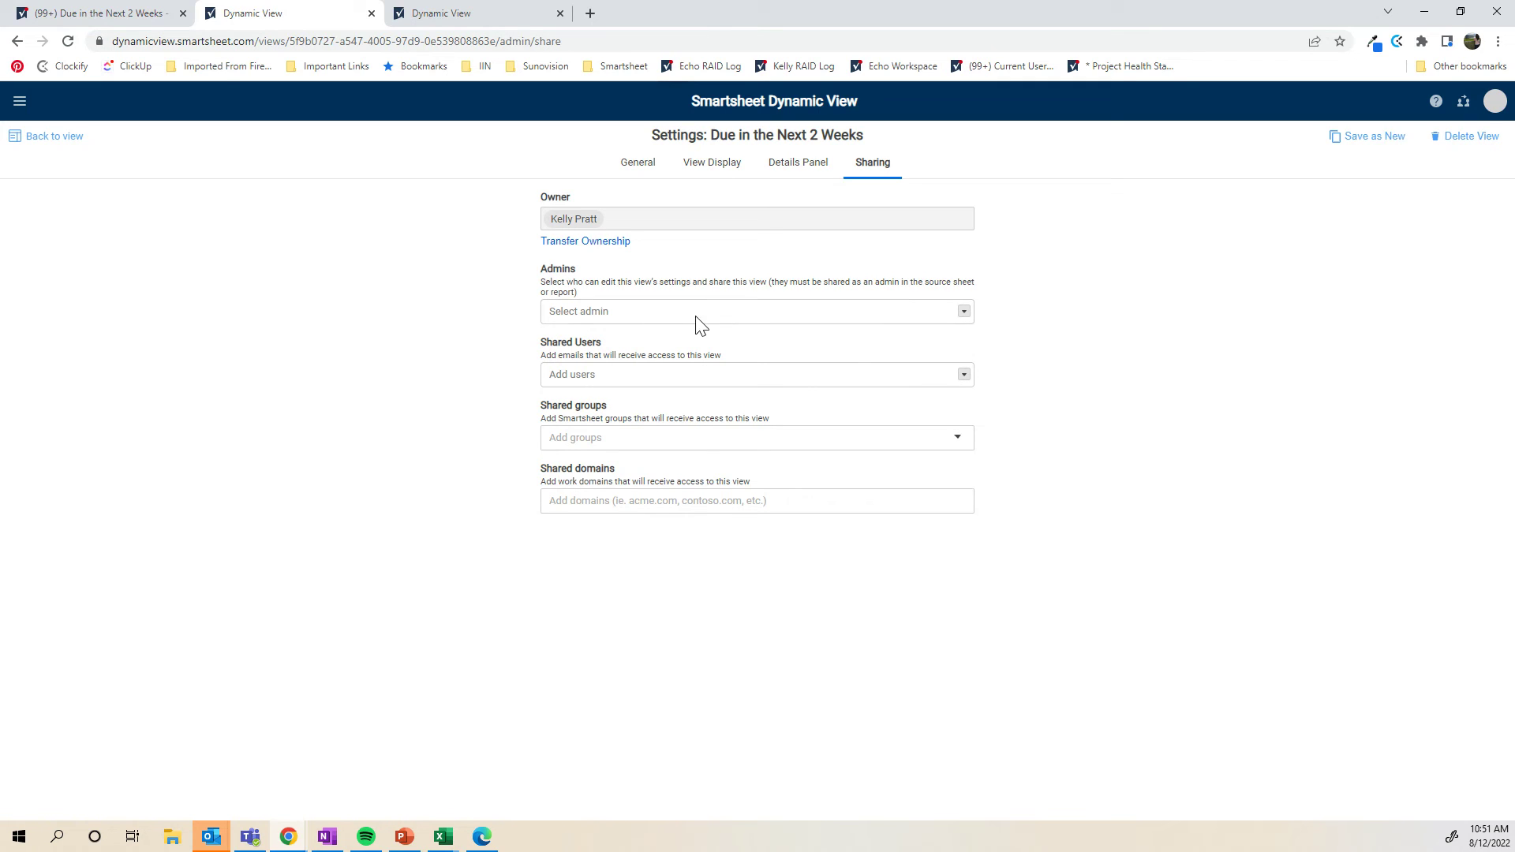
left_click(604, 379)
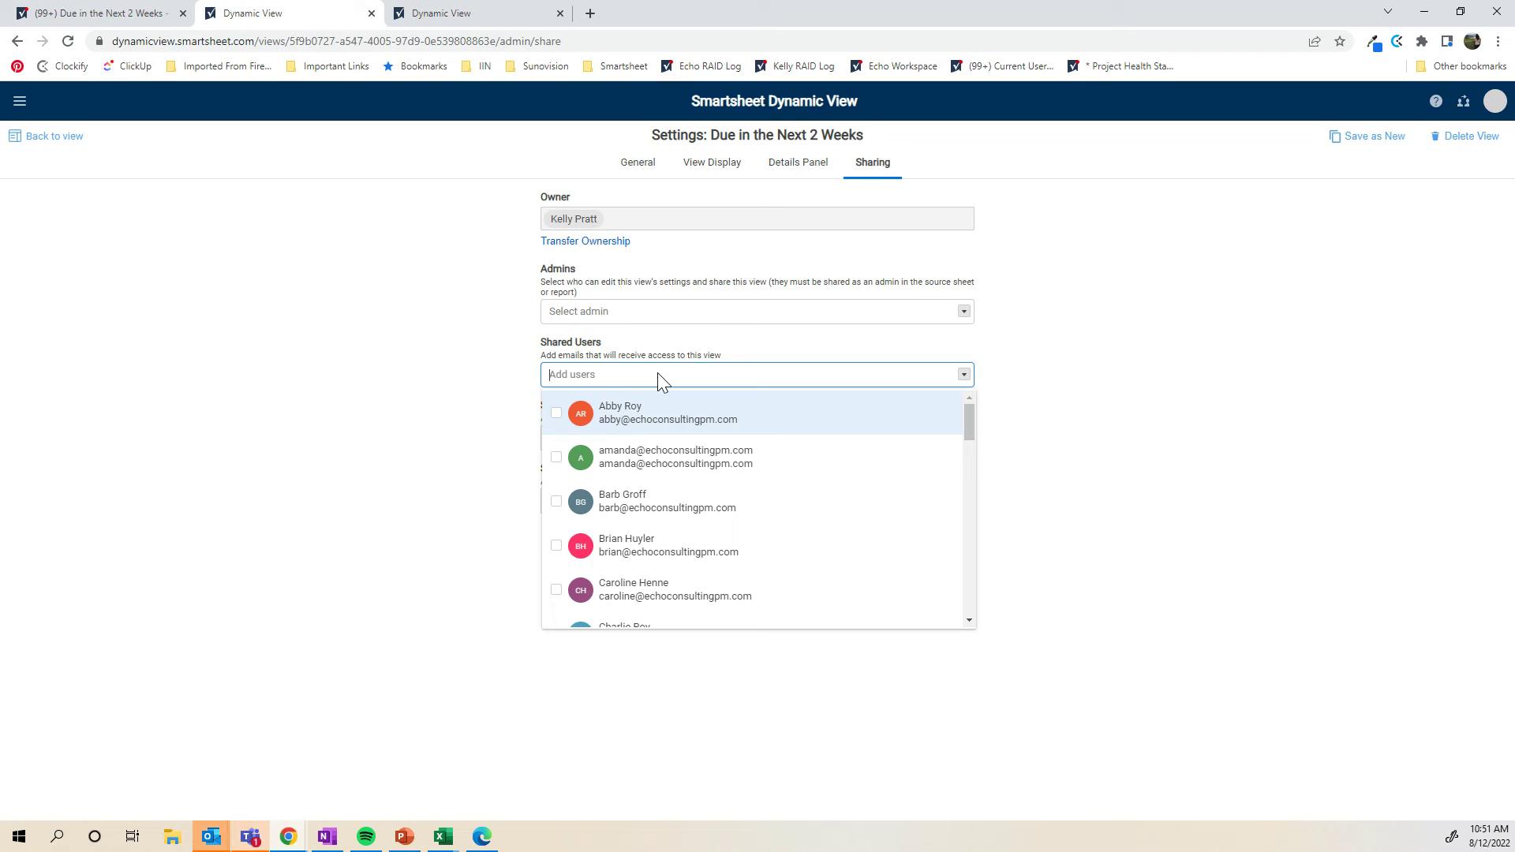
left_click(387, 399)
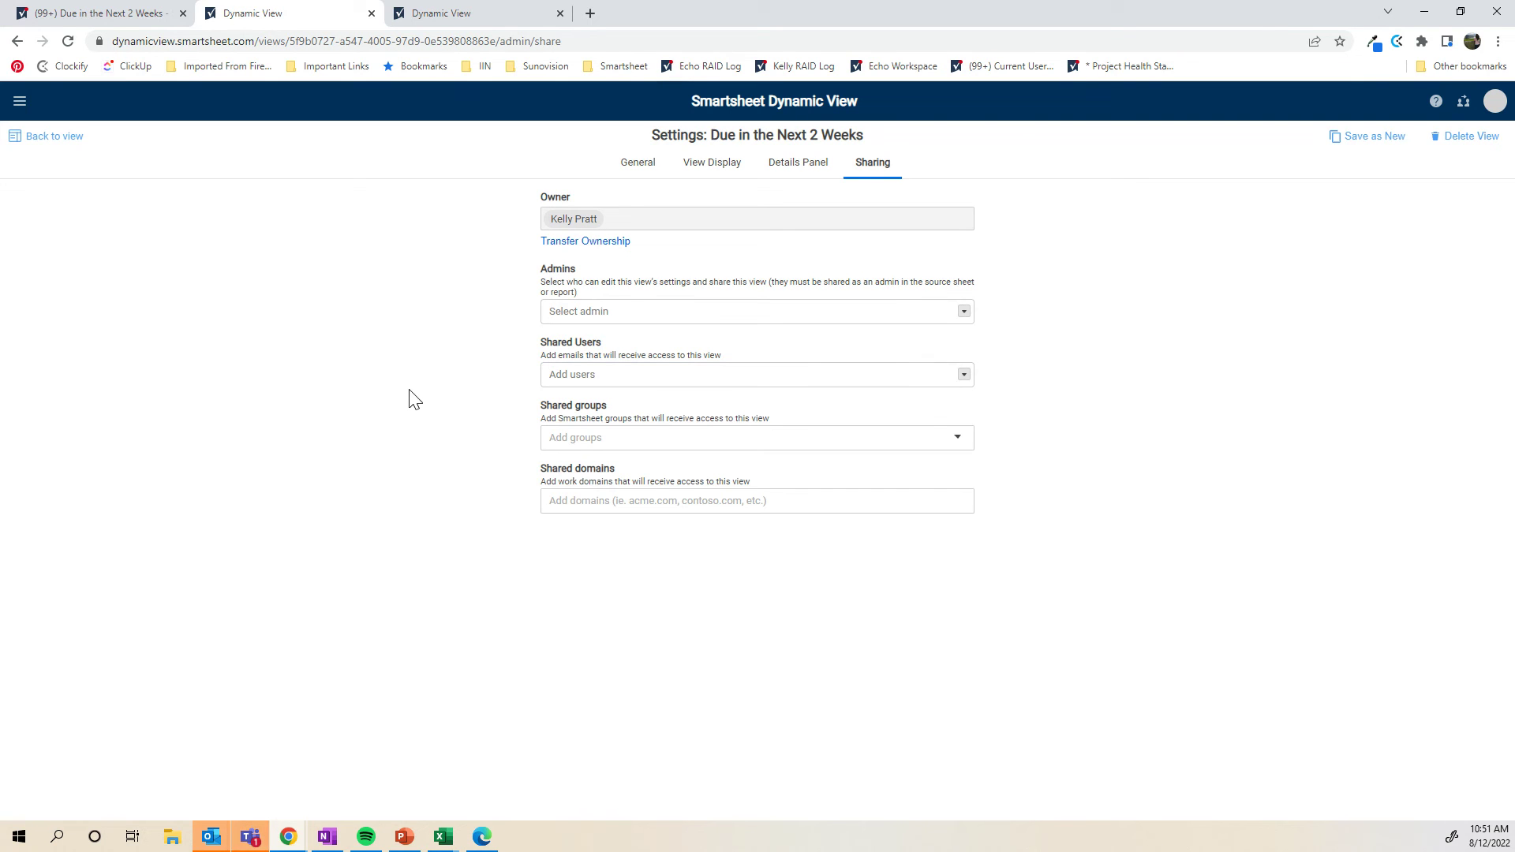
left_click(628, 440)
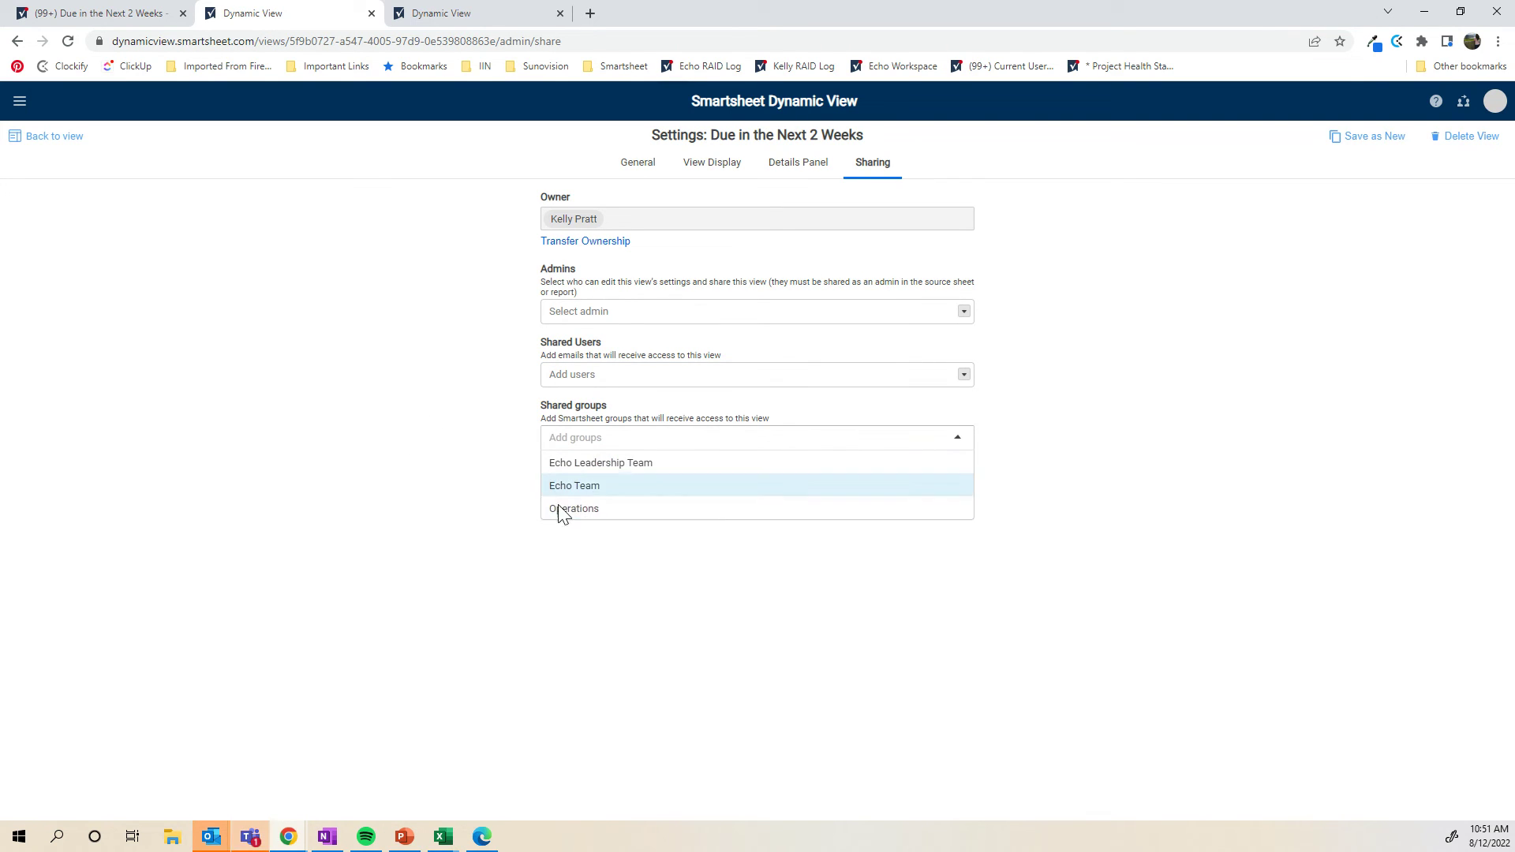
left_click(398, 436)
left_click(645, 505)
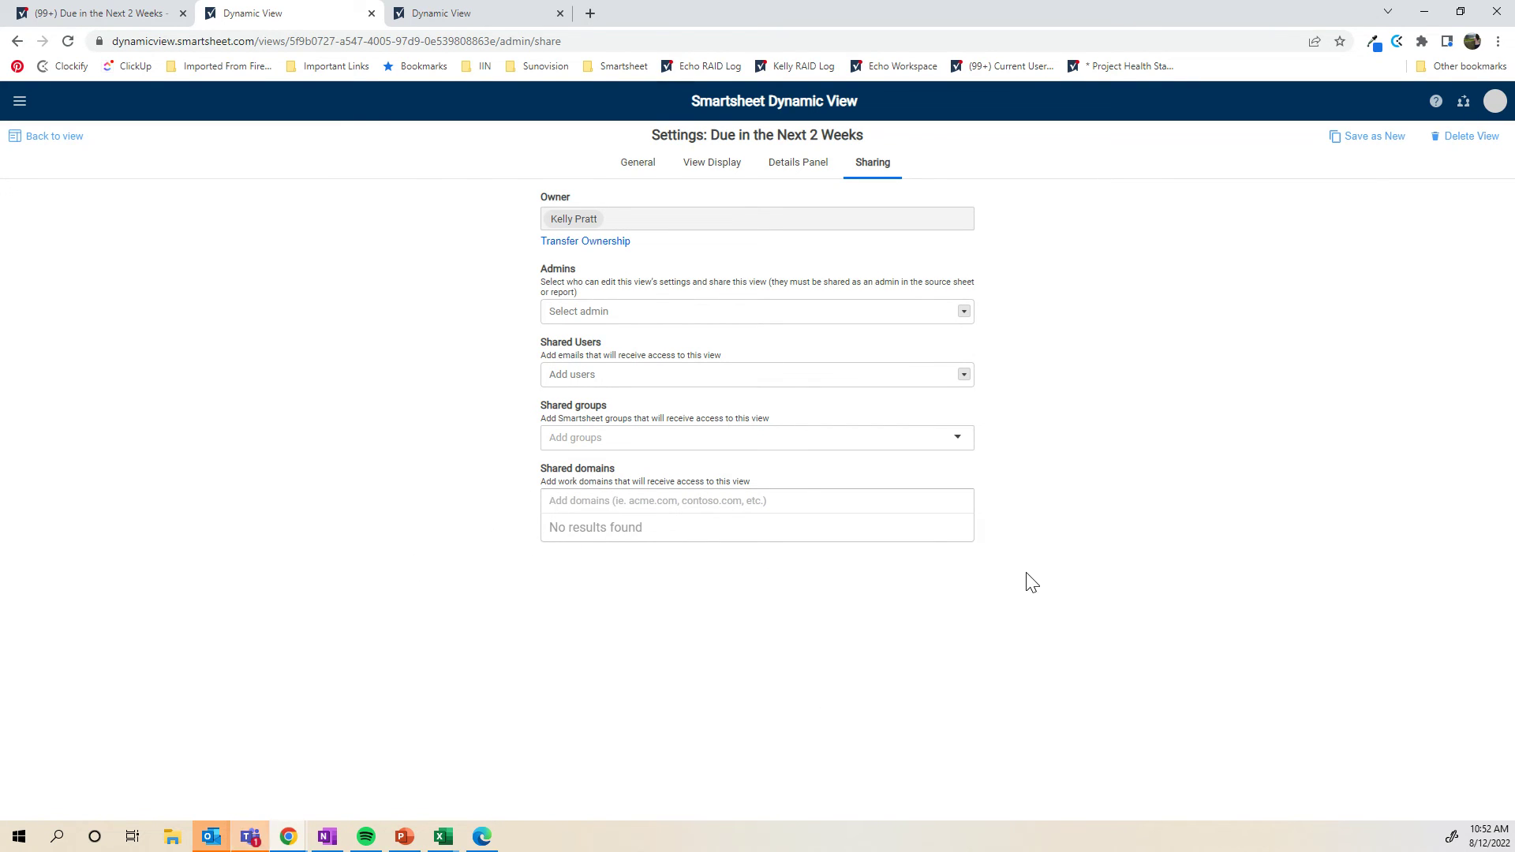
left_click(368, 459)
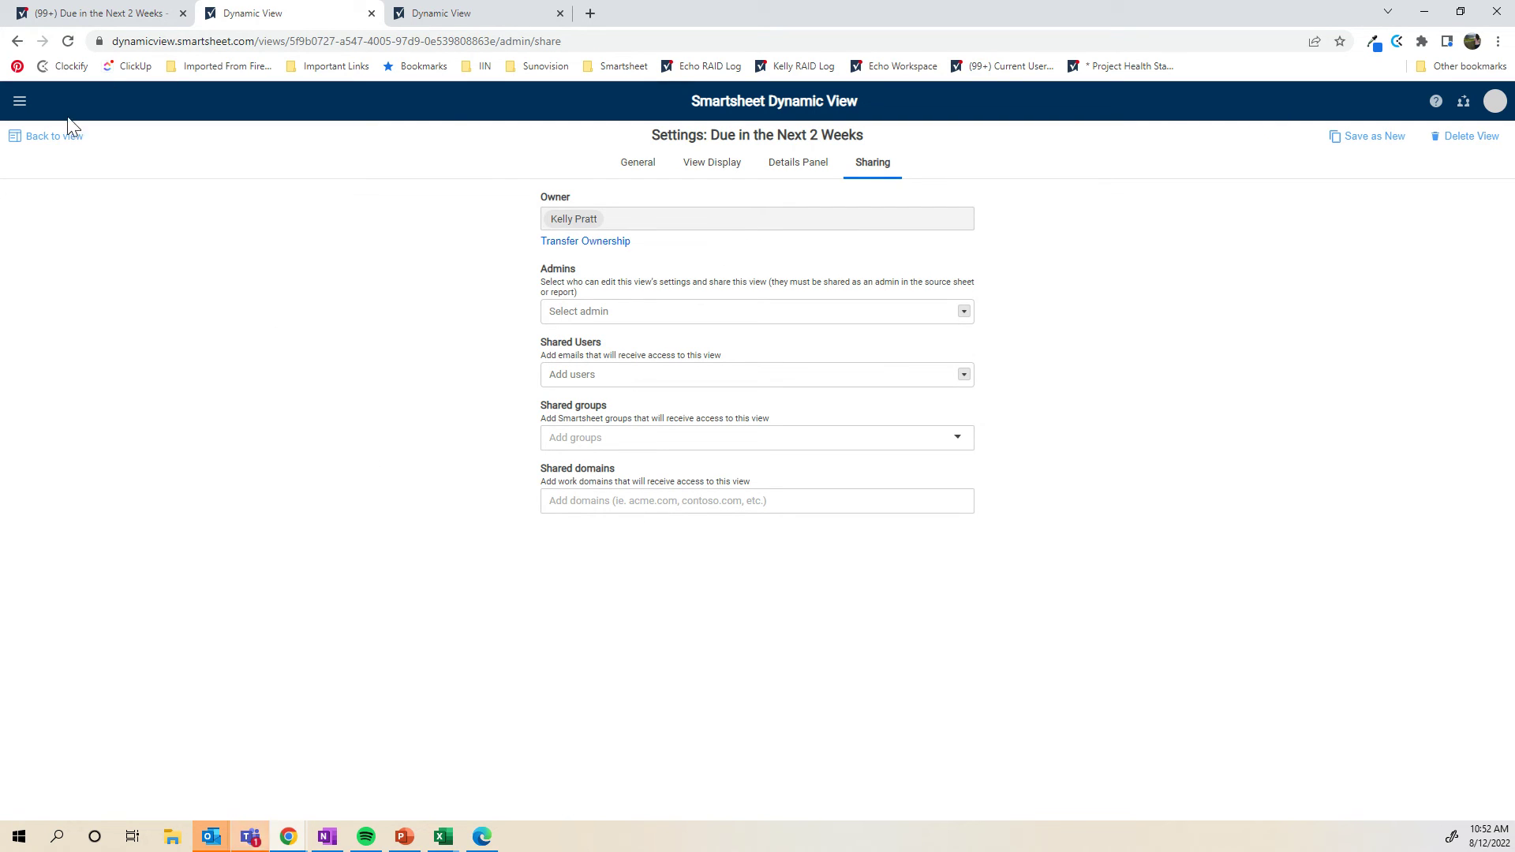
- Return to the view, select its web address, sort rows by Task Name and turn on text wrapping
left_click(42, 142)
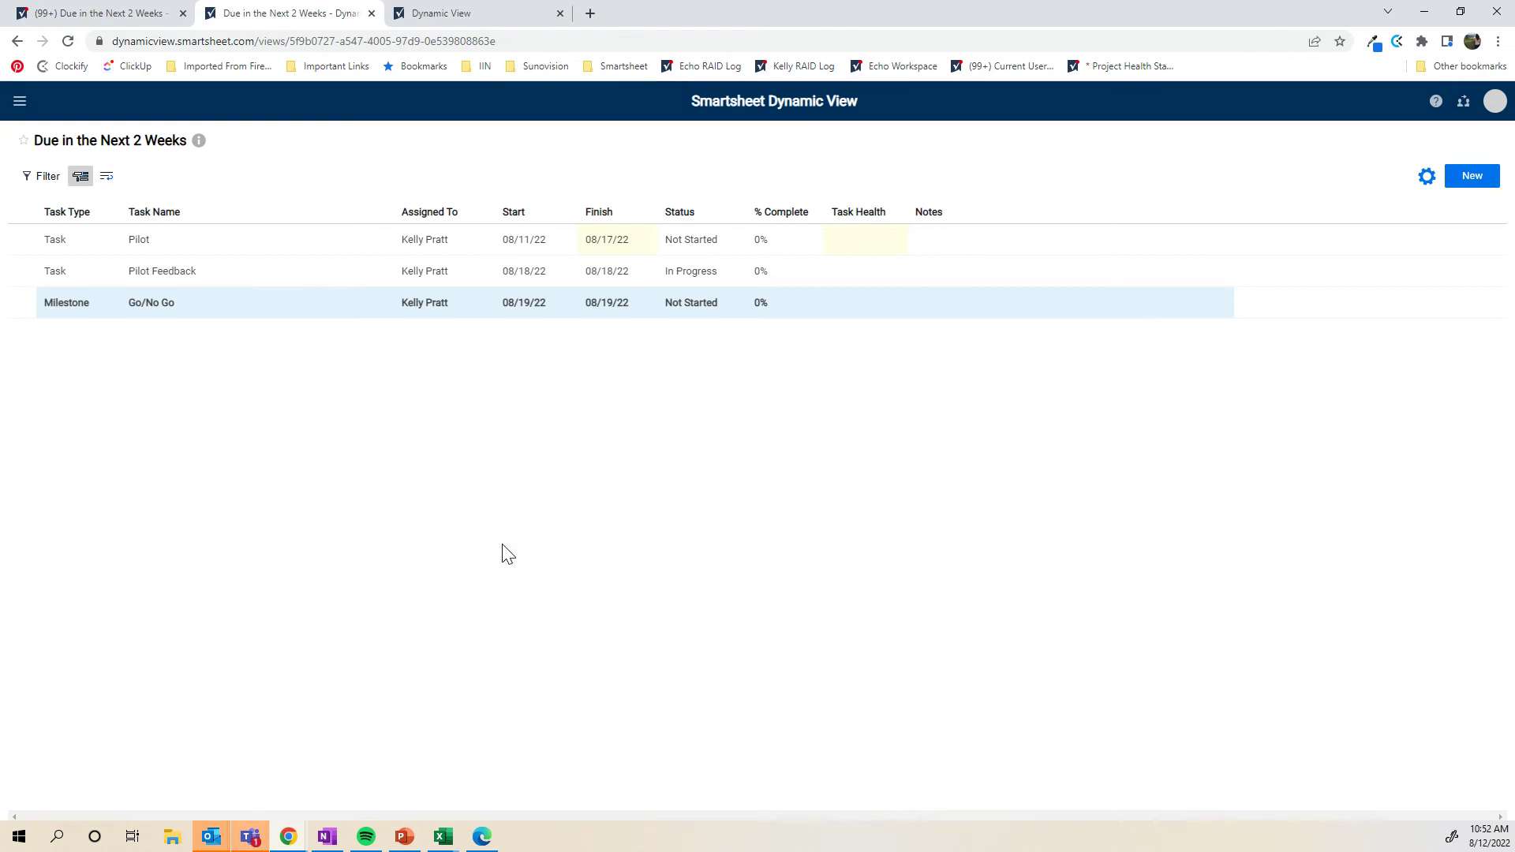
left_click(271, 41)
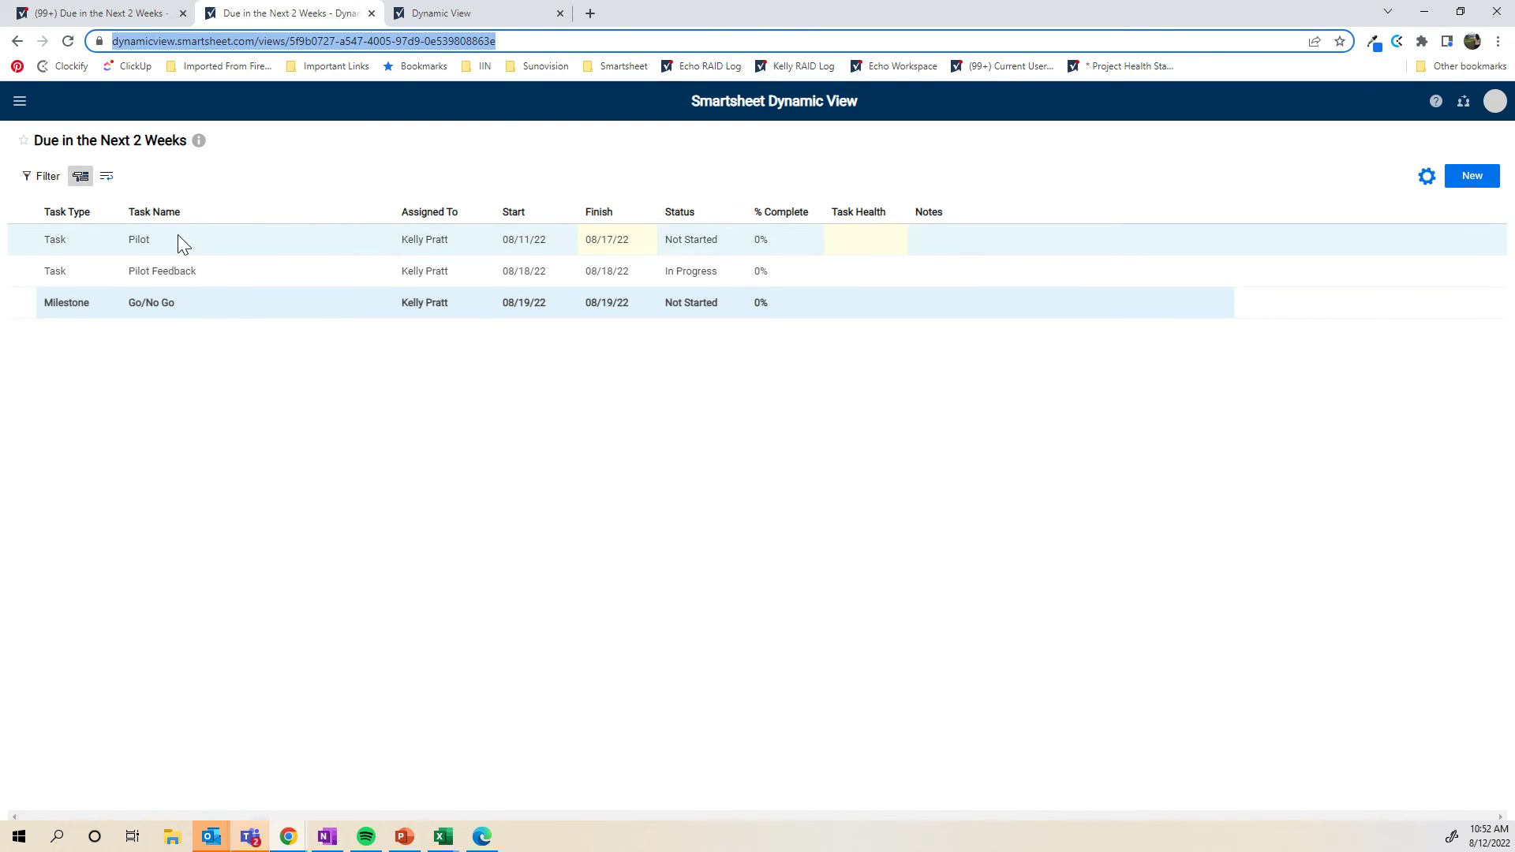
left_click(222, 219)
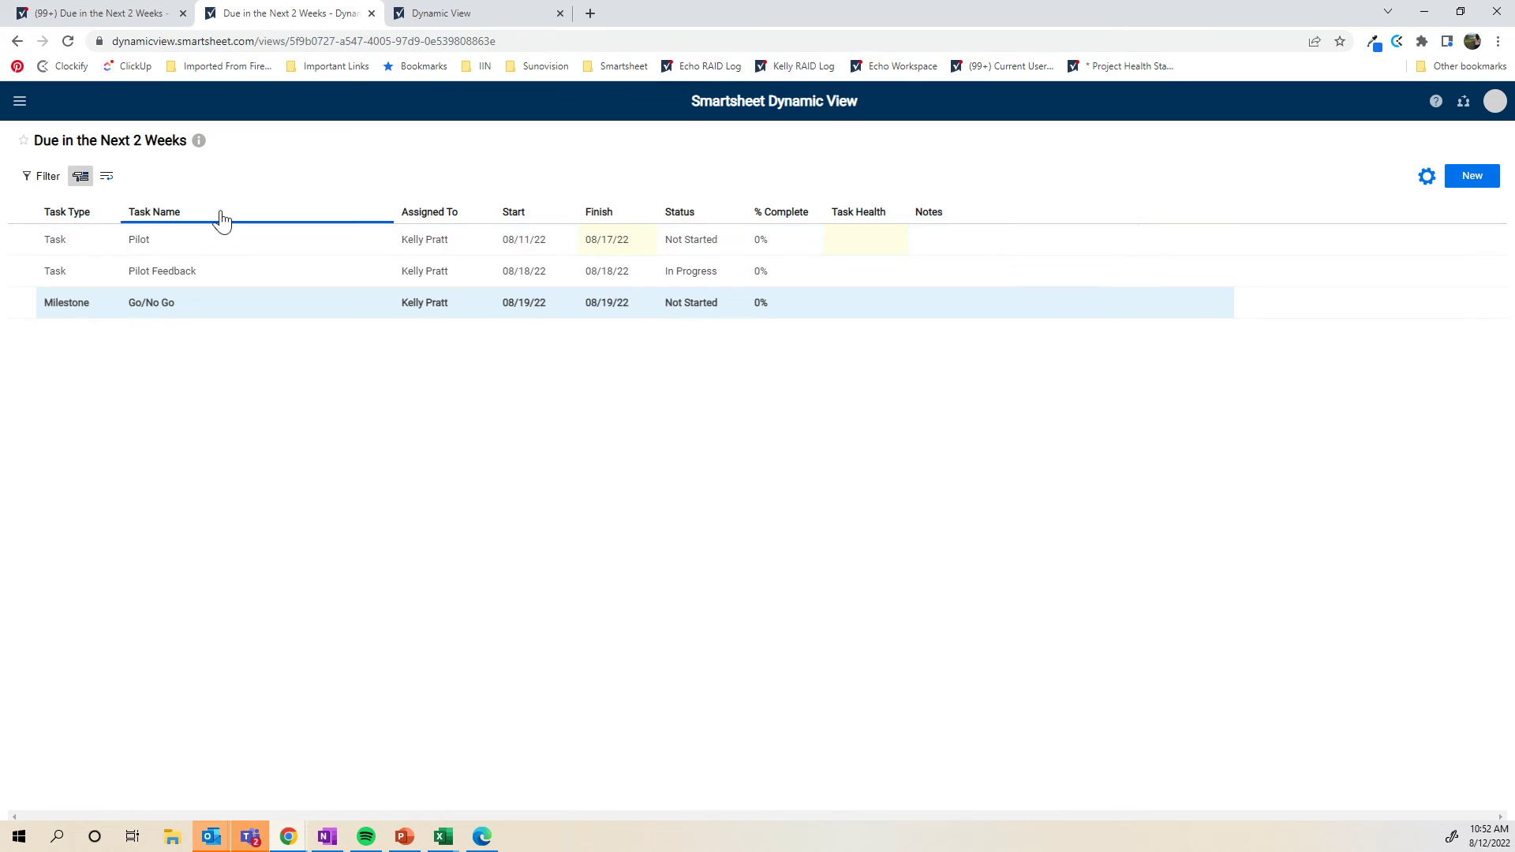
left_click(107, 176)
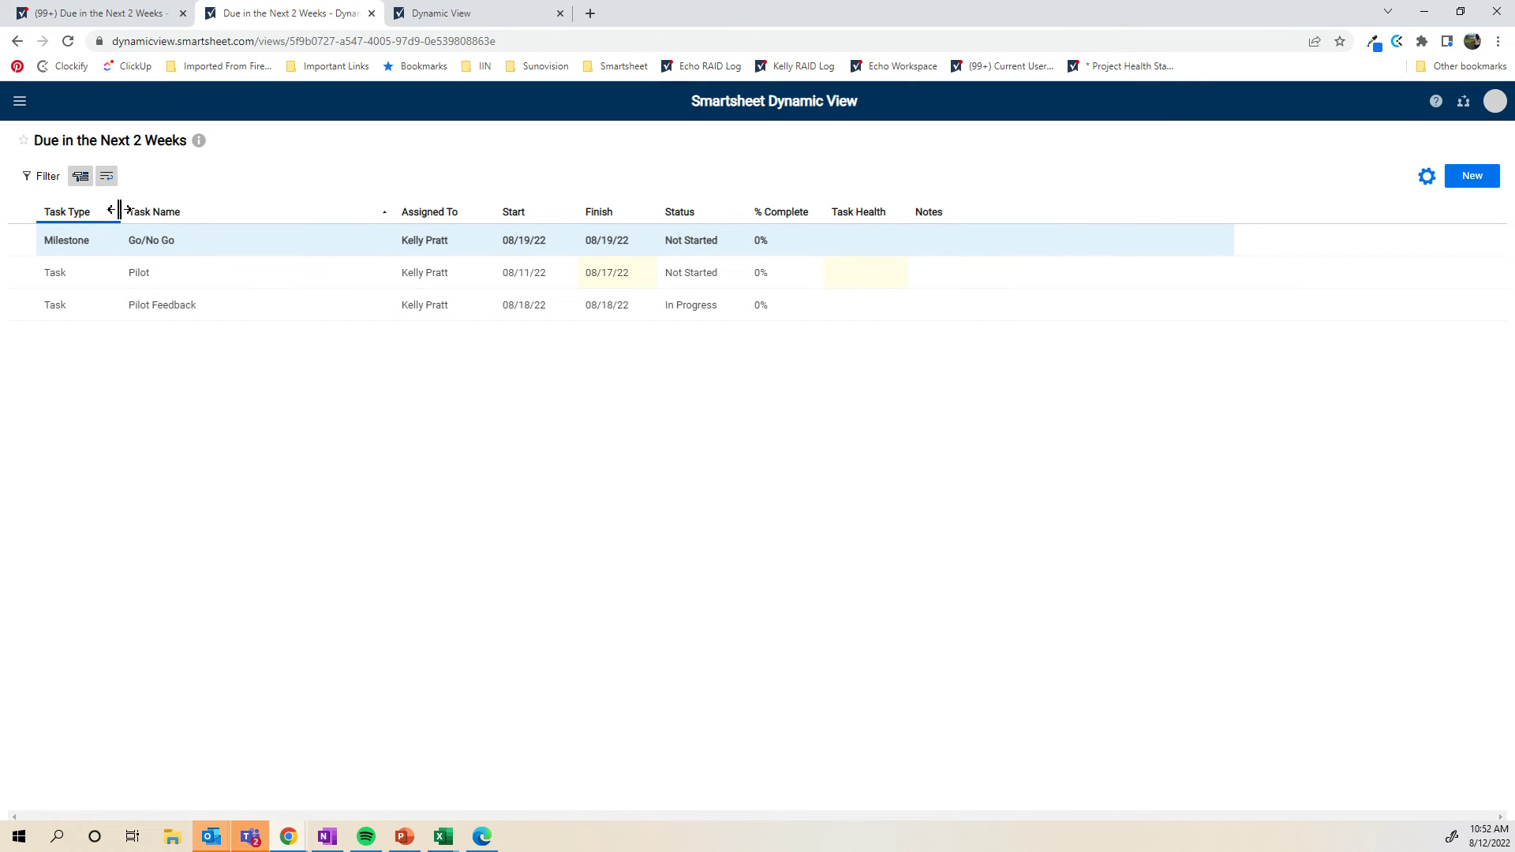
- Widen the Task Type, Task Name, Status and Task Health columns, then check the view's description
left_click_drag(123, 210, 164, 211)
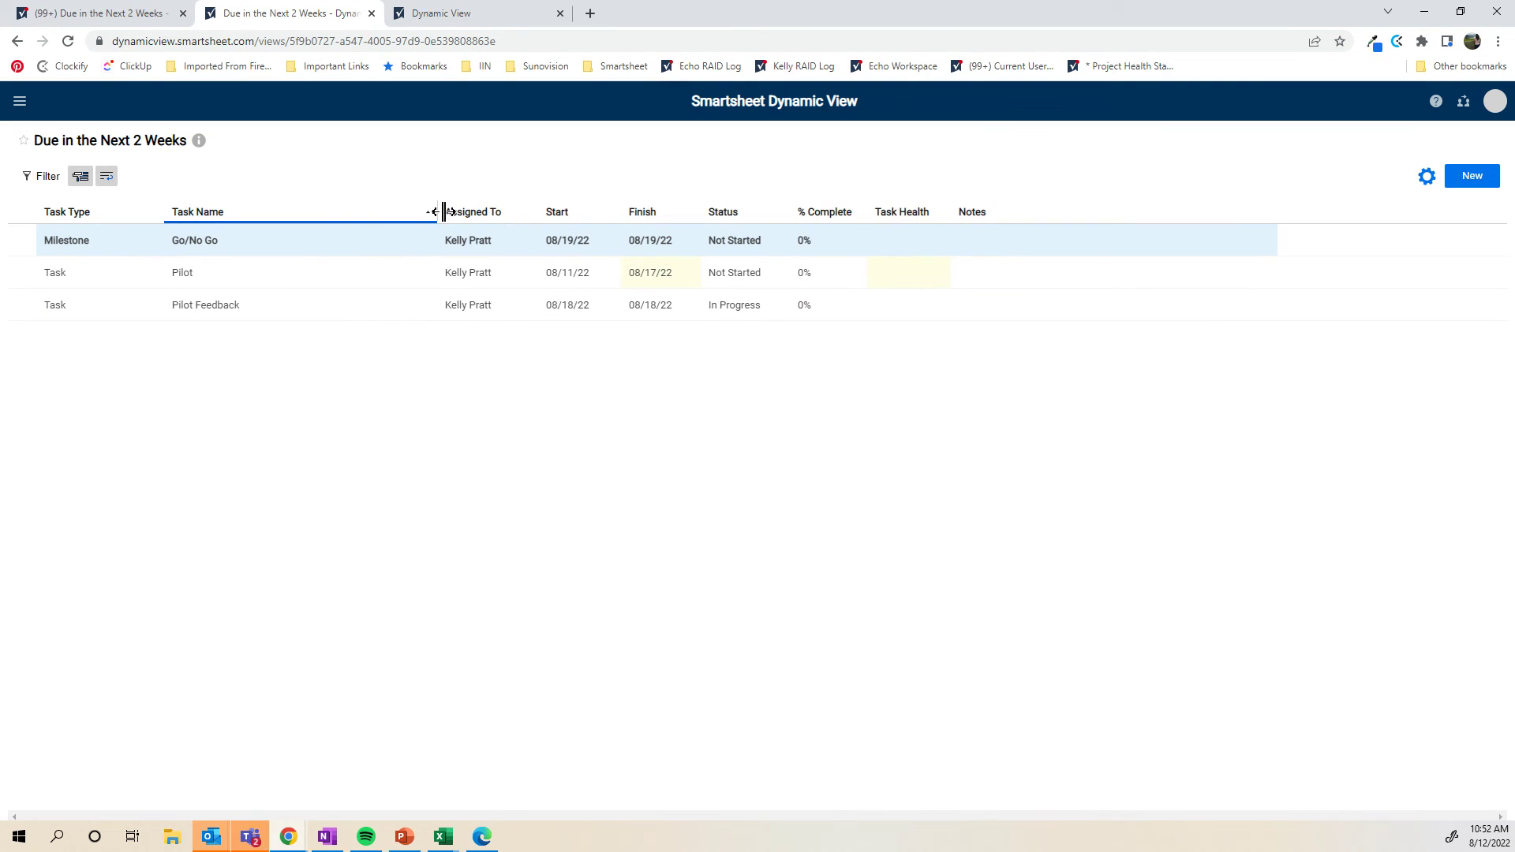
left_click_drag(444, 212, 528, 211)
left_click_drag(878, 211, 938, 211)
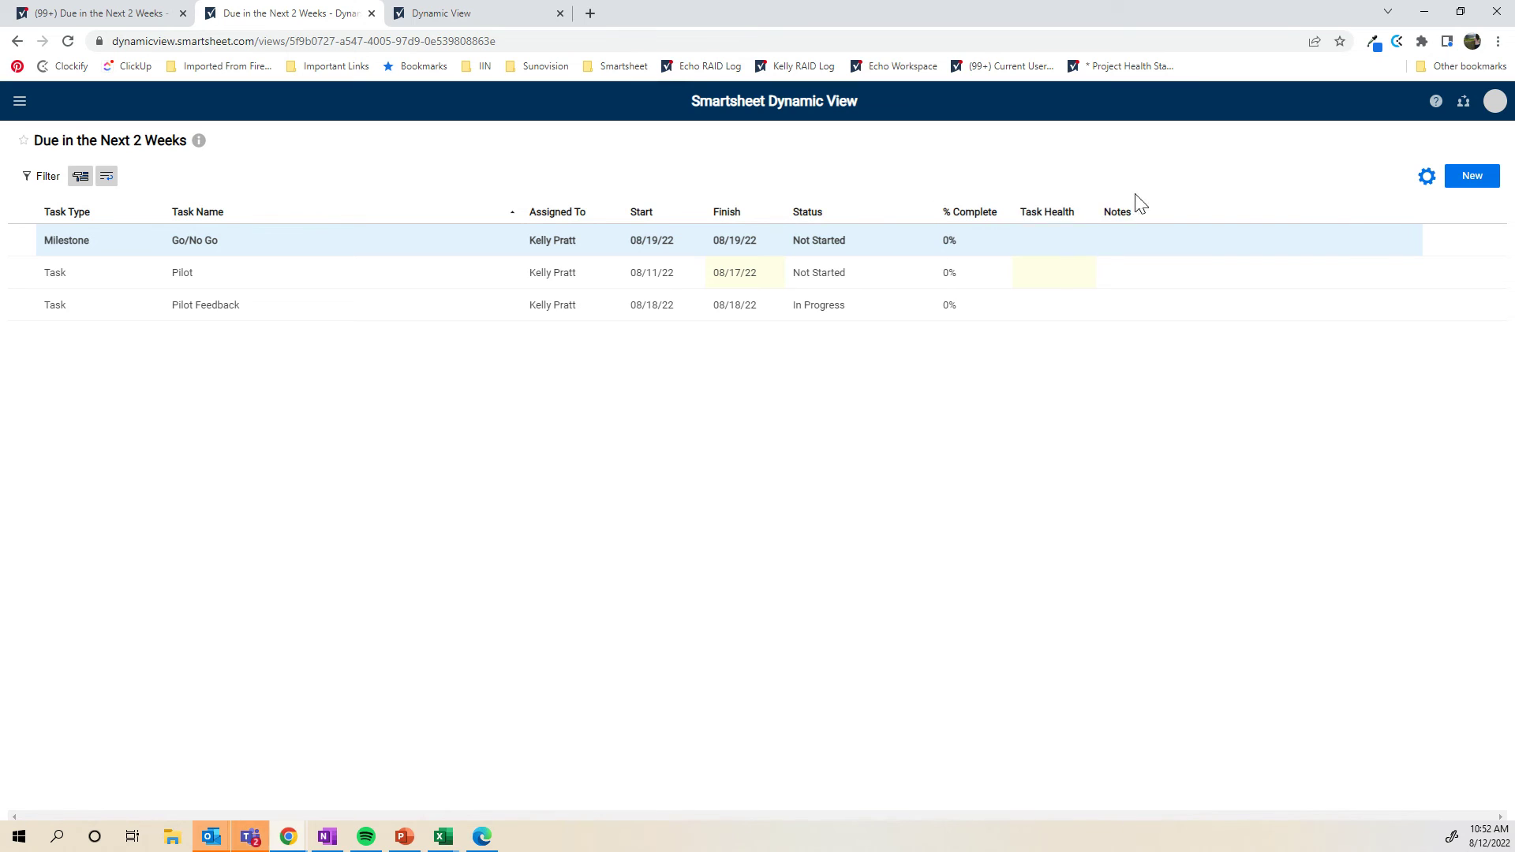
left_click_drag(1097, 211, 1149, 212)
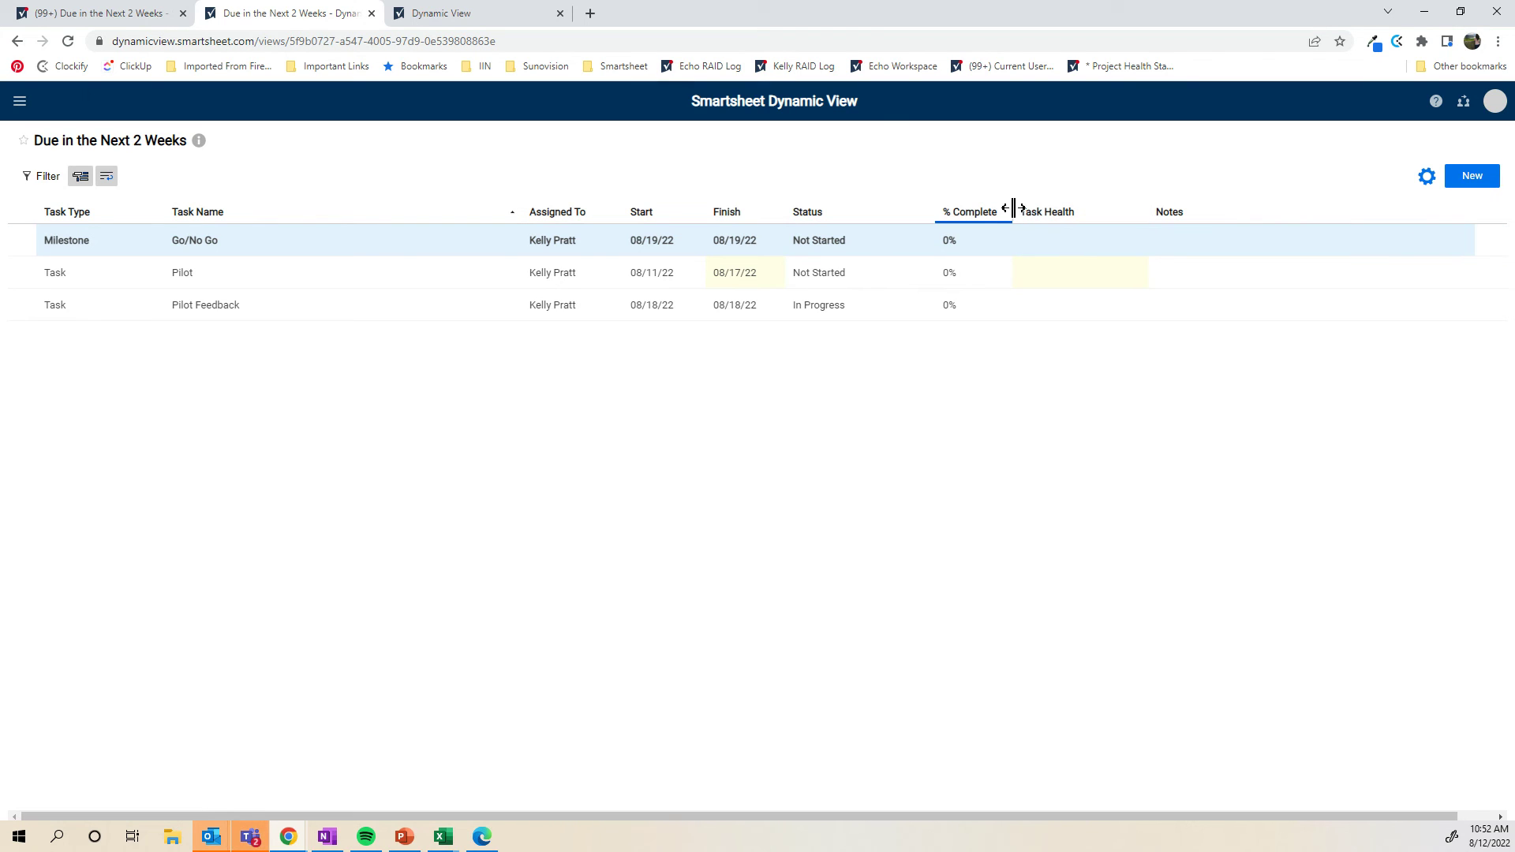
left_click(198, 142)
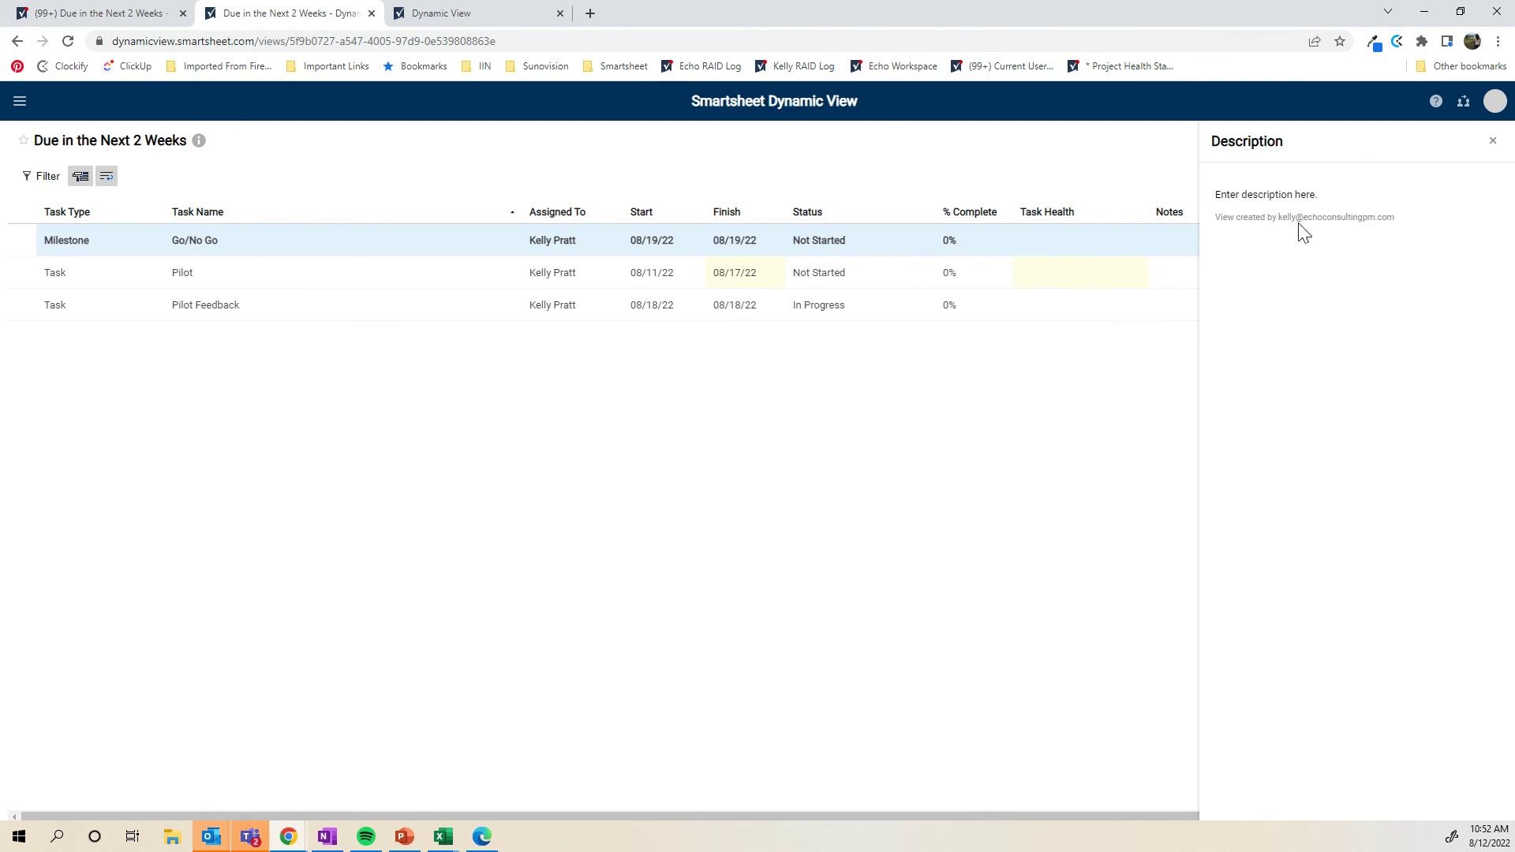
left_click(1493, 141)
- Open the Go/No Go task's details and set Task Health to Yellow and Task Type to Deliverable
left_click(374, 247)
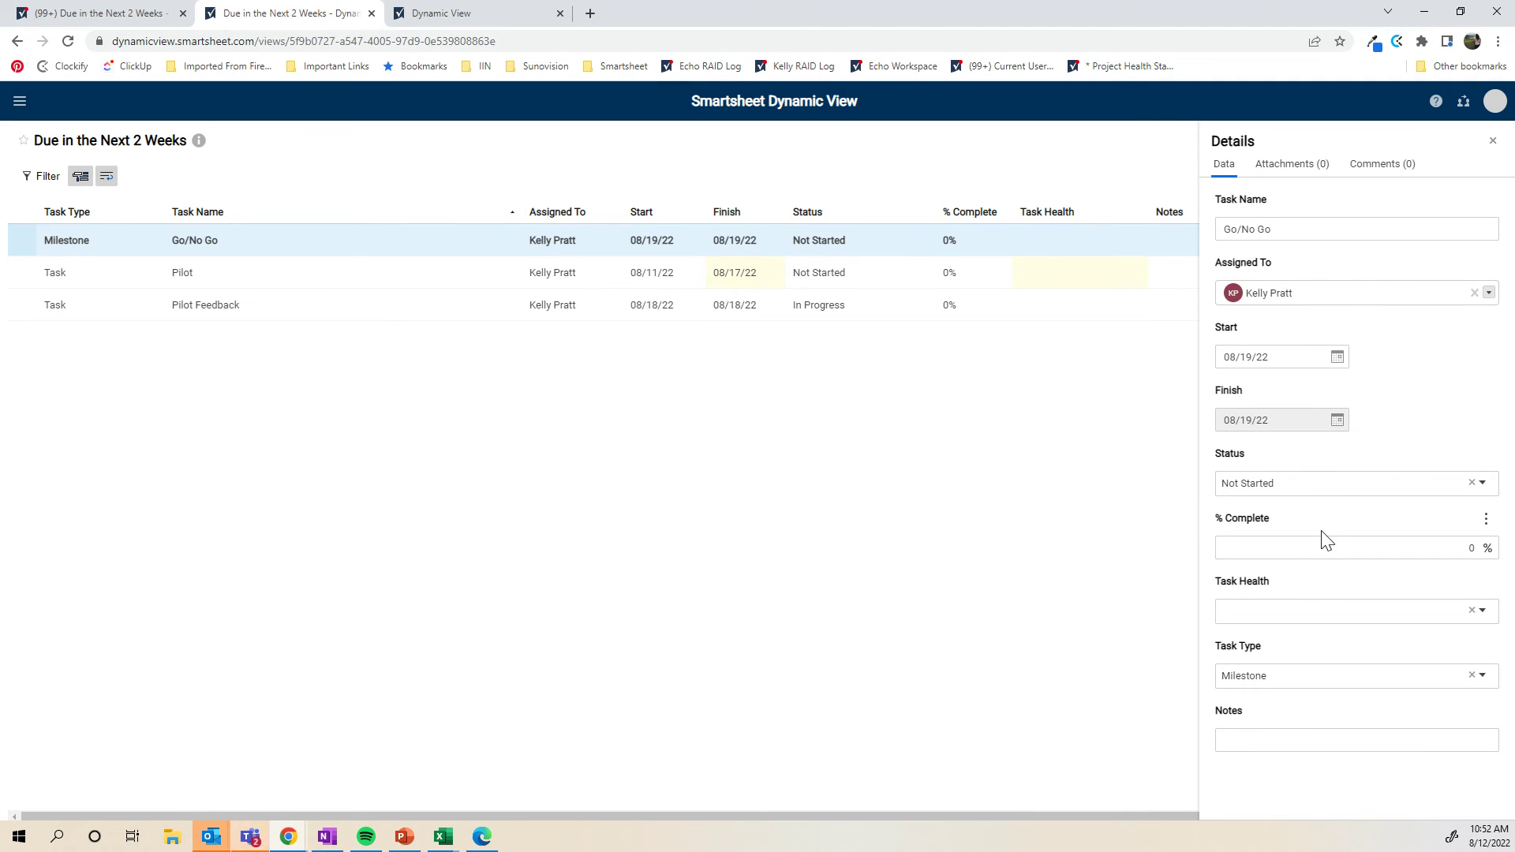
left_click(1307, 613)
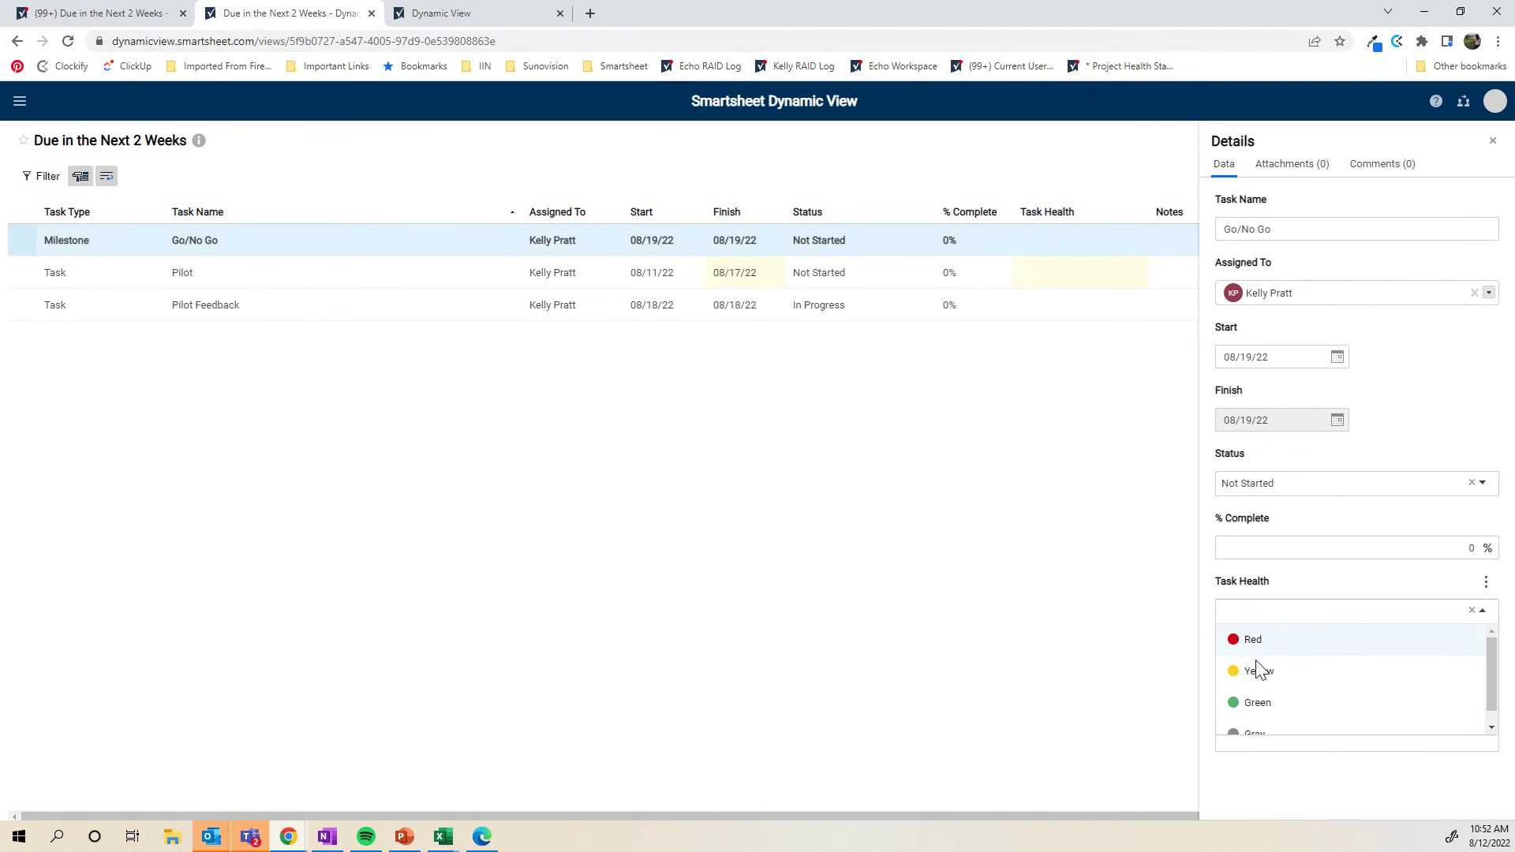
left_click(1263, 670)
left_click(1298, 678)
left_click(1278, 735)
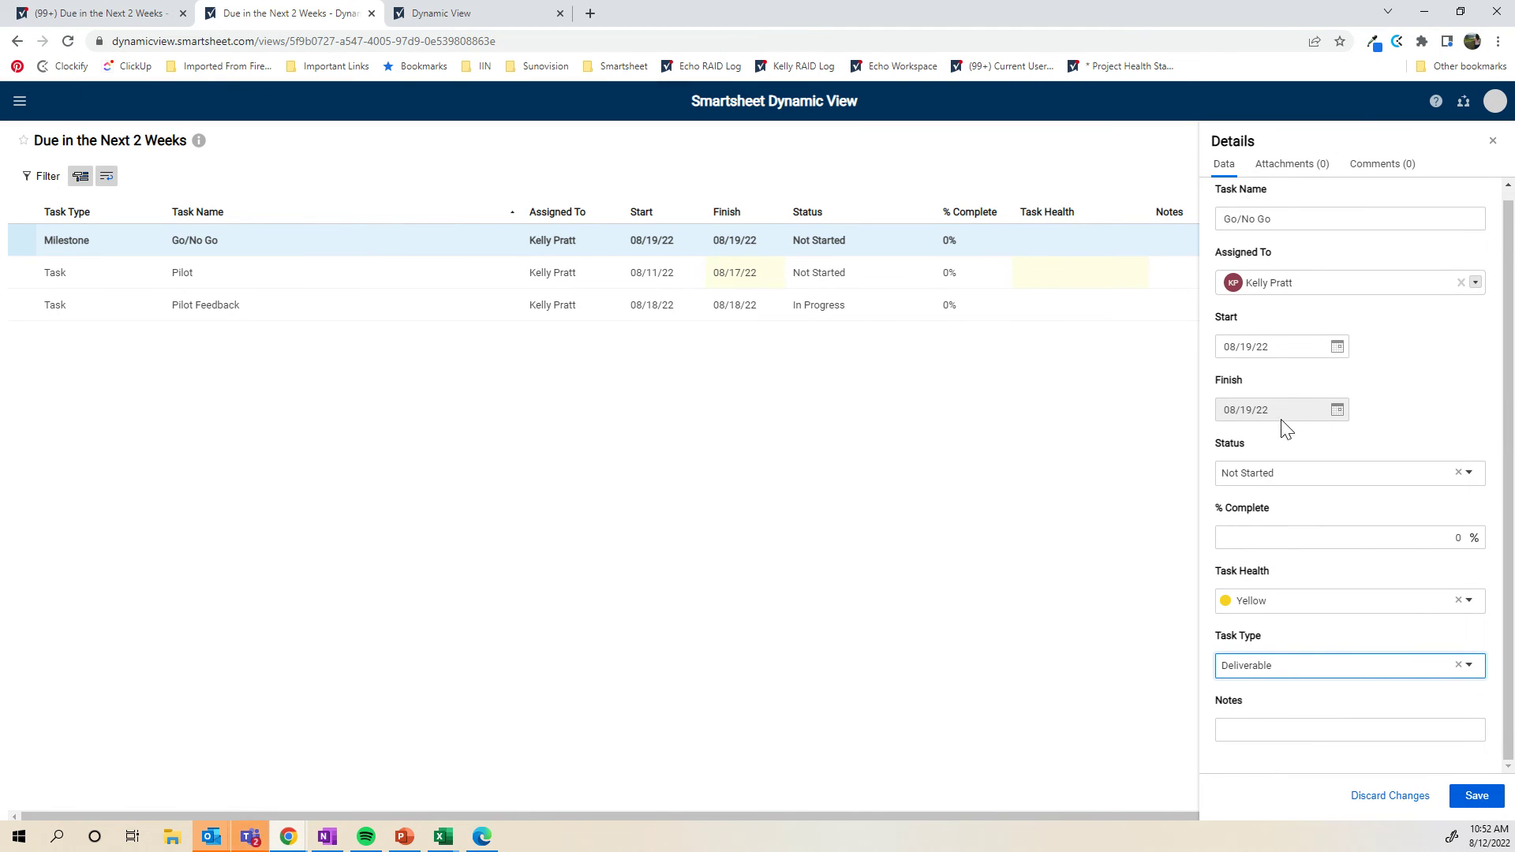
- Save and confirm the Go/No Go task's edited details
left_click(1306, 388)
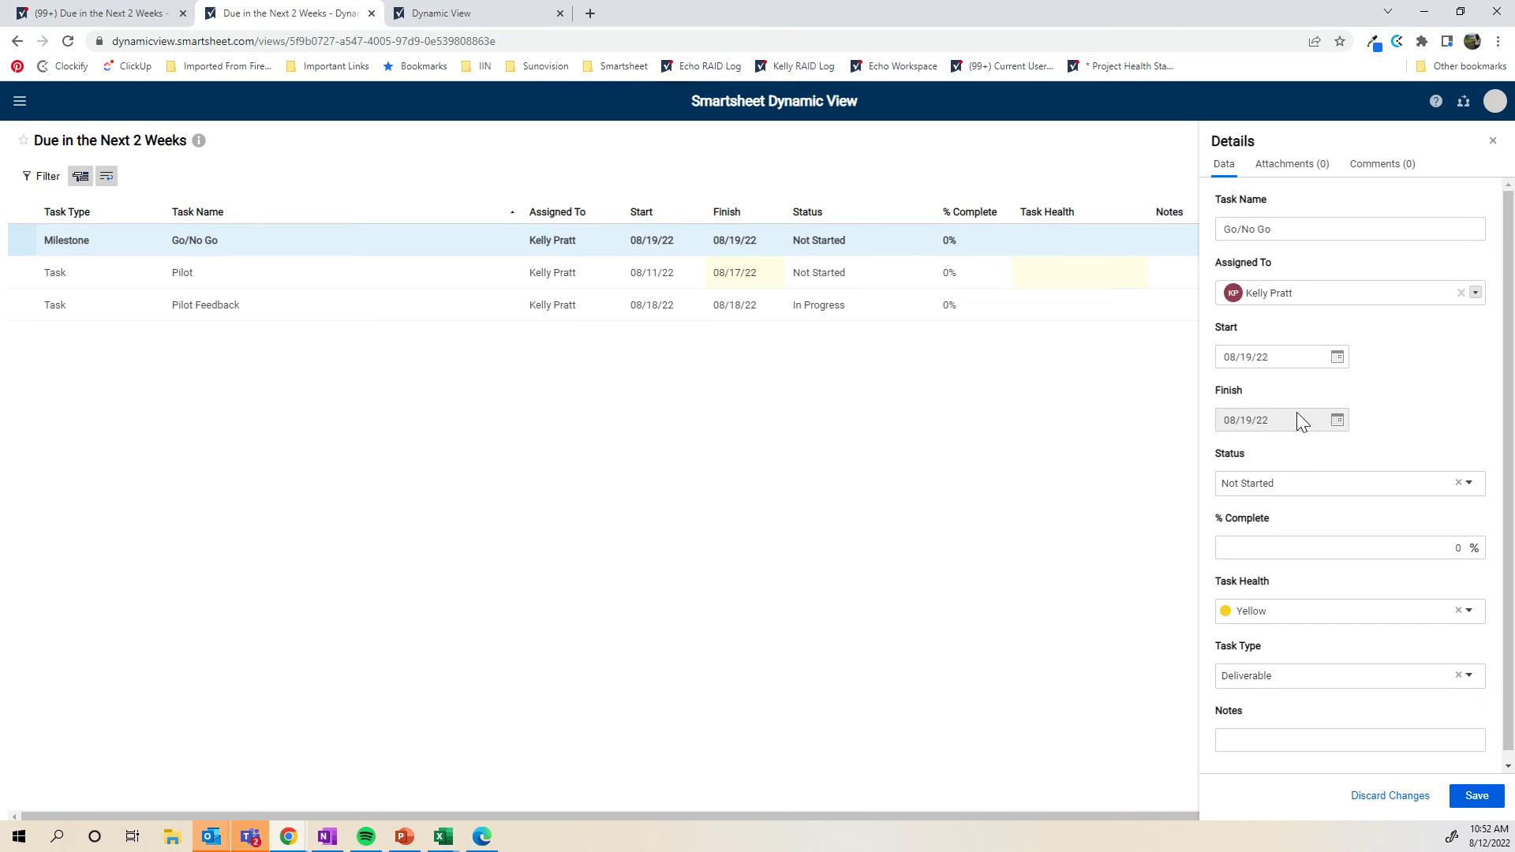
scroll(1296, 411, "down", 1)
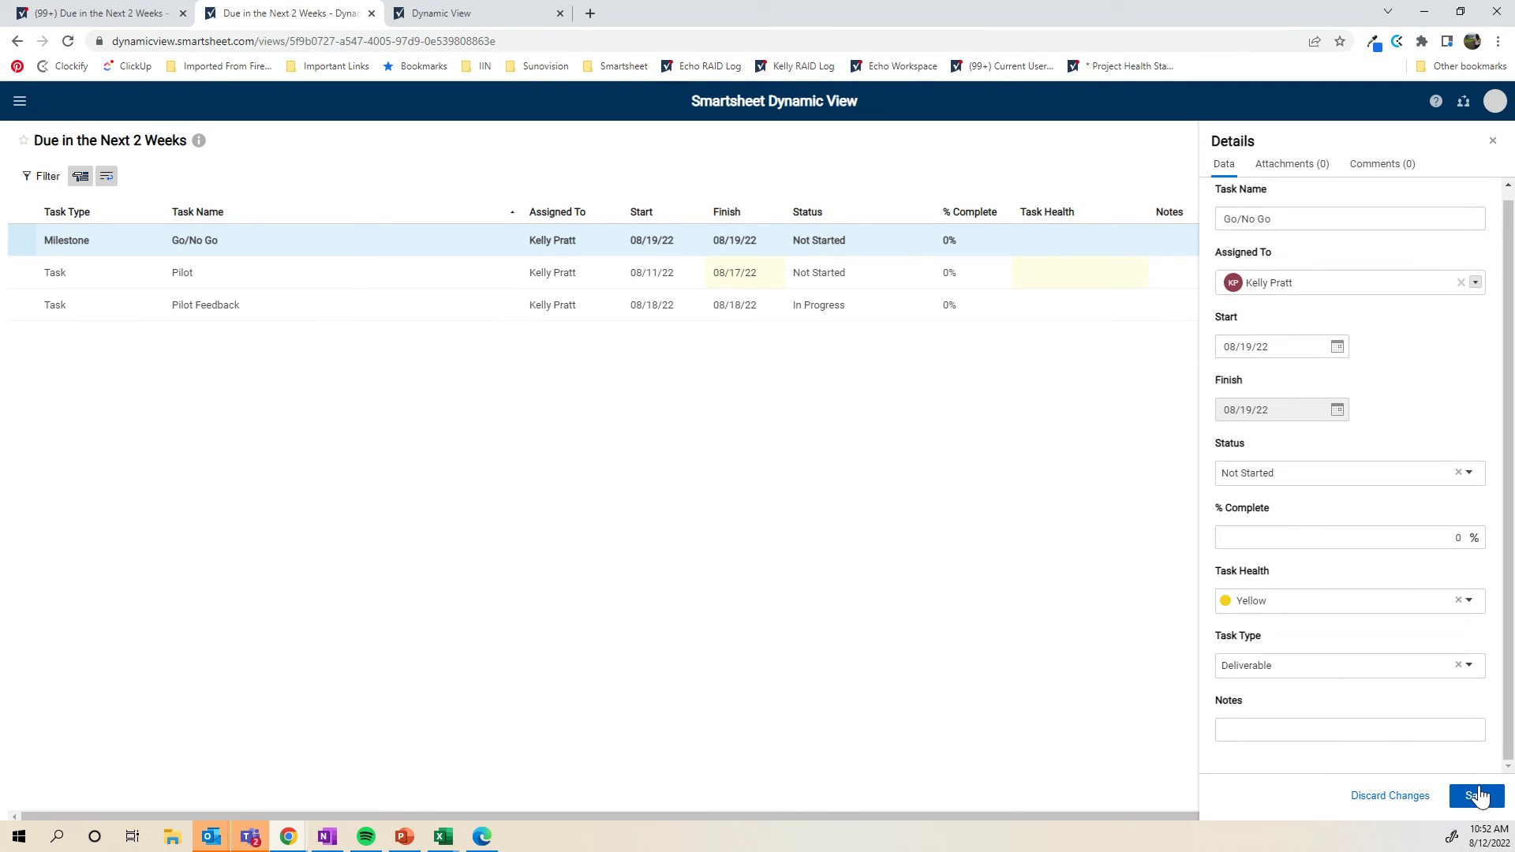
left_click(1492, 140)
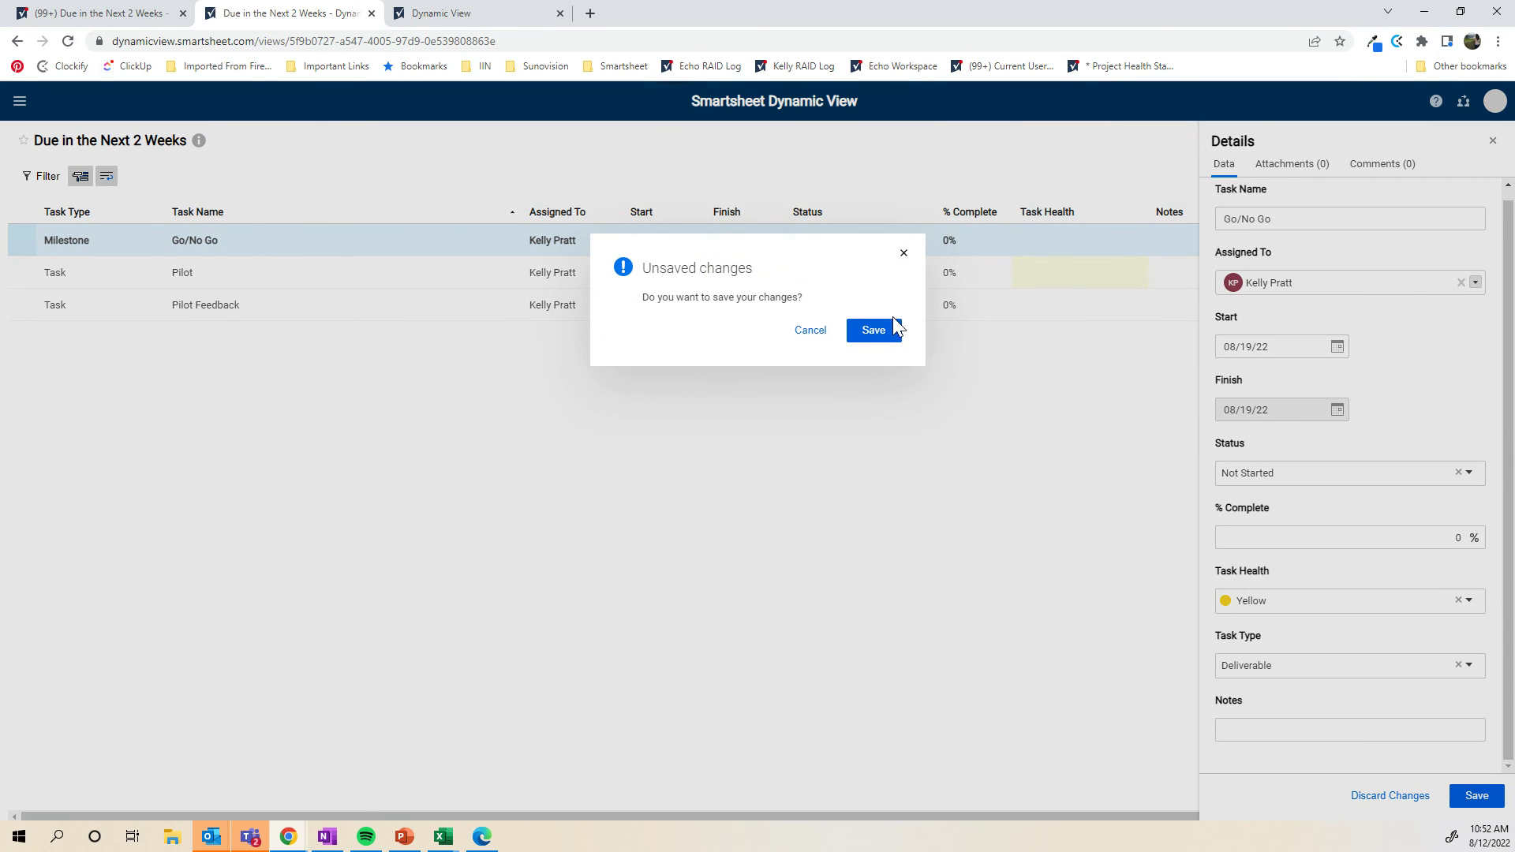
left_click(797, 331)
left_click(1463, 795)
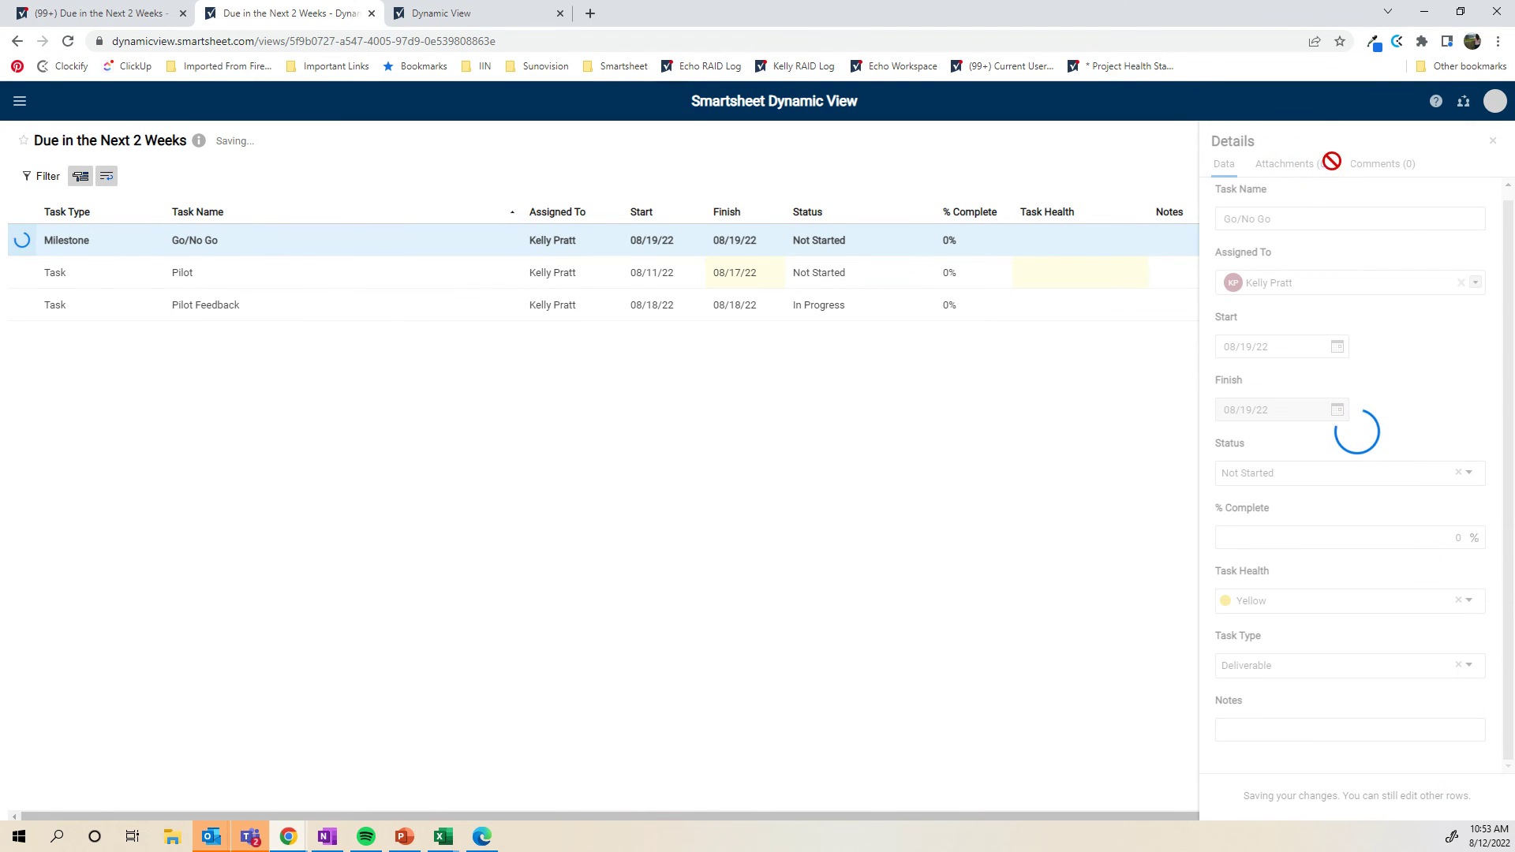
- Check the Go/No Go row's attachments and comments and start a comment
left_click(1283, 166)
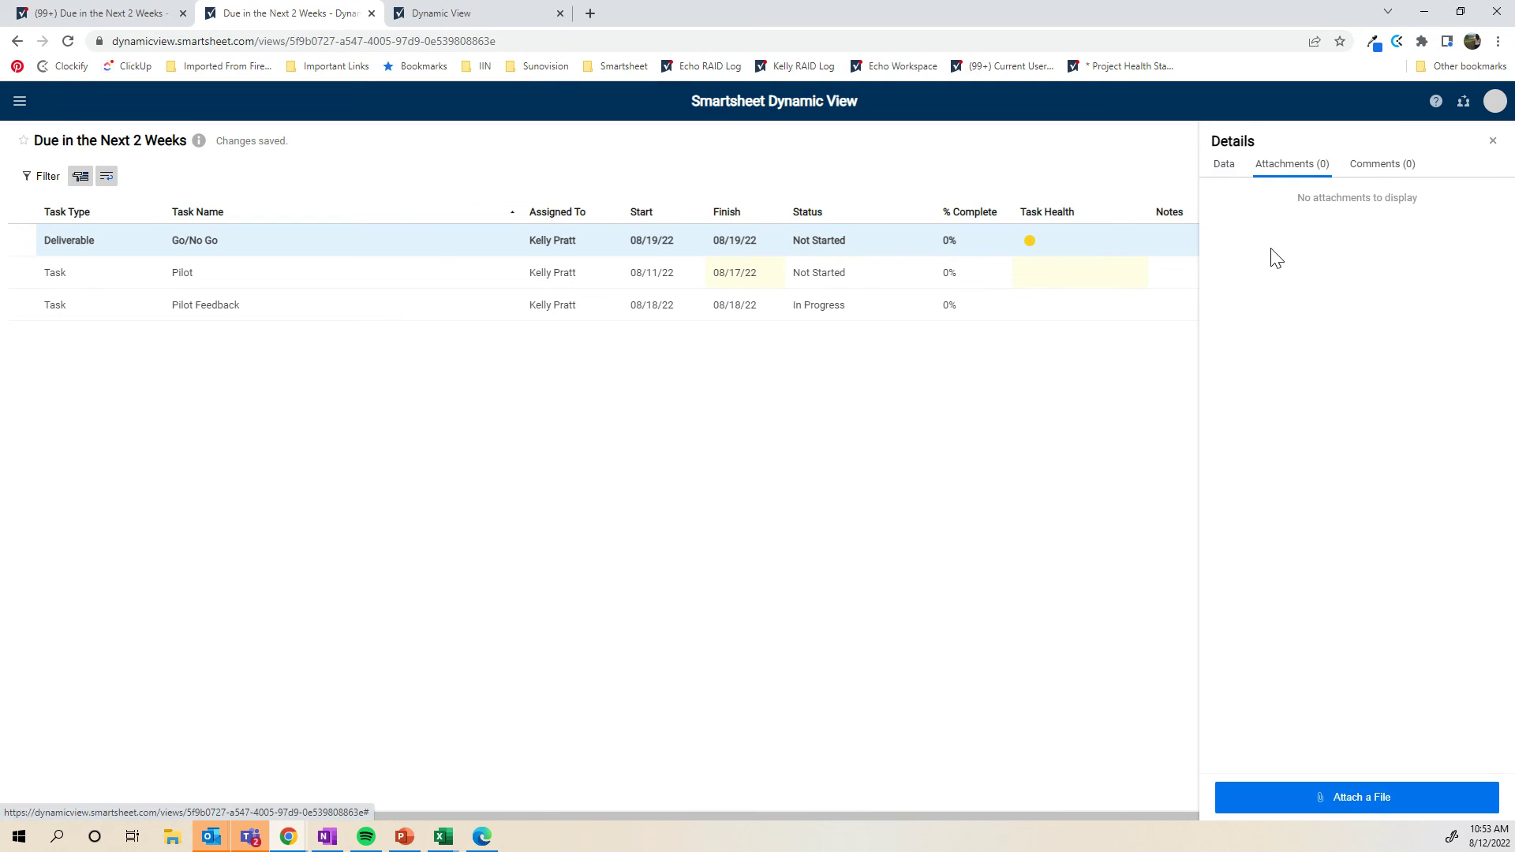
left_click(1402, 164)
left_click(1295, 769)
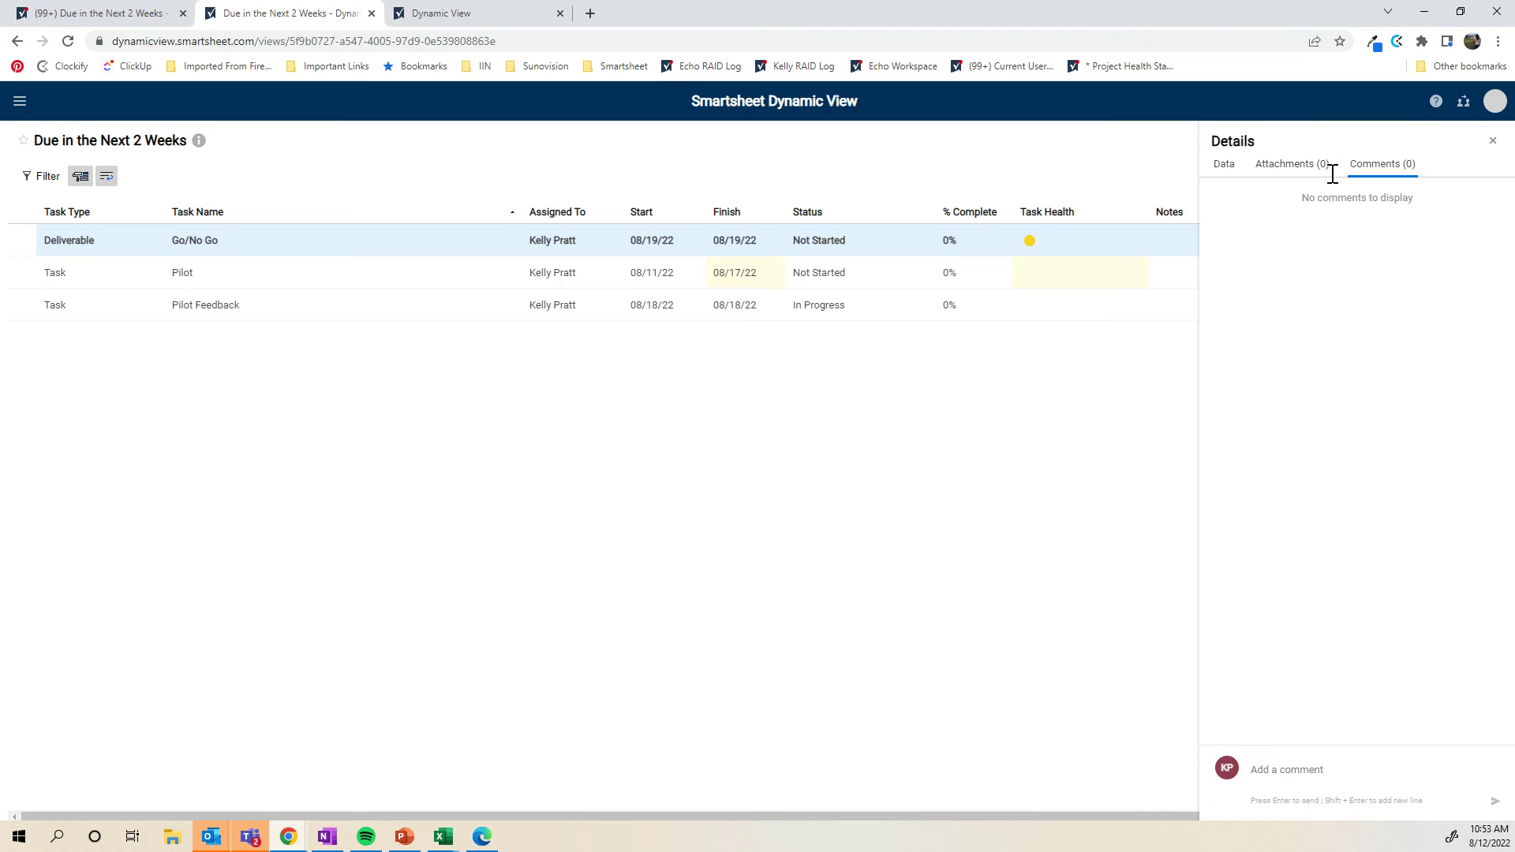
- Close the row's details, then bring up and dismiss a blank new-row form
left_click(1491, 141)
left_click(1467, 173)
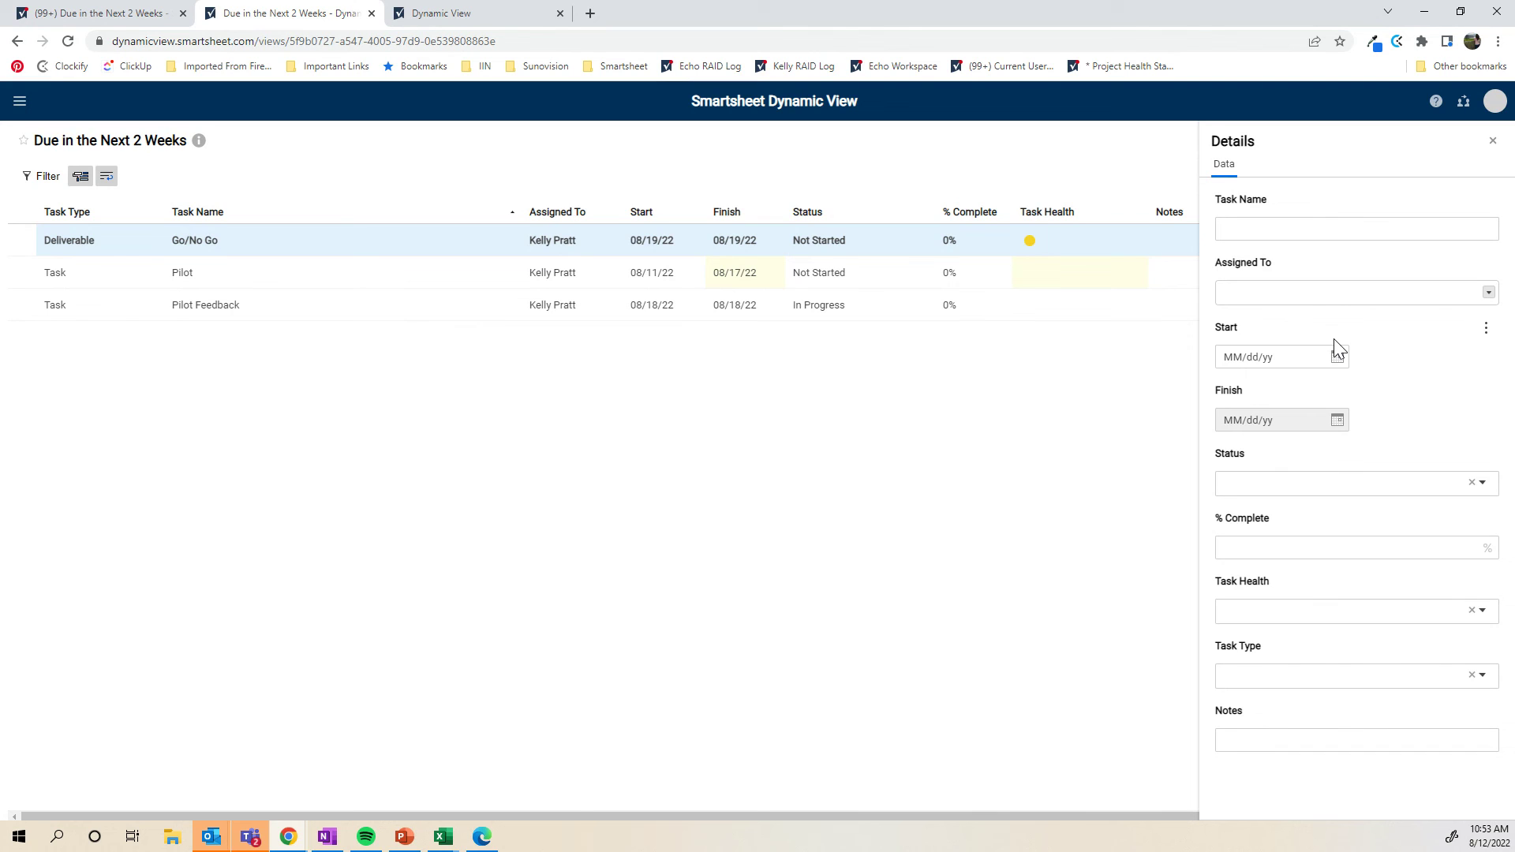
left_click(1491, 142)
- Open the Project Dashboard from the Dashboard Assets > Project - KP folder
left_click(150, 11)
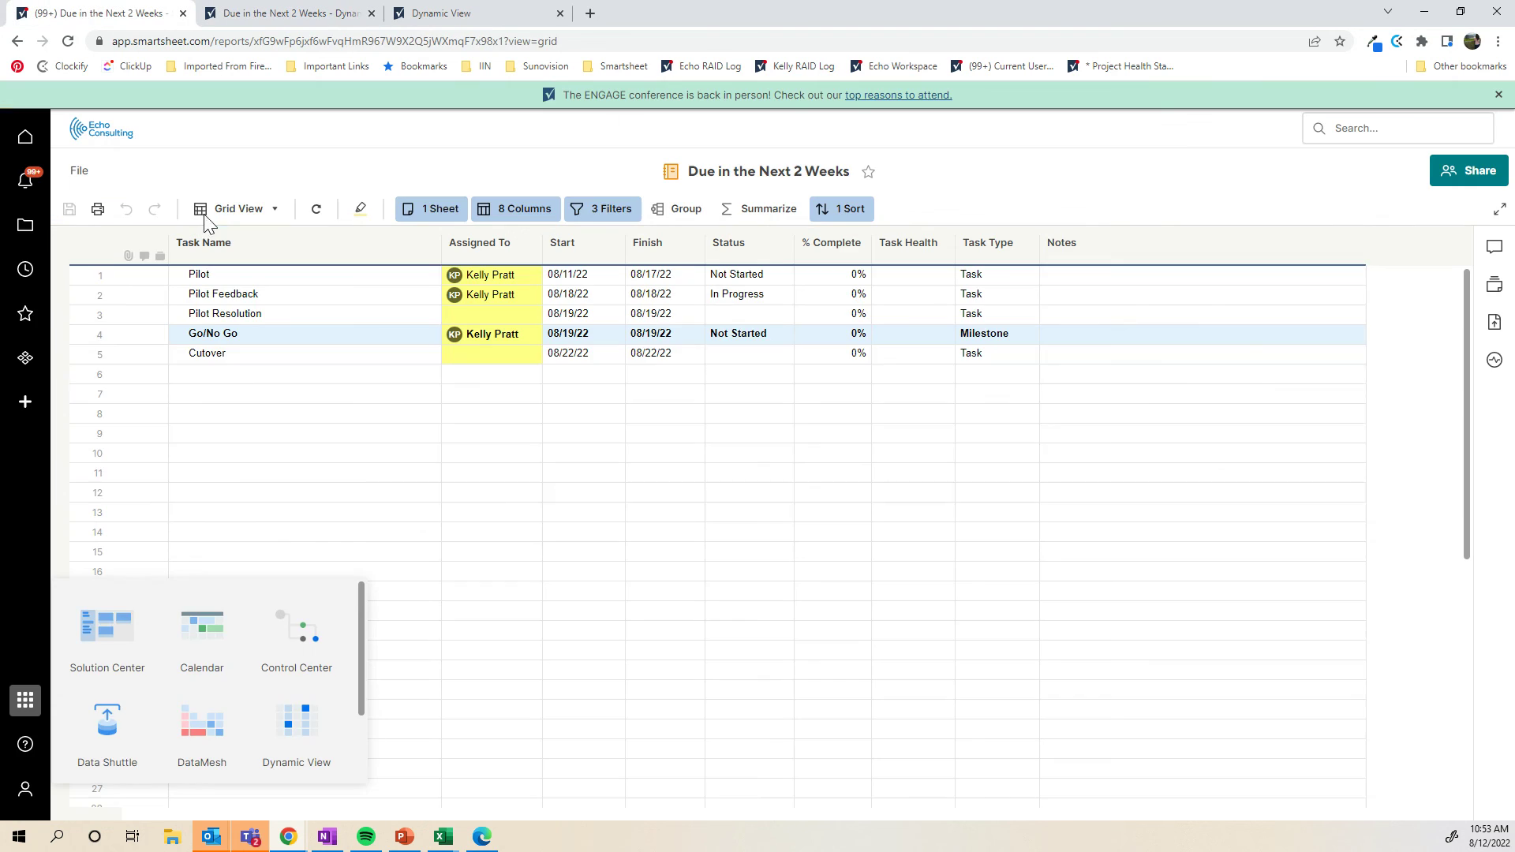
left_click(30, 226)
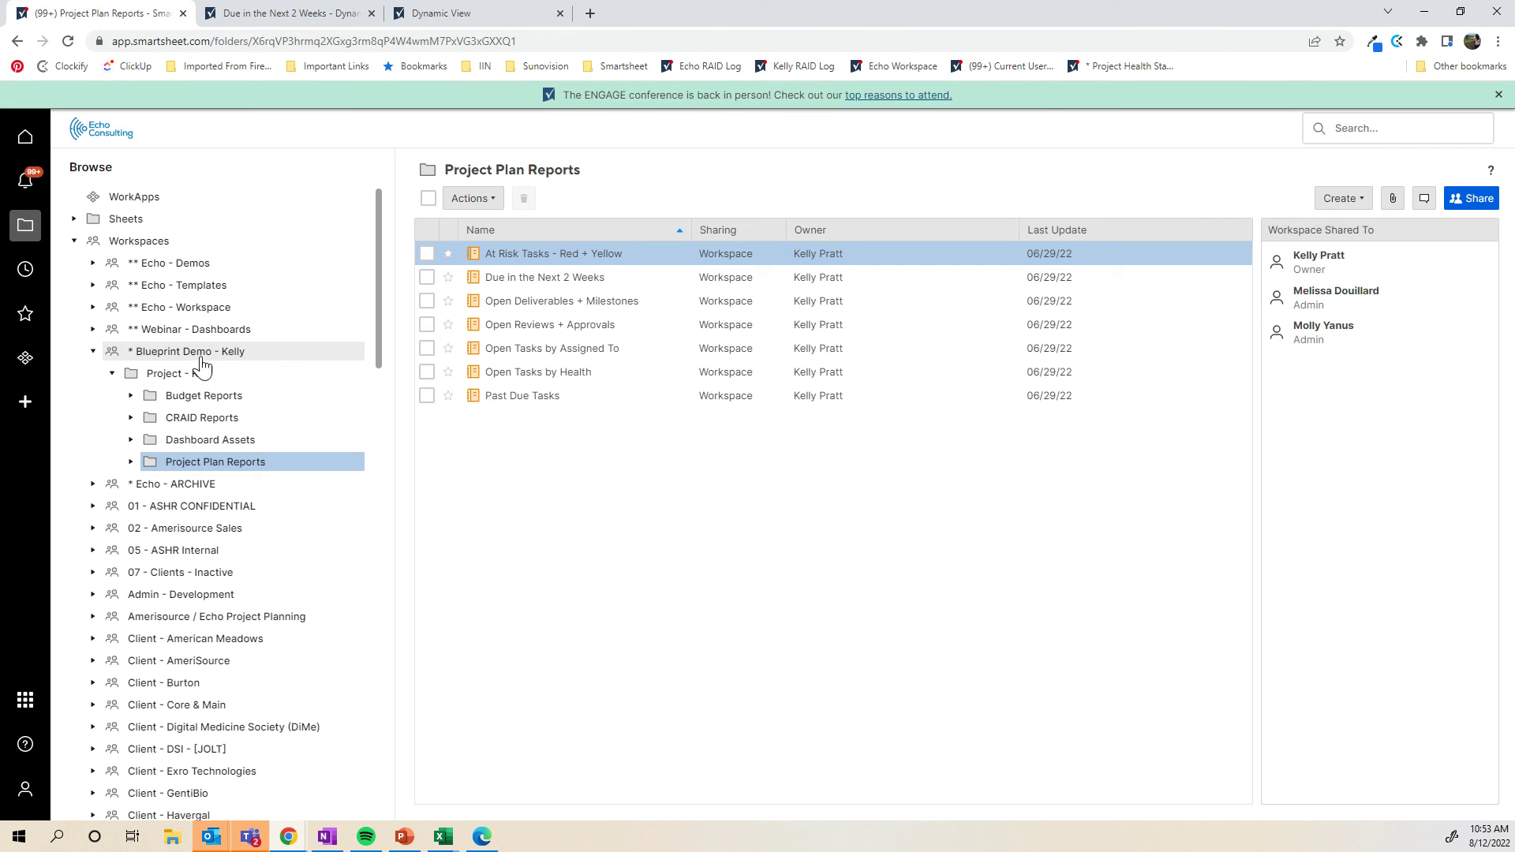
left_click(201, 442)
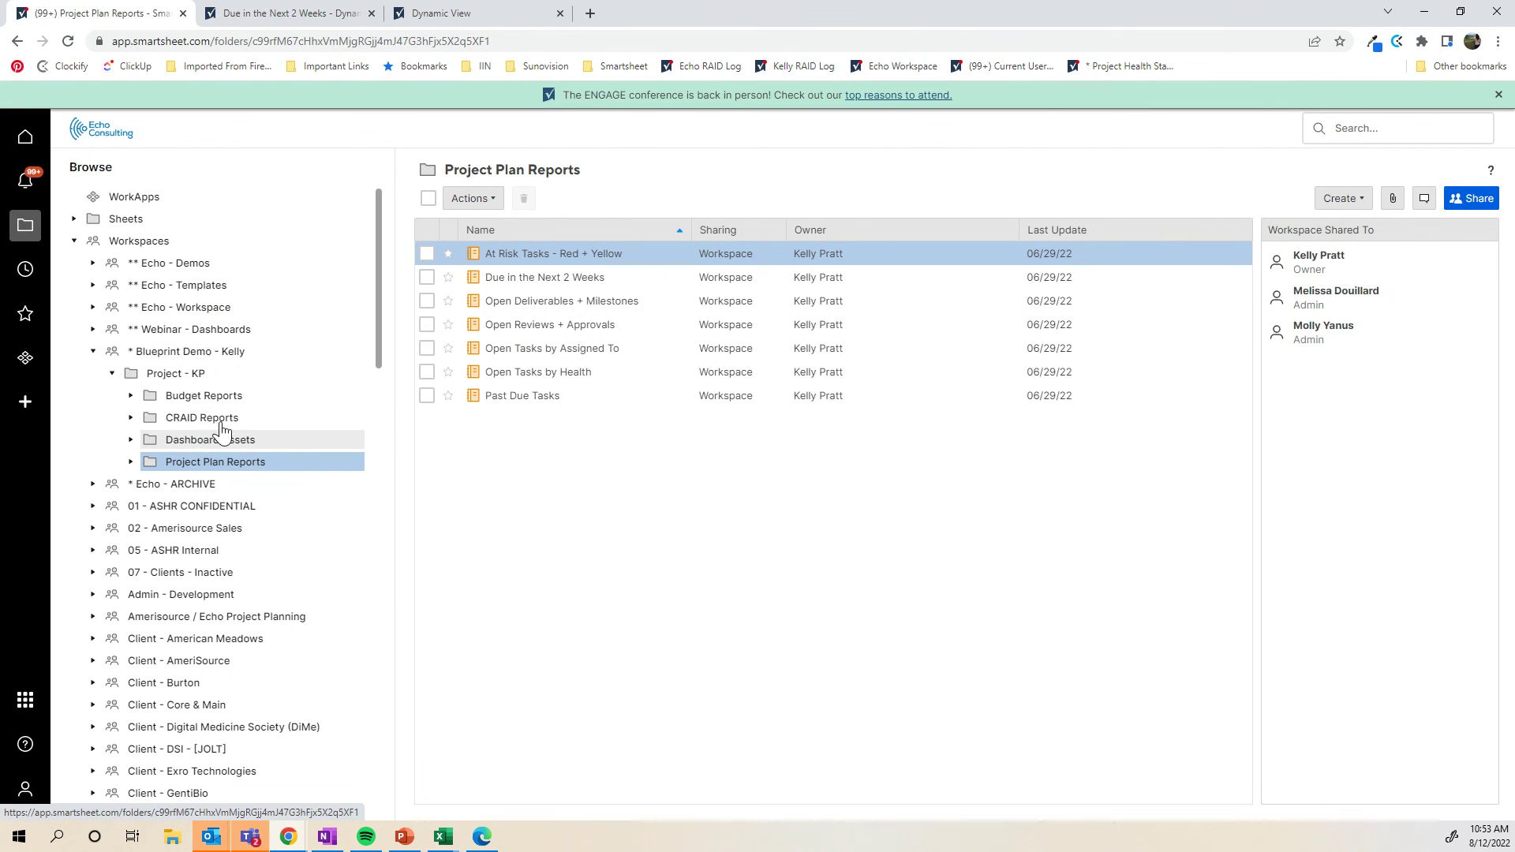
left_click(304, 371)
left_click(527, 443)
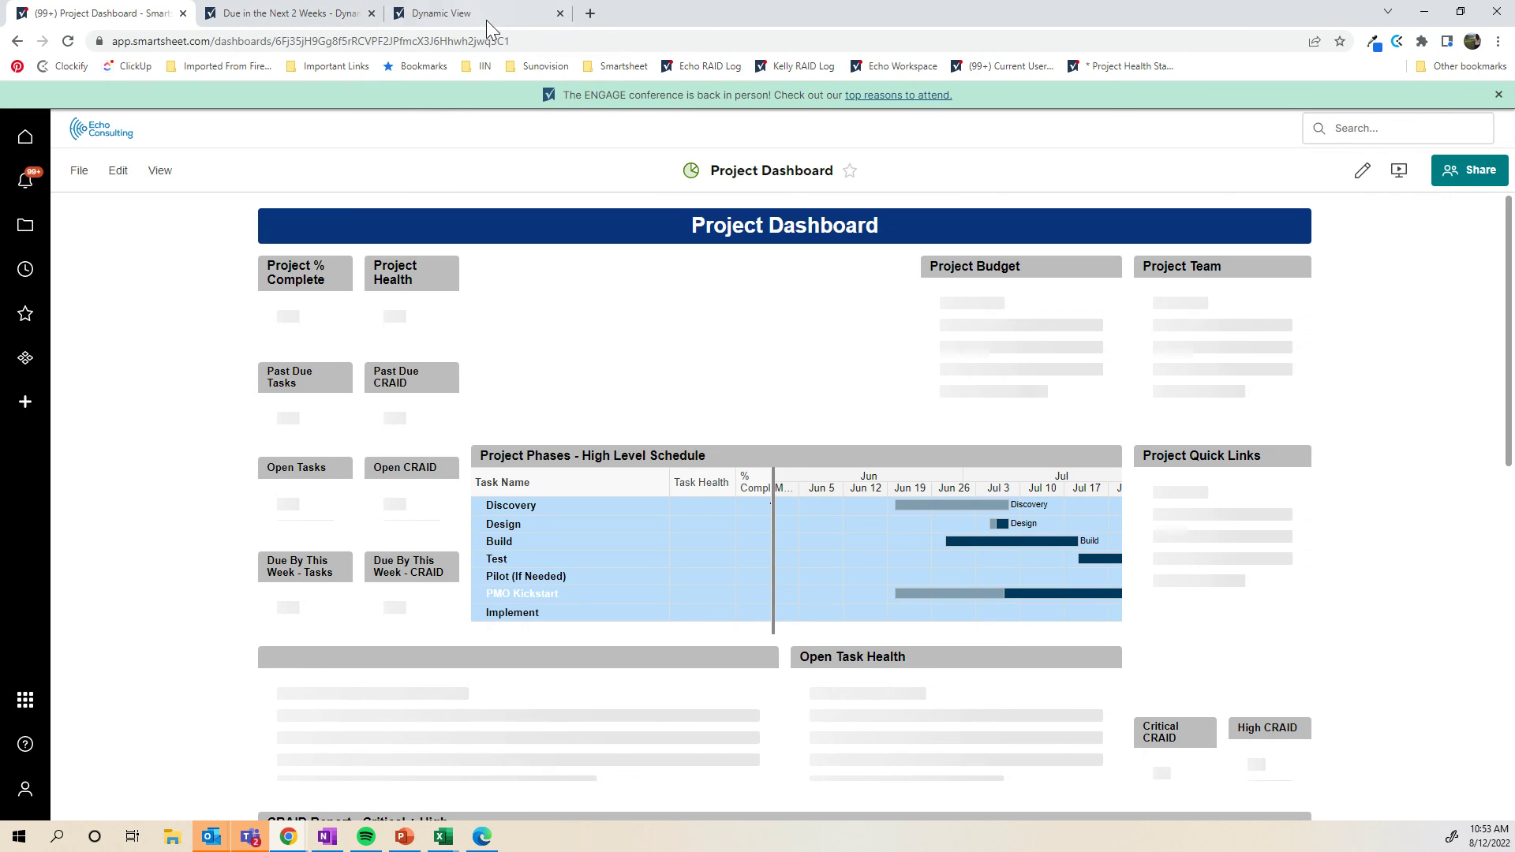
- Select the Due in the Next 2 Weeks view's web address and return to the dashboard
left_click(492, 17)
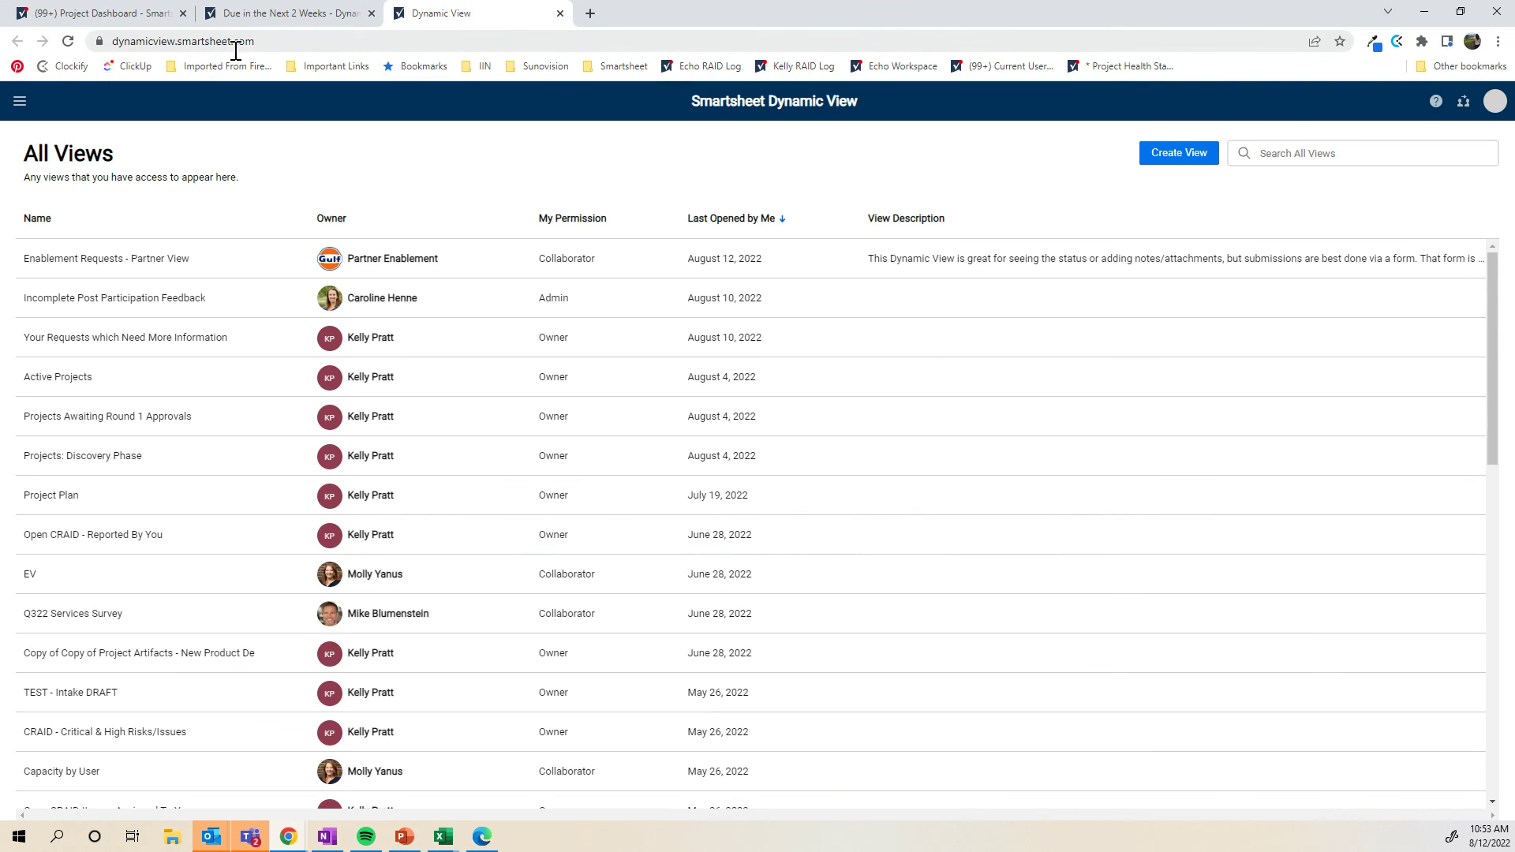
left_click(310, 17)
left_click(292, 41)
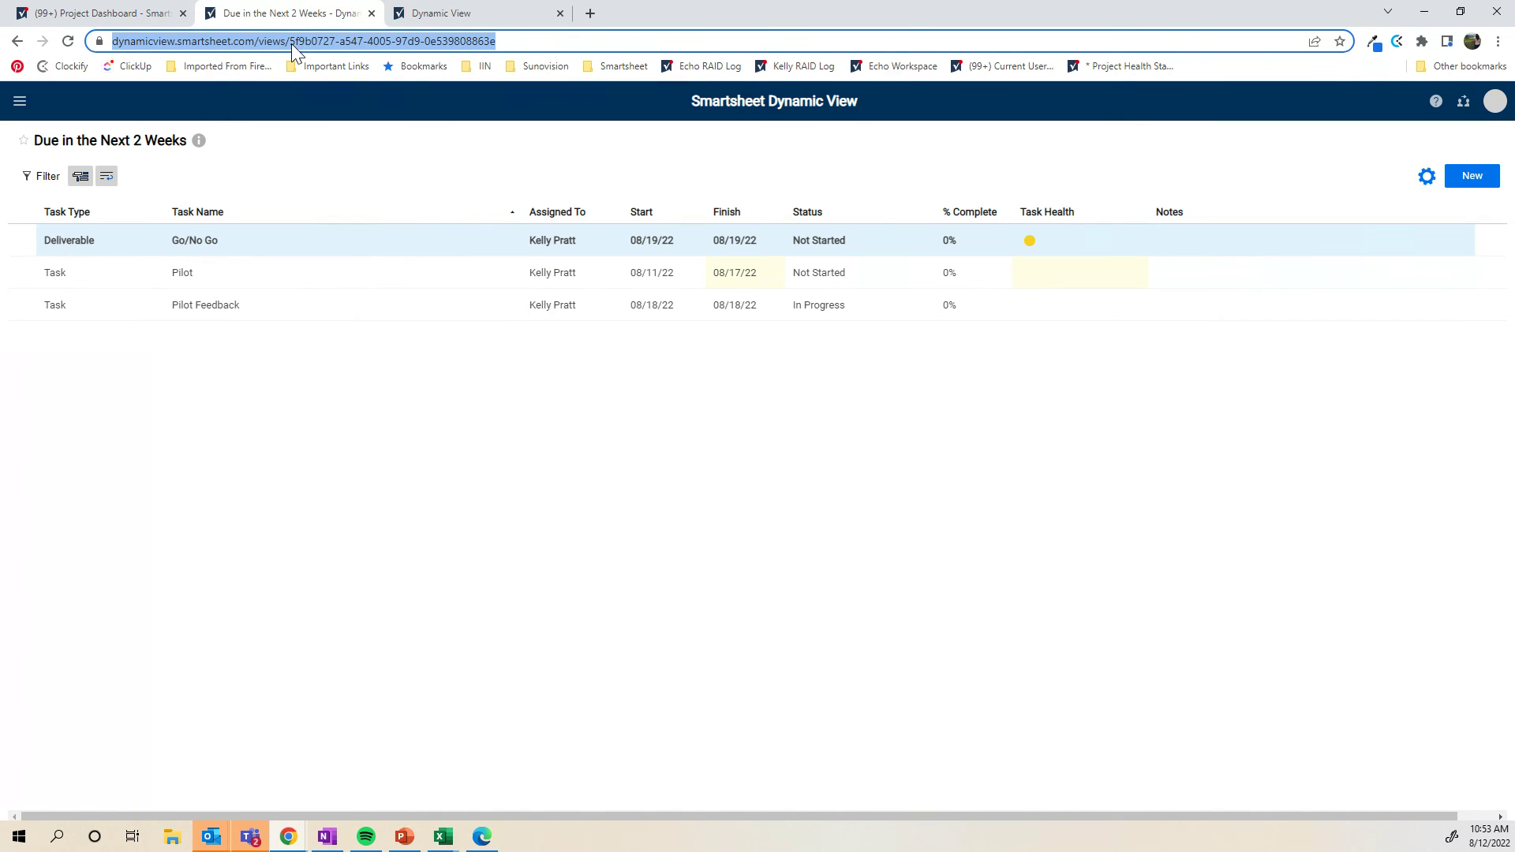
left_click(123, 12)
- Add a Web Content widget to the dashboard with the view's pasted URL
left_click(1351, 180)
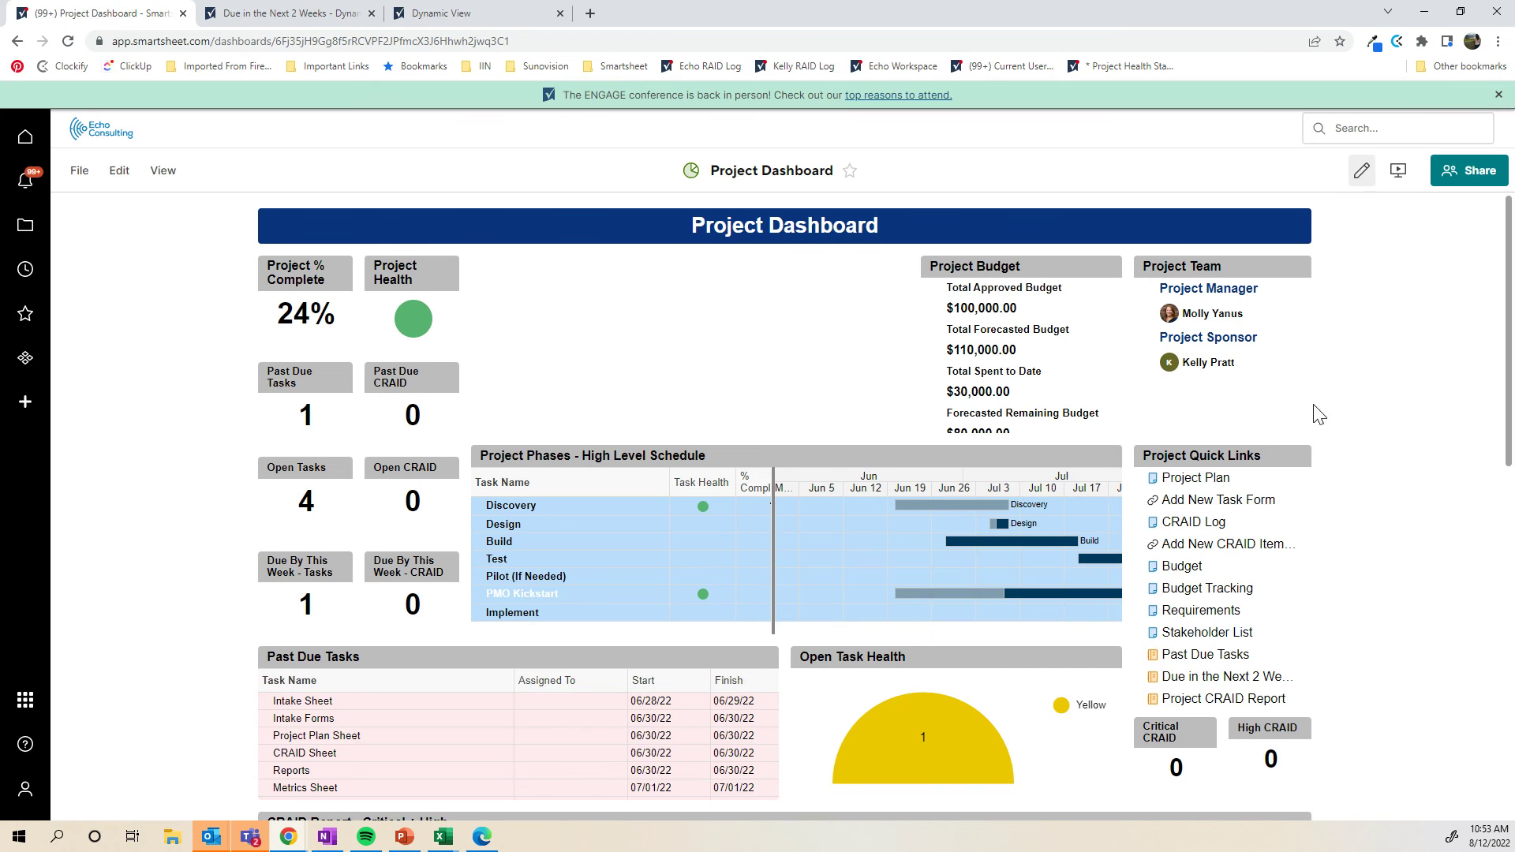
left_click(1495, 251)
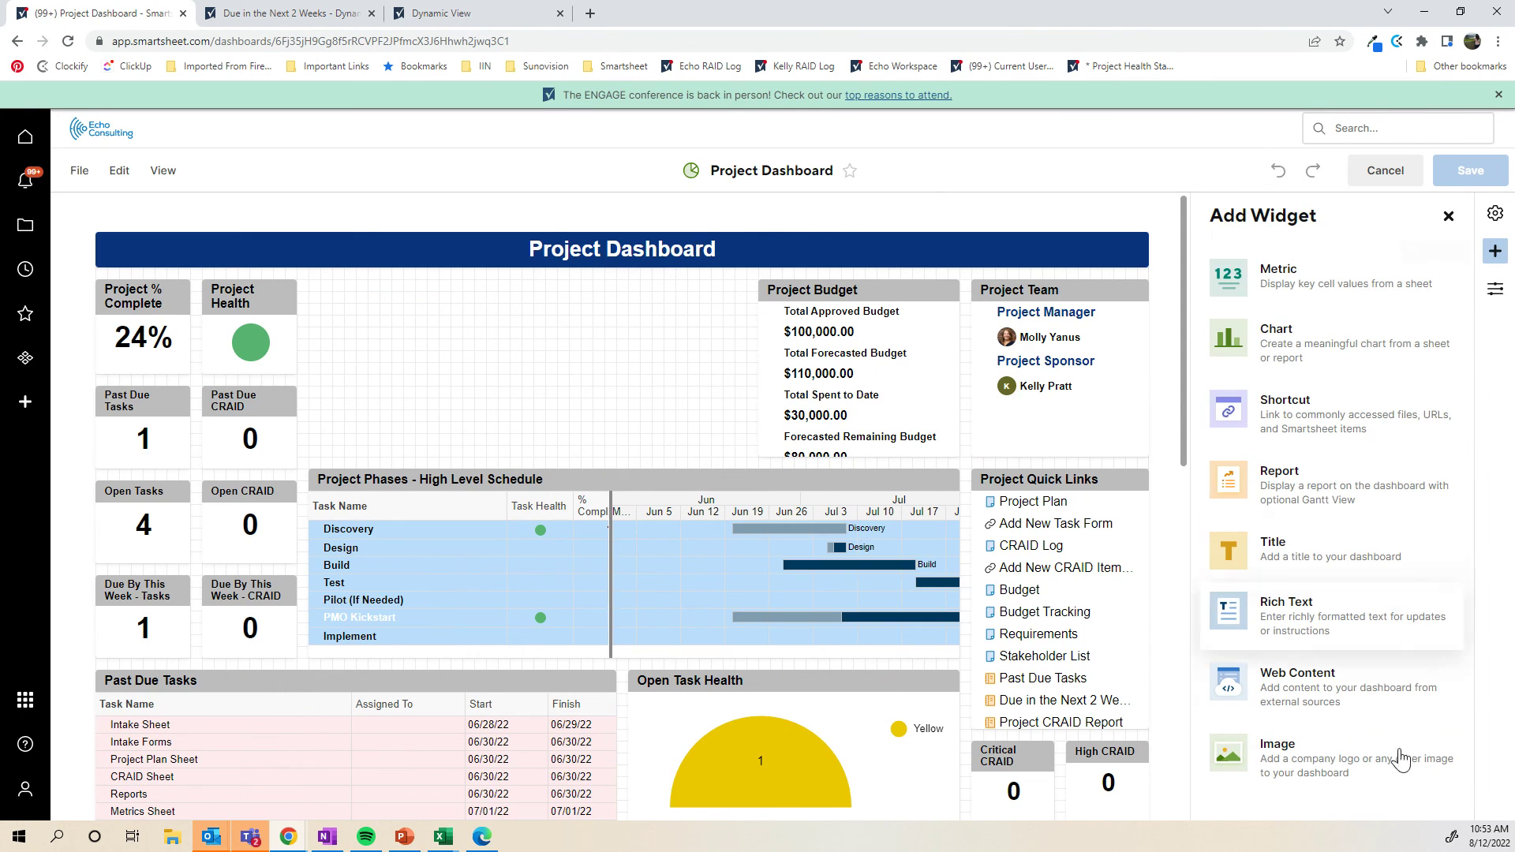
left_click(1334, 699)
left_click(1267, 314)
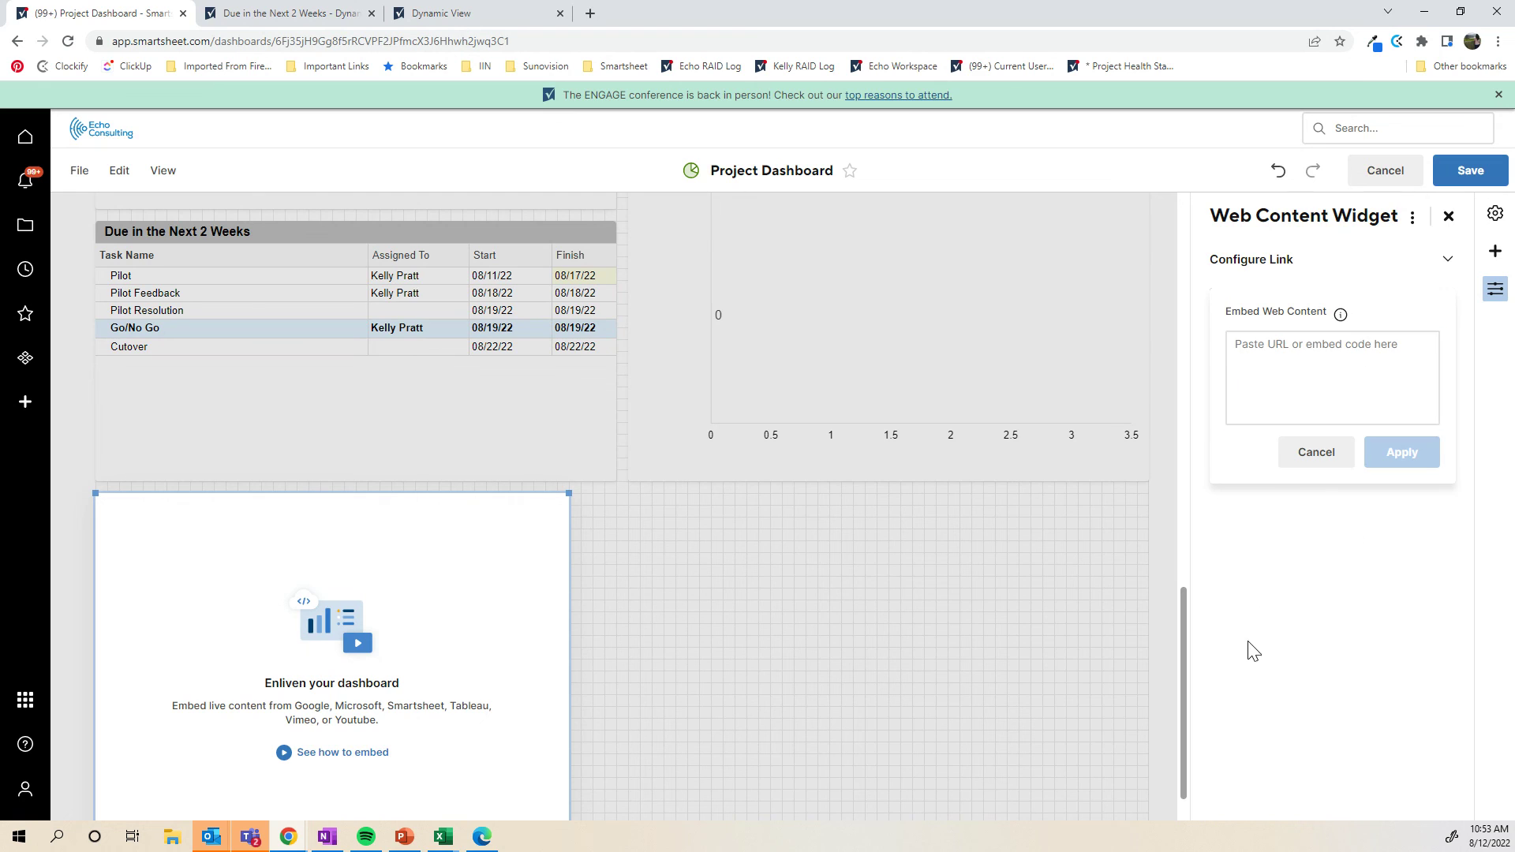
key("ctrl+v")
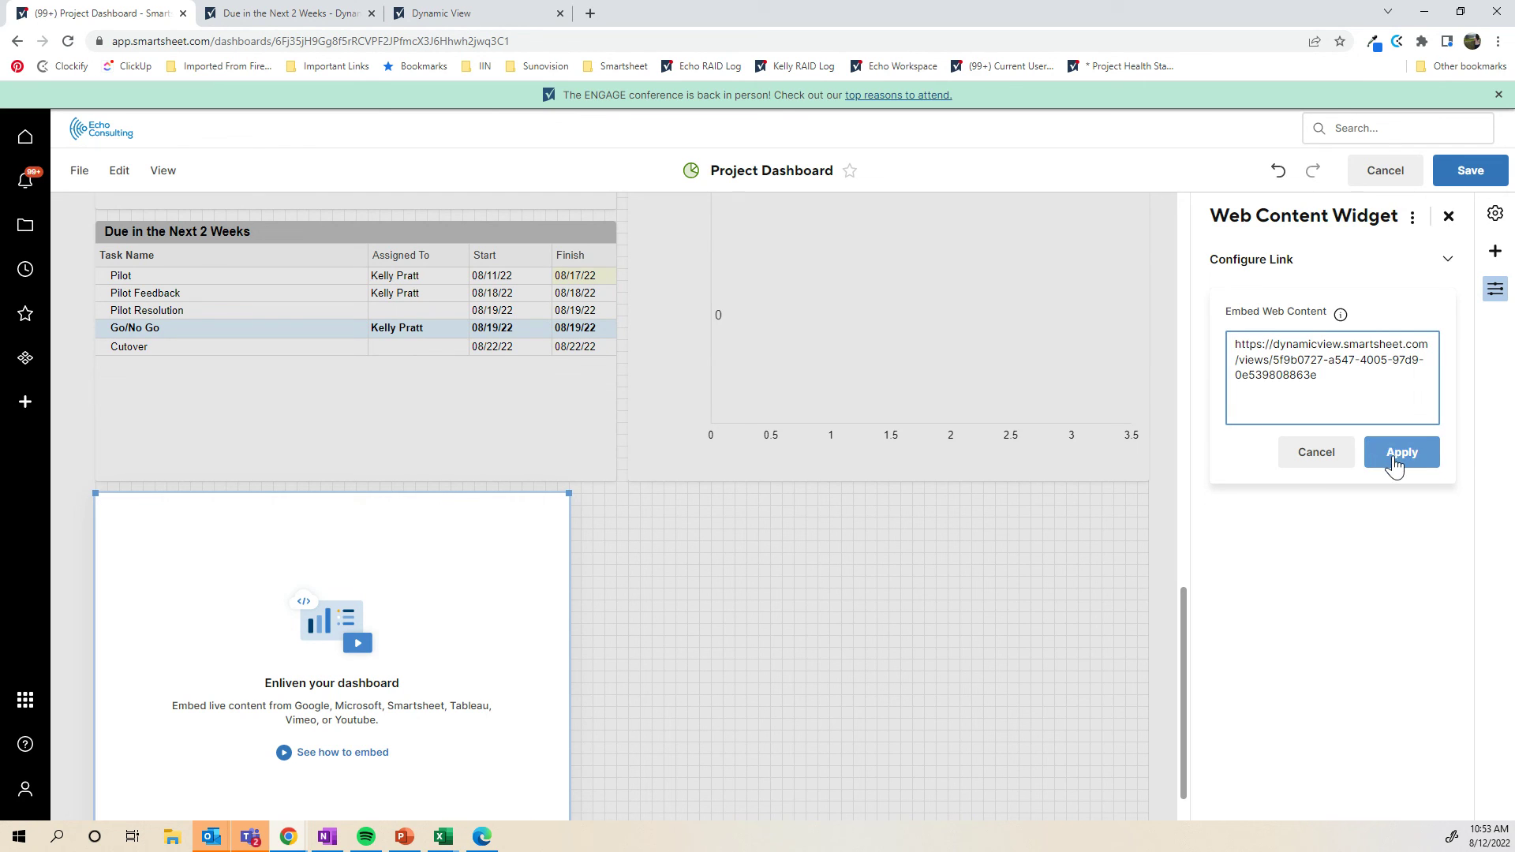
left_click(1392, 459)
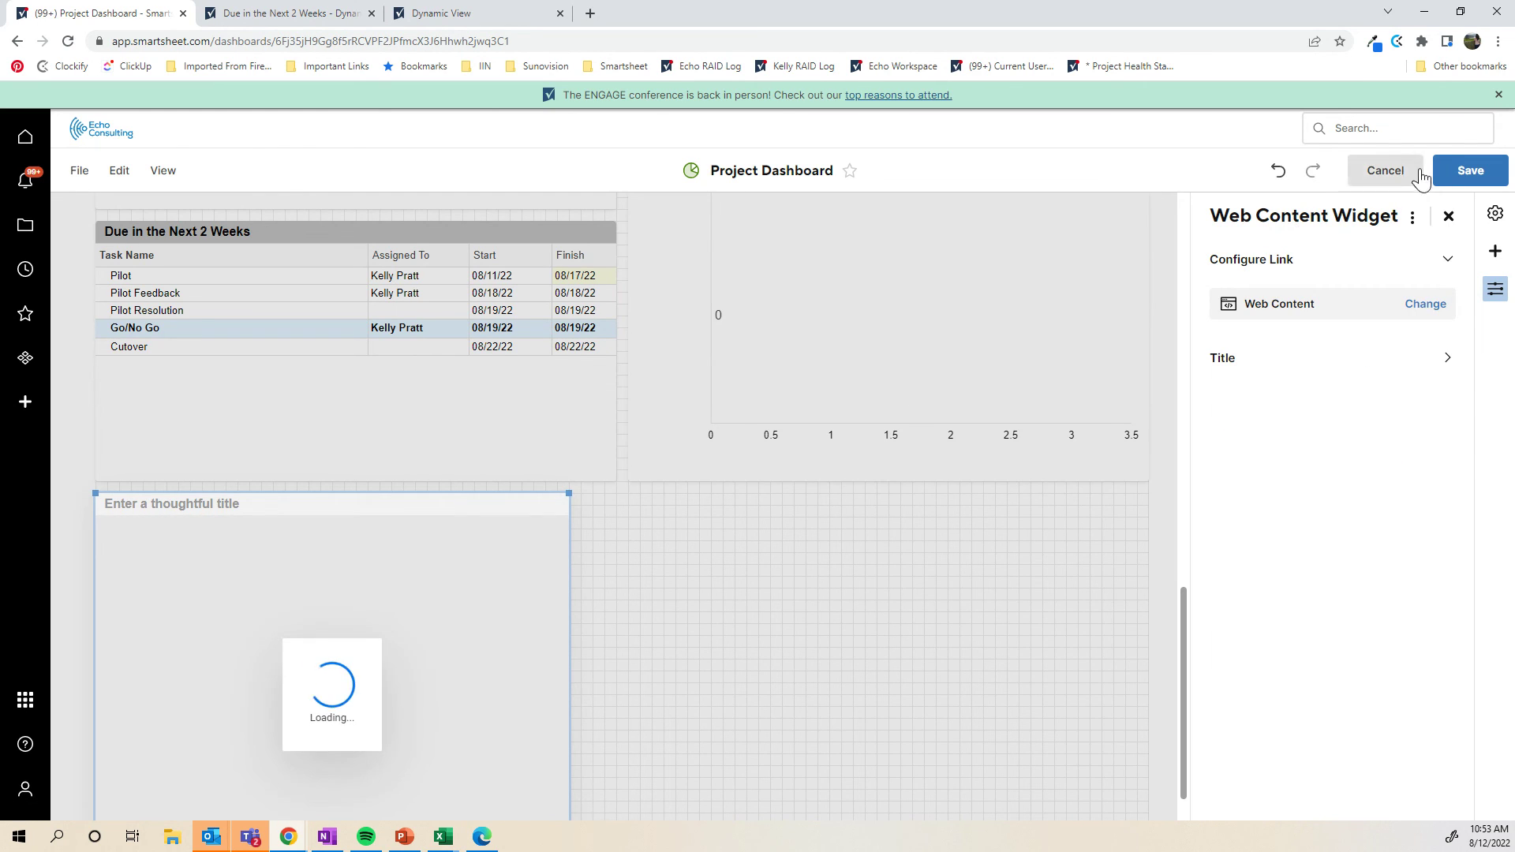
- Stretch the widget across the dashboard, hide its title, and save the dashboard
scroll(686, 590, "down", 1)
left_click_drag(566, 798, 1149, 811)
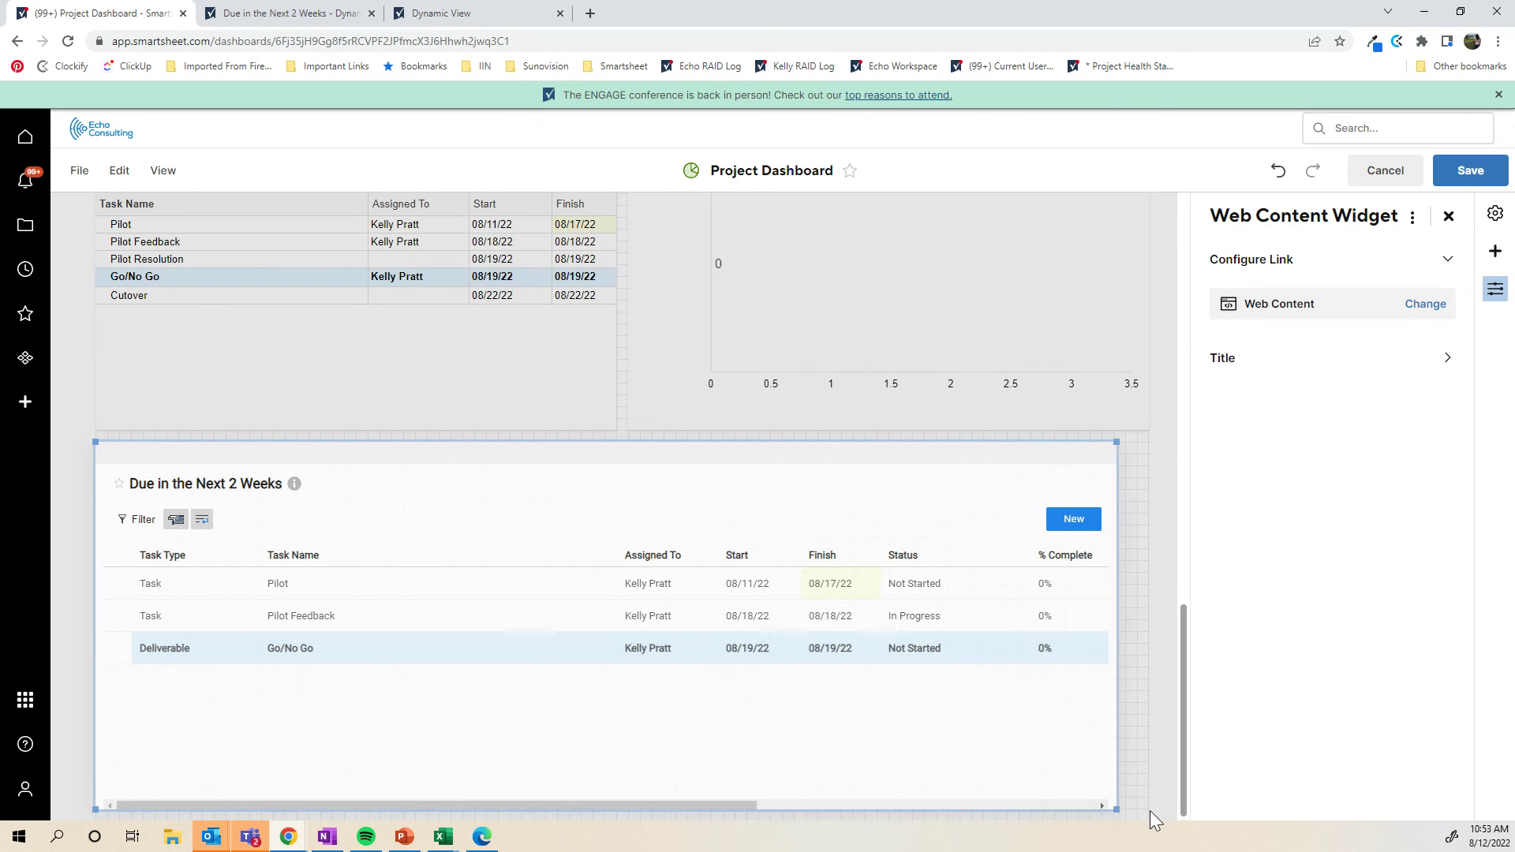
left_click(1034, 447)
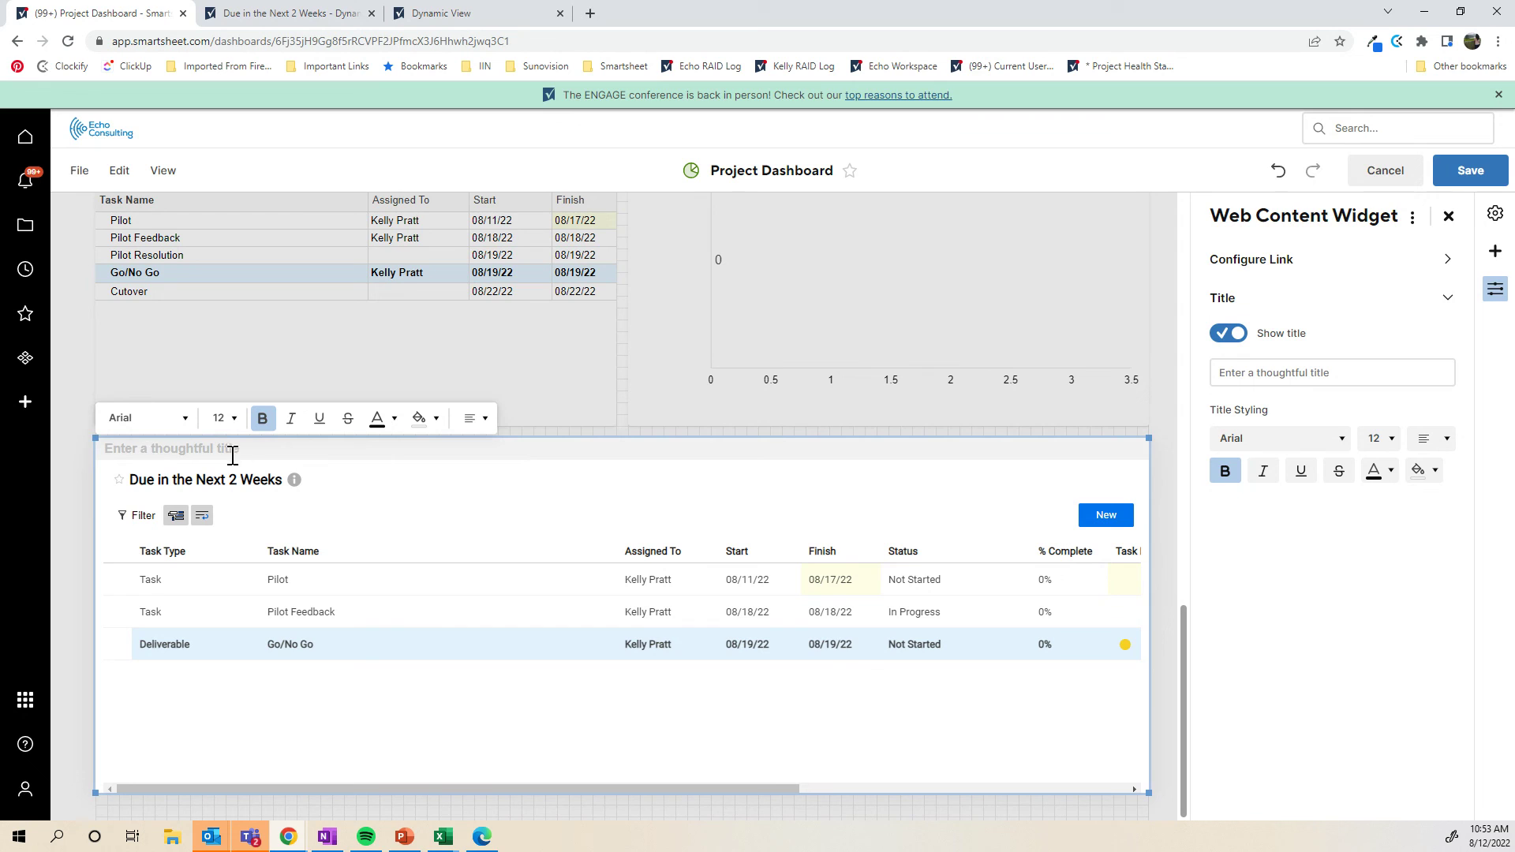
left_click(1227, 335)
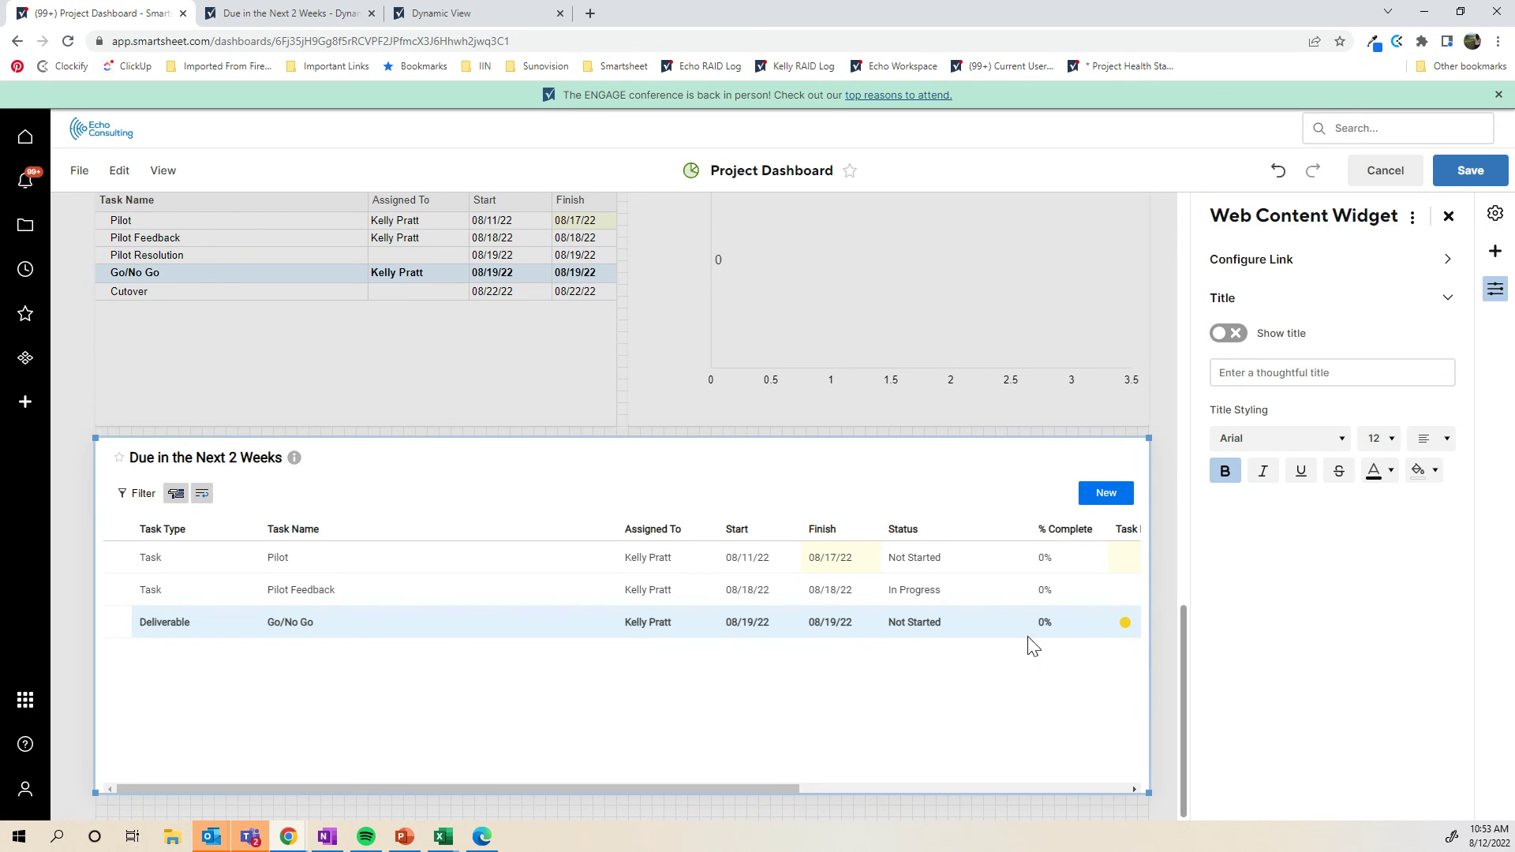
left_click(1469, 171)
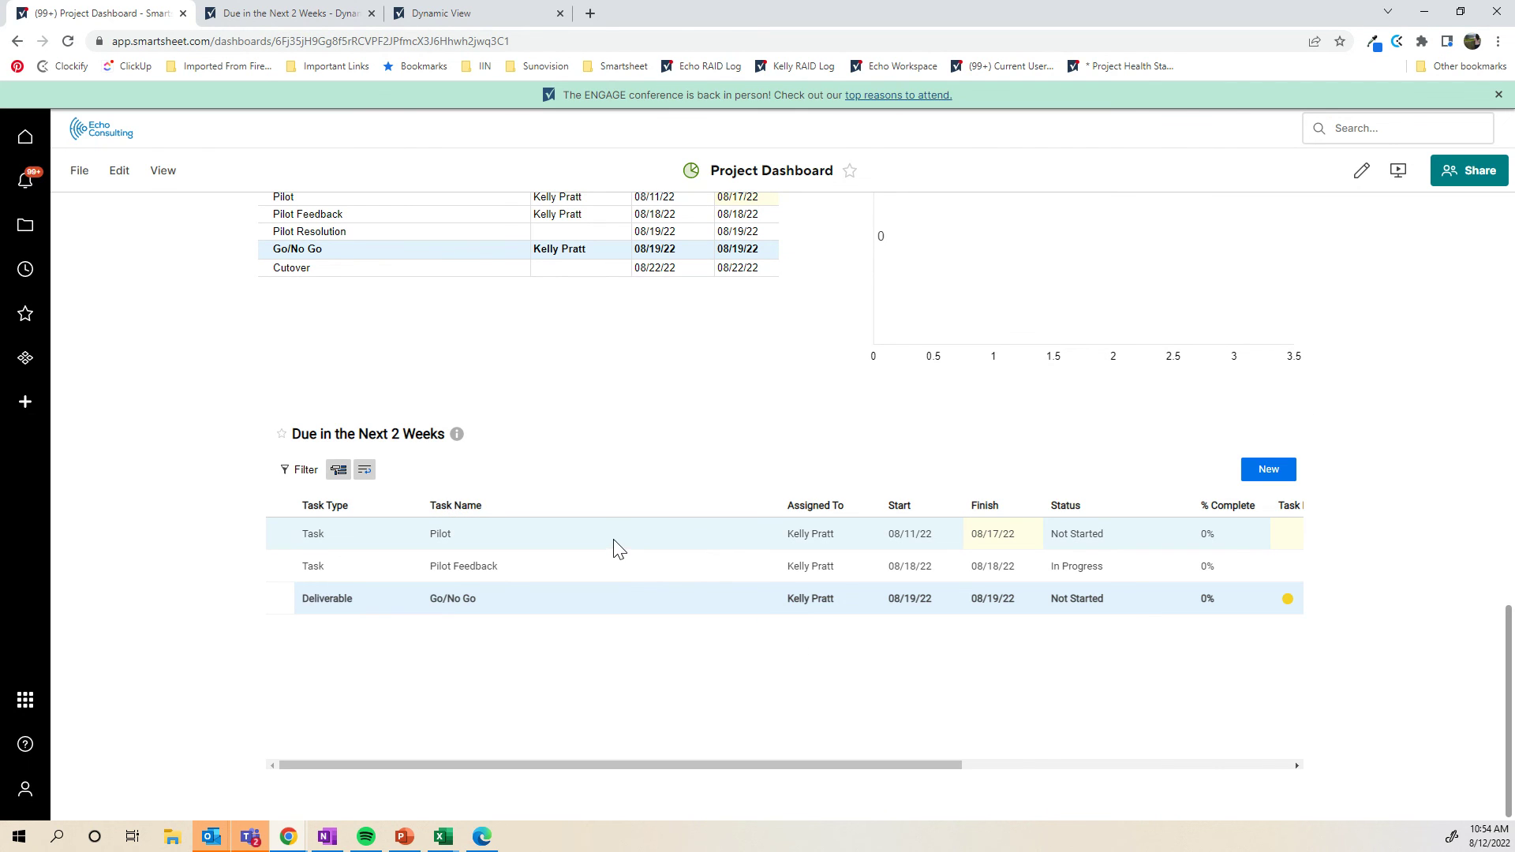
- In the embedded view, open and close the Pilot row's details and a new-row form, then go to the Due in the Next 2 Weeks view
left_click(616, 544)
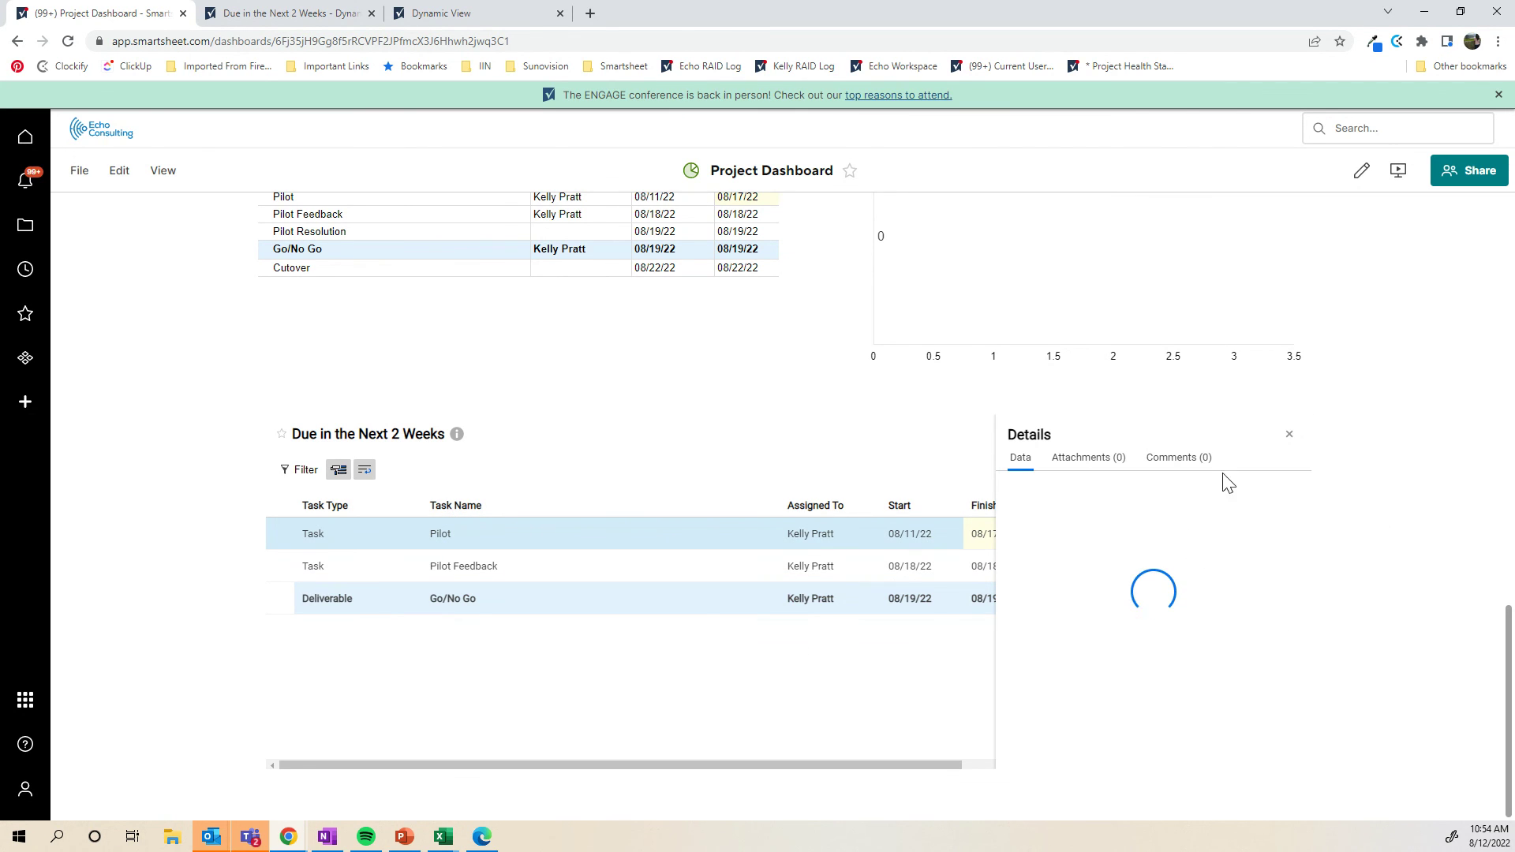
left_click(1288, 436)
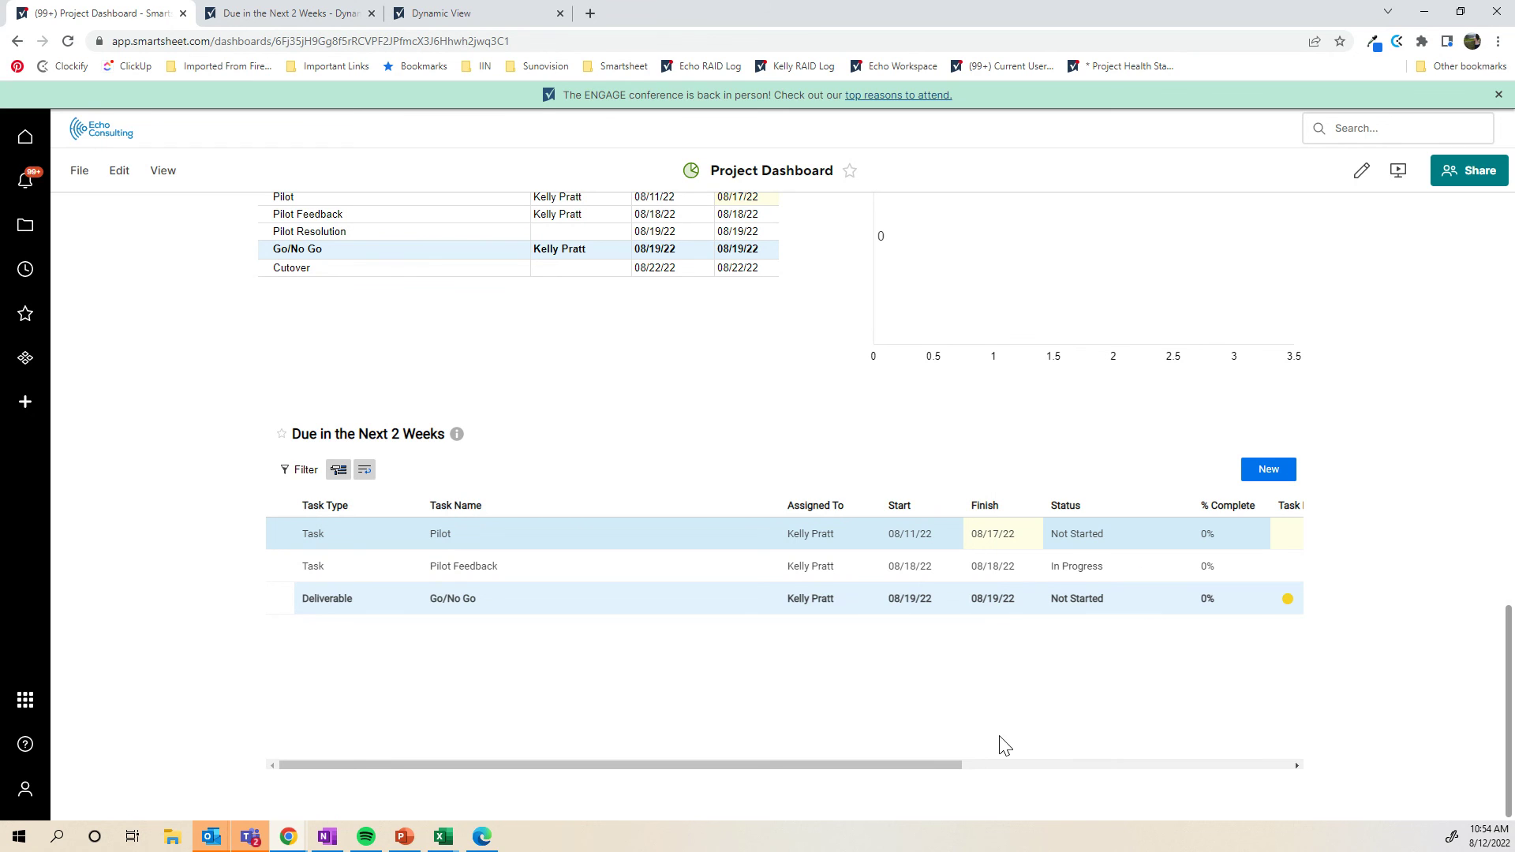
left_click(1265, 470)
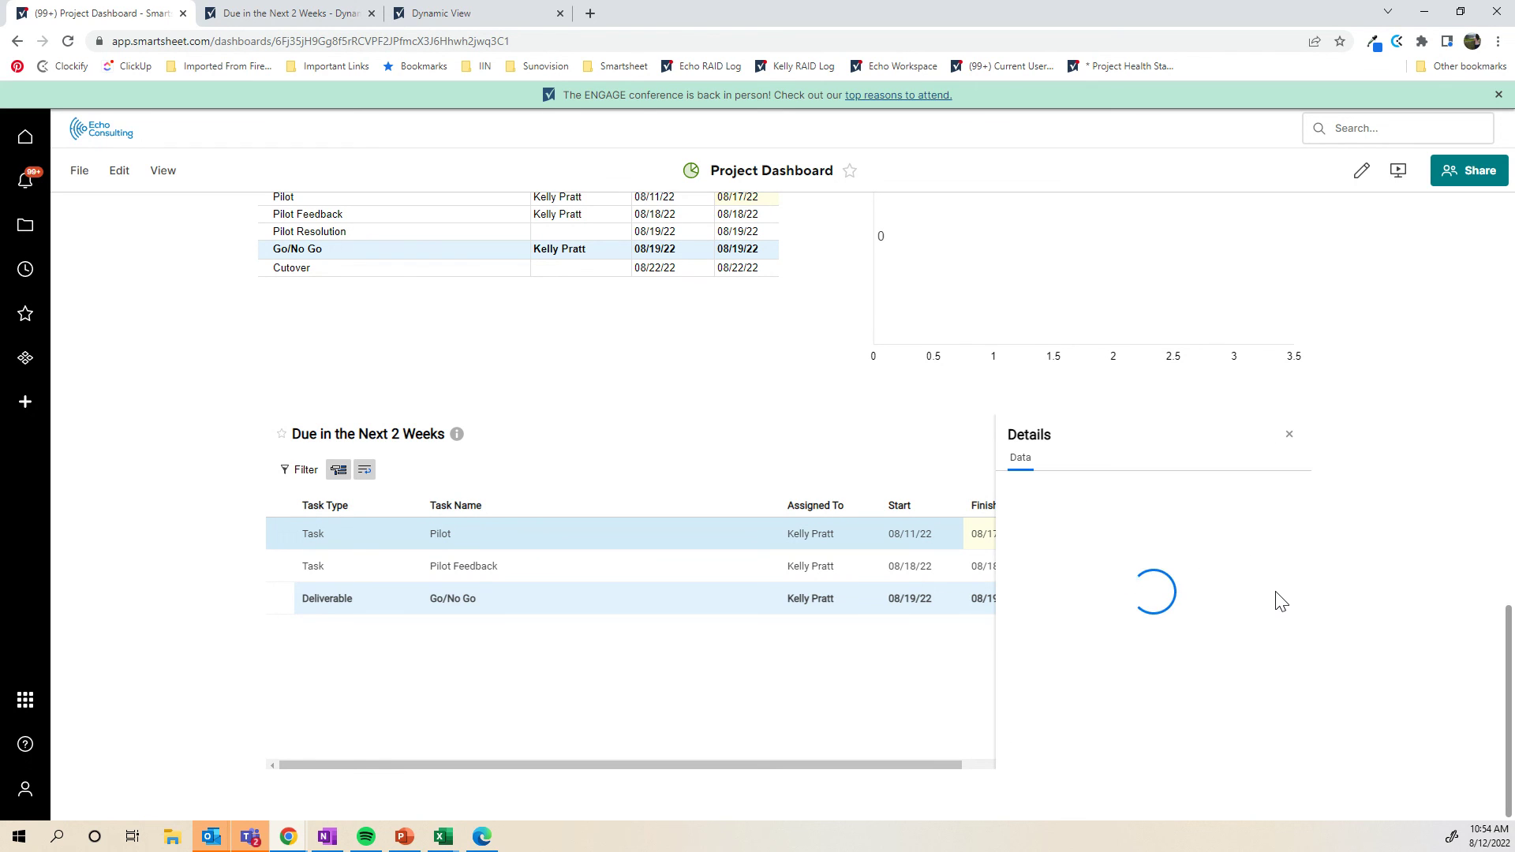
scroll(1225, 623, "down", 3)
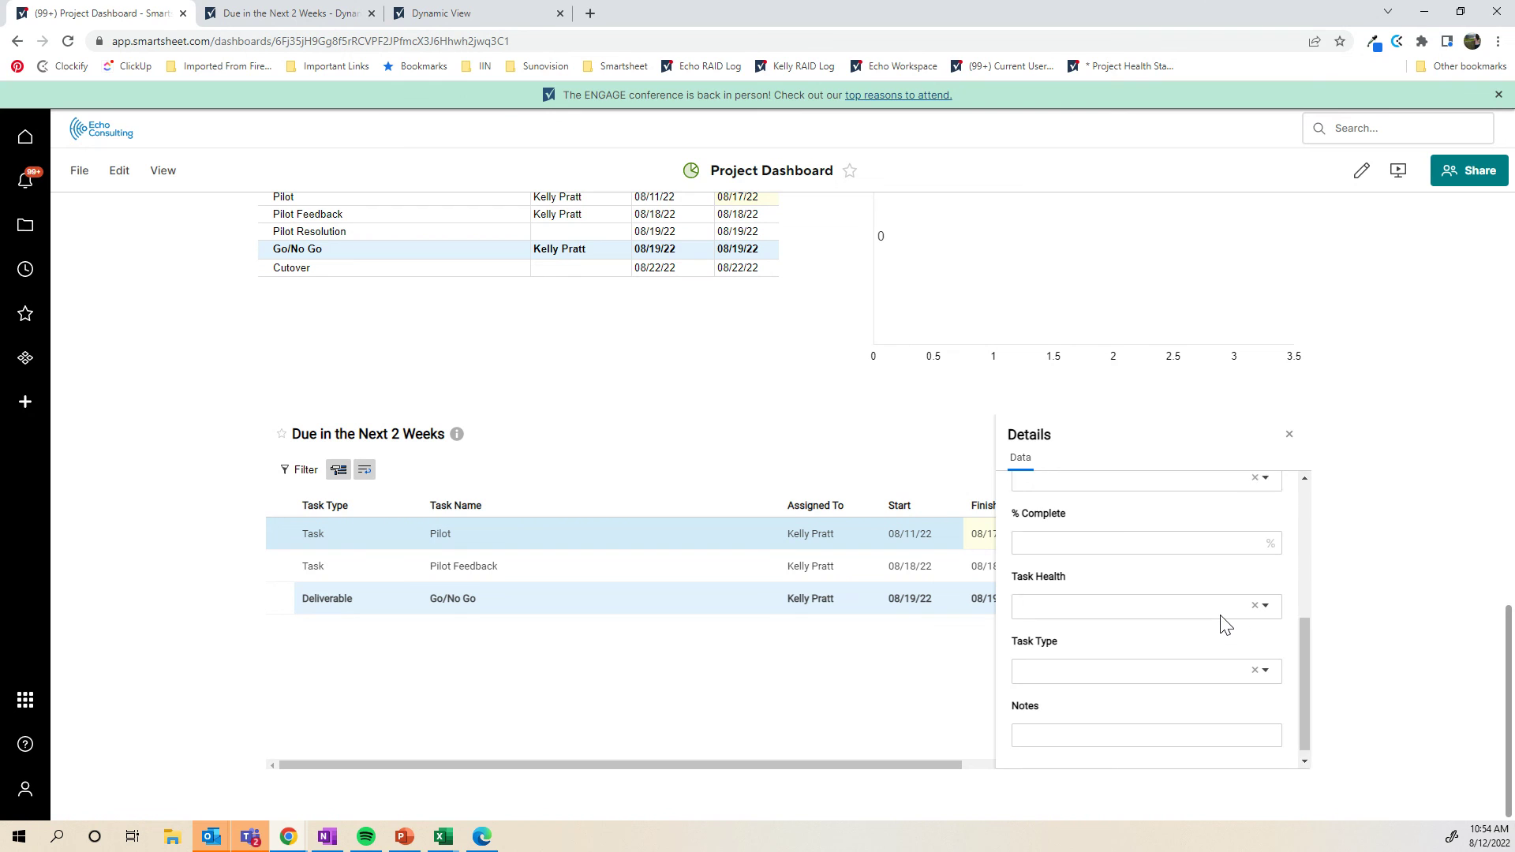
scroll(1225, 623, "up", 3)
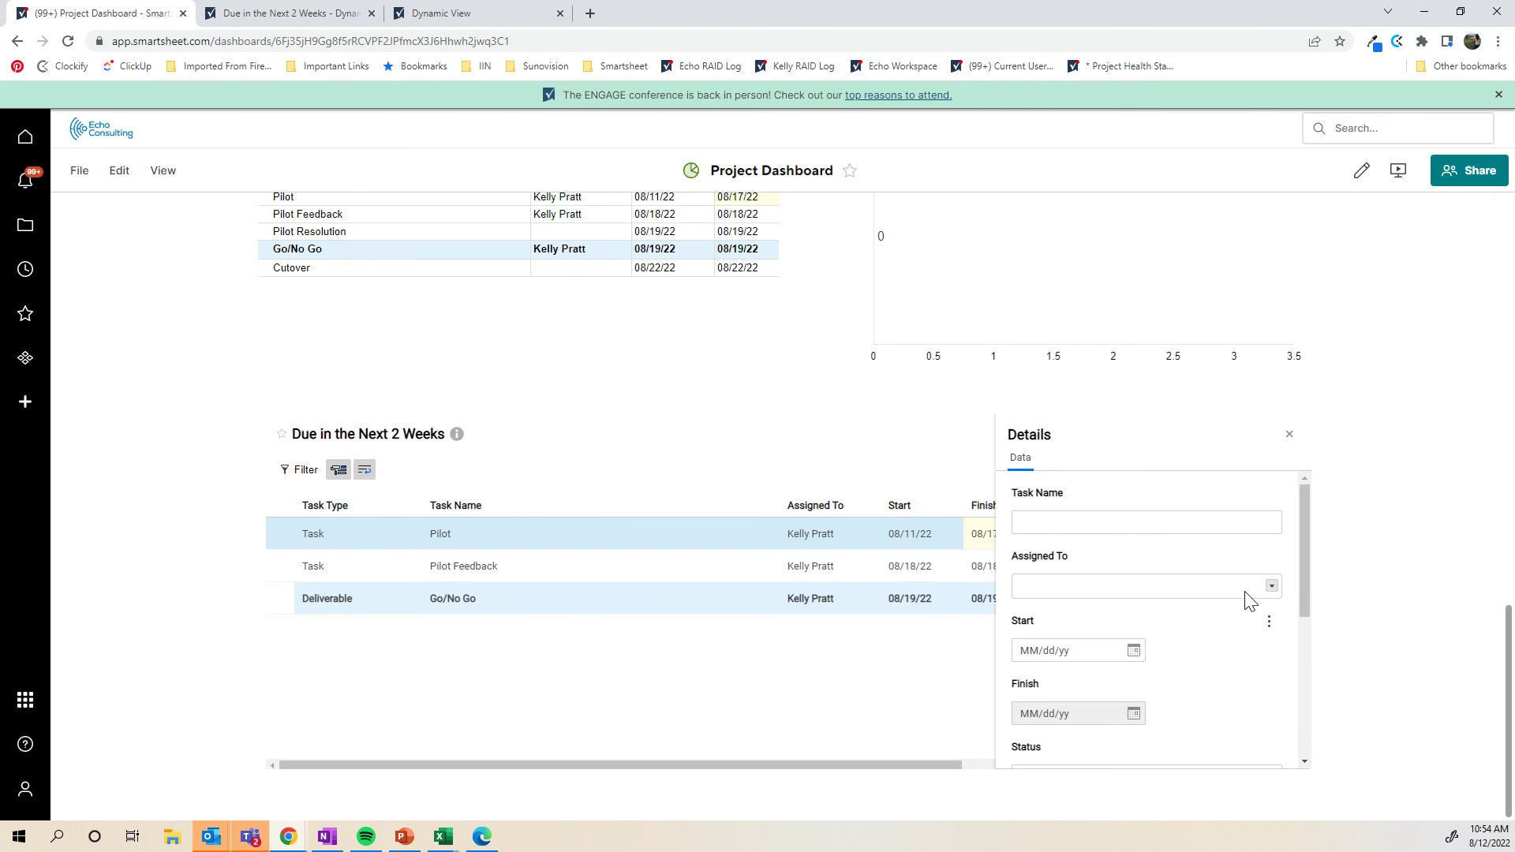
left_click(1289, 438)
scroll(1054, 531, "up", 5)
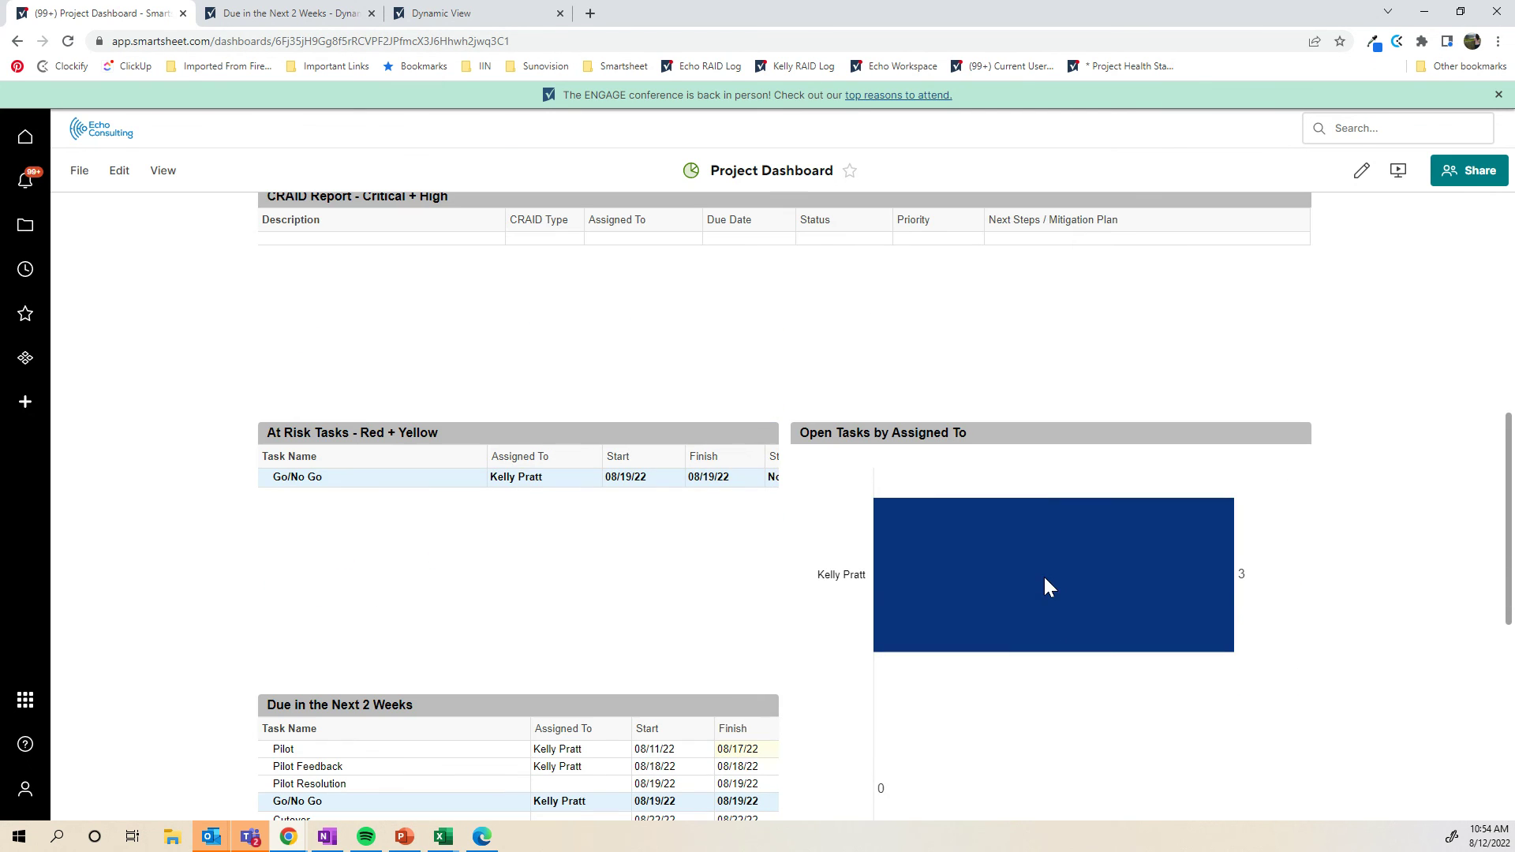
left_click(315, 13)
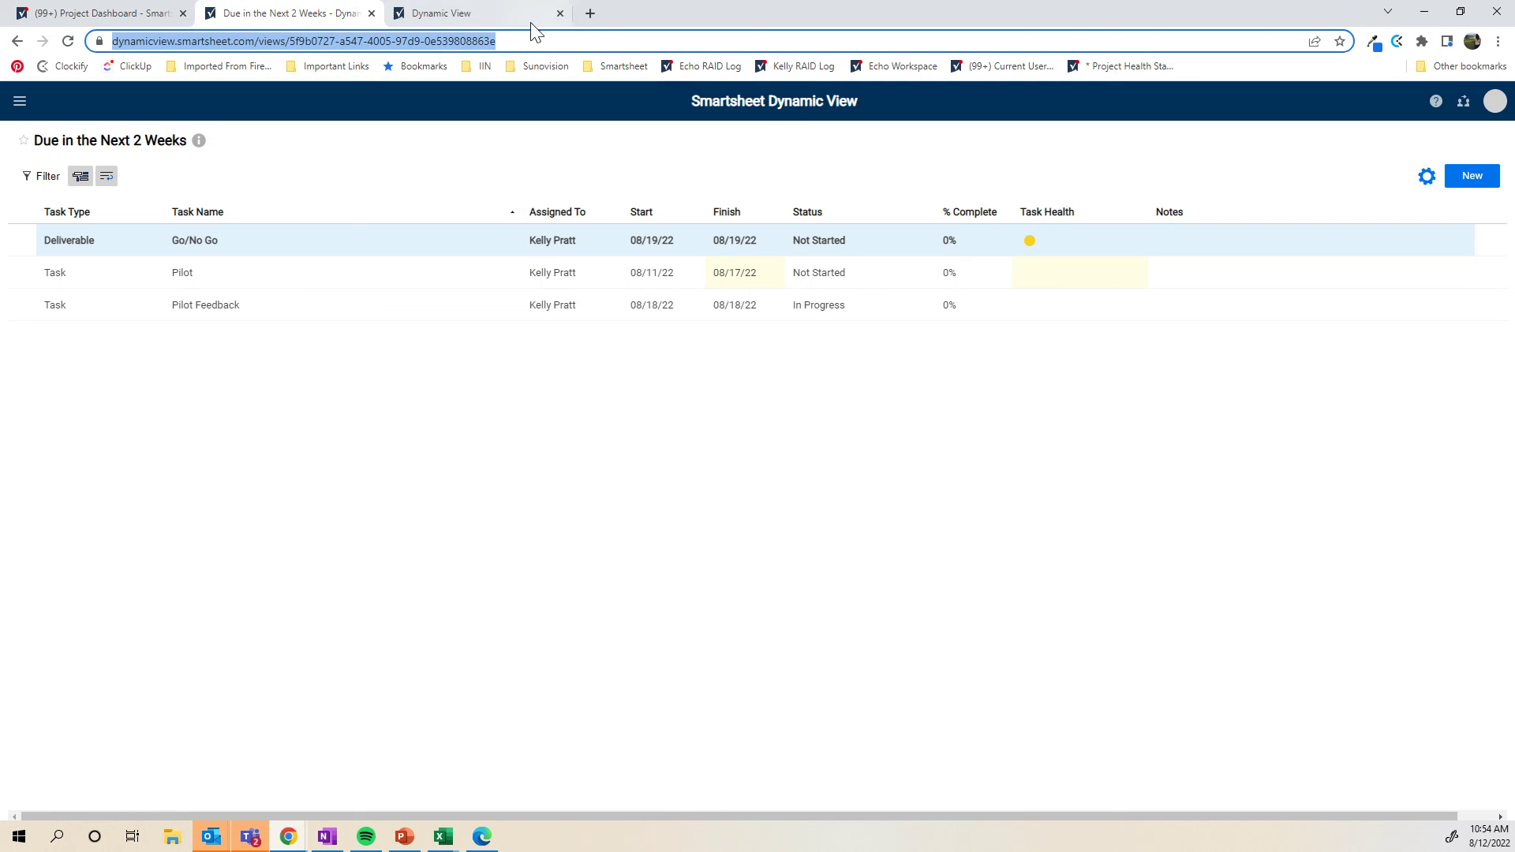